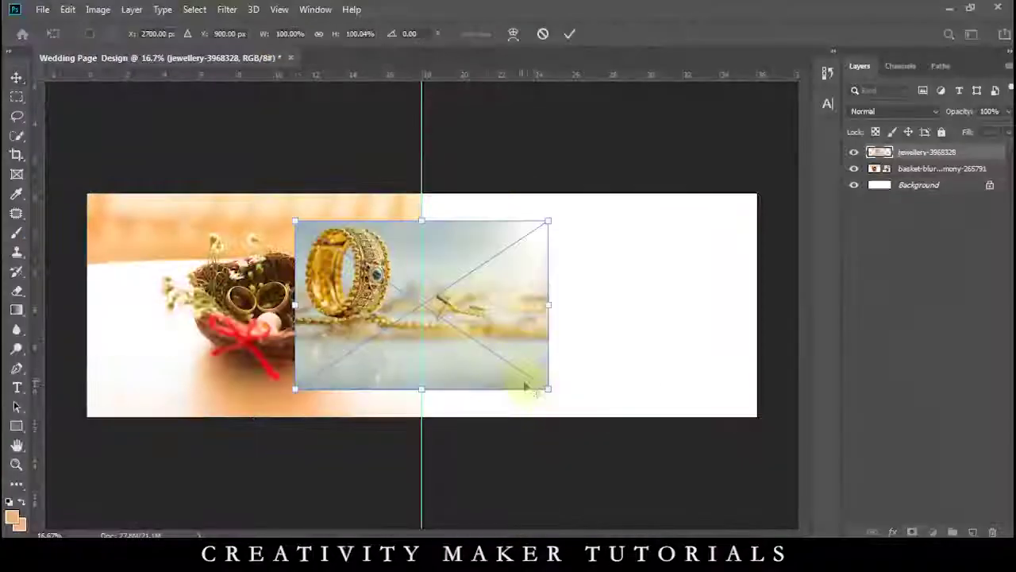
Enlarge the jewellery photo and fit it over the page's right half, flush with the centre guide and the top edge
left_click_drag(549, 389, 603, 436)
left_click_drag(517, 367, 699, 392)
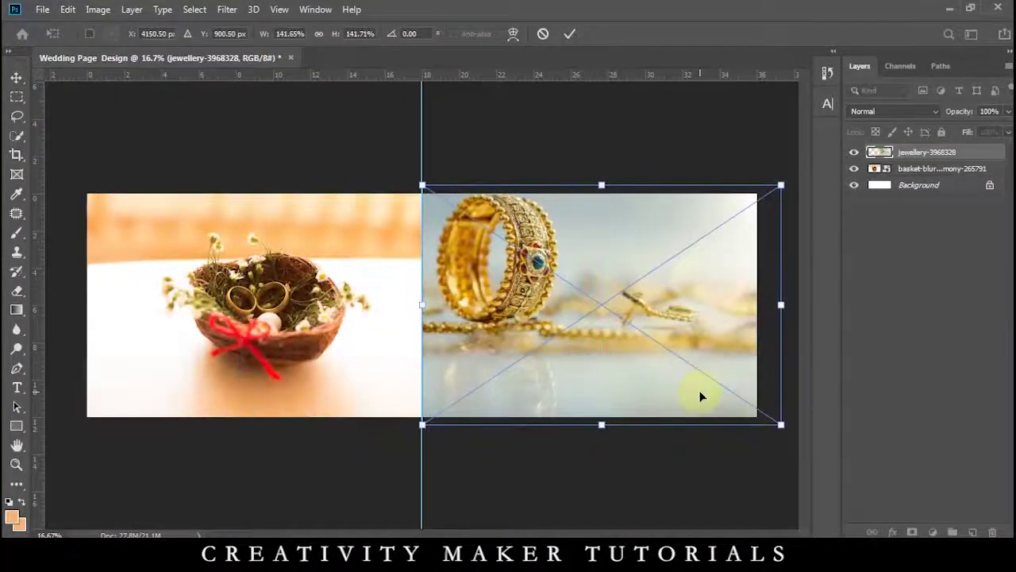
key("Return")
left_click_drag(600, 425, 596, 450)
left_click_drag(582, 327, 586, 356)
key("Return")
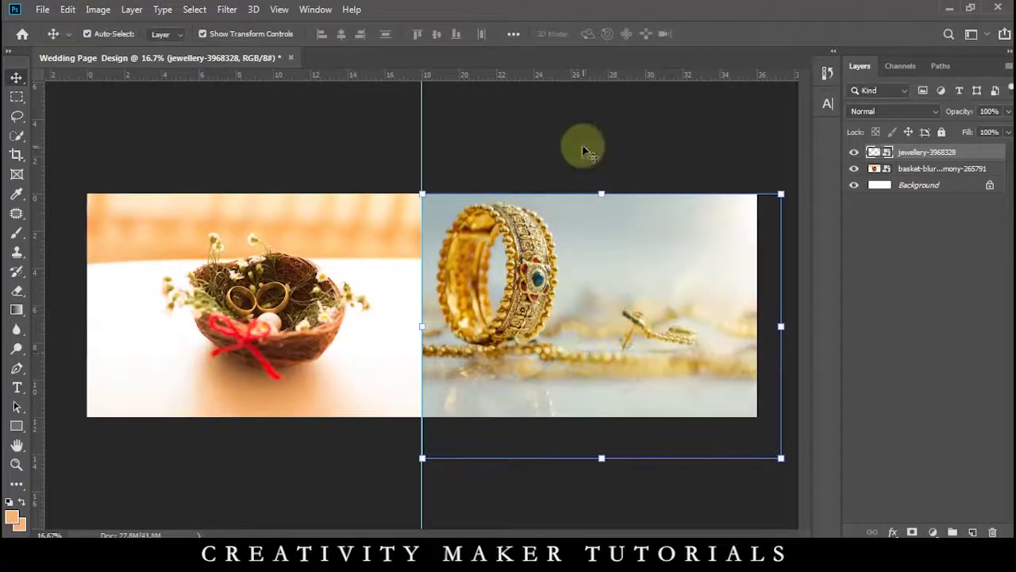
Apply a Field Blur of 15 px to the jewellery photo
left_click(196, 9)
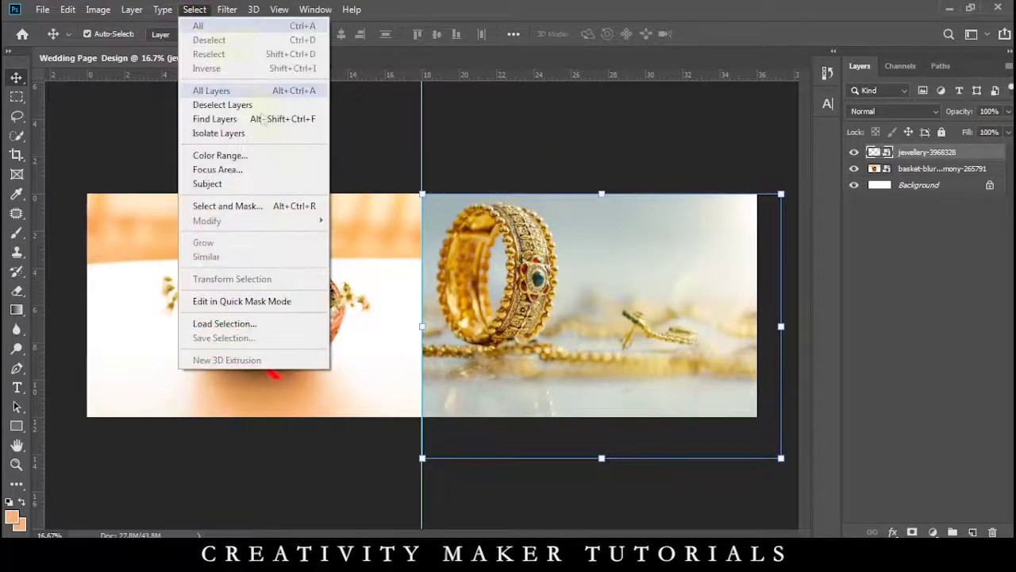
mouse_move(223, 14)
mouse_move(351, 193)
left_click(417, 176)
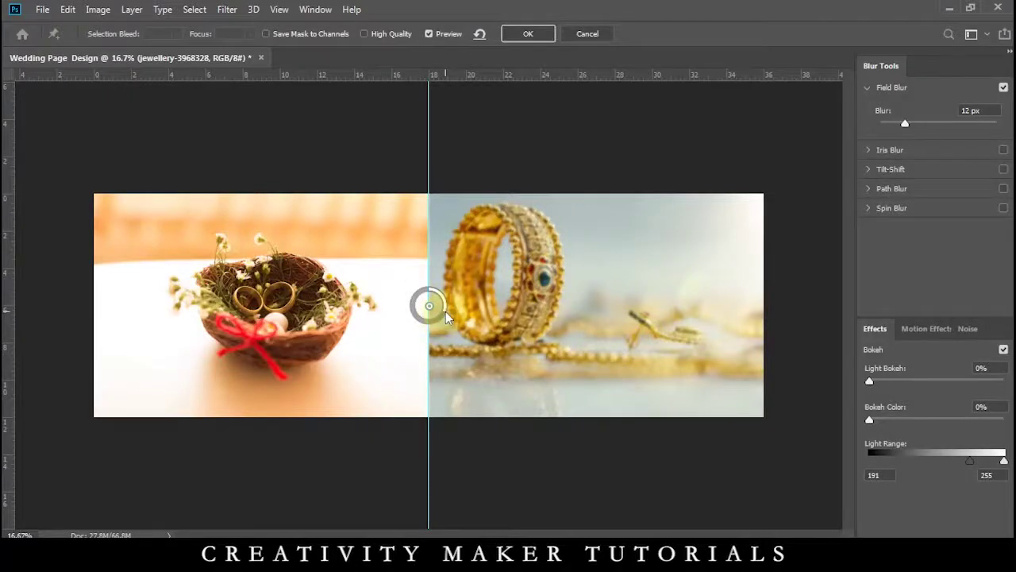
left_click(533, 36)
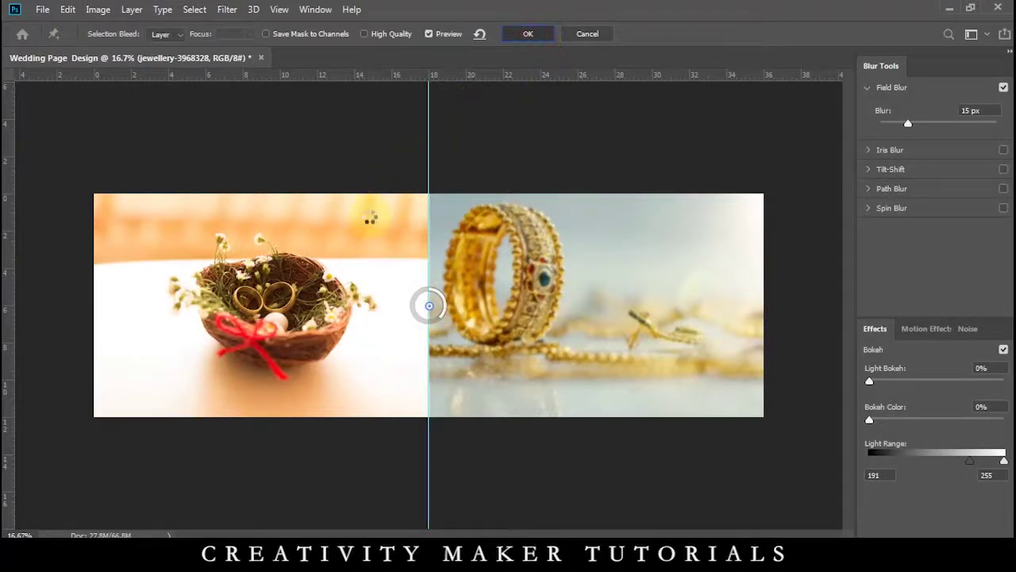
Apply the same 15 px Field Blur to the basket photo on the page's left half
left_click(356, 236)
left_click(227, 9)
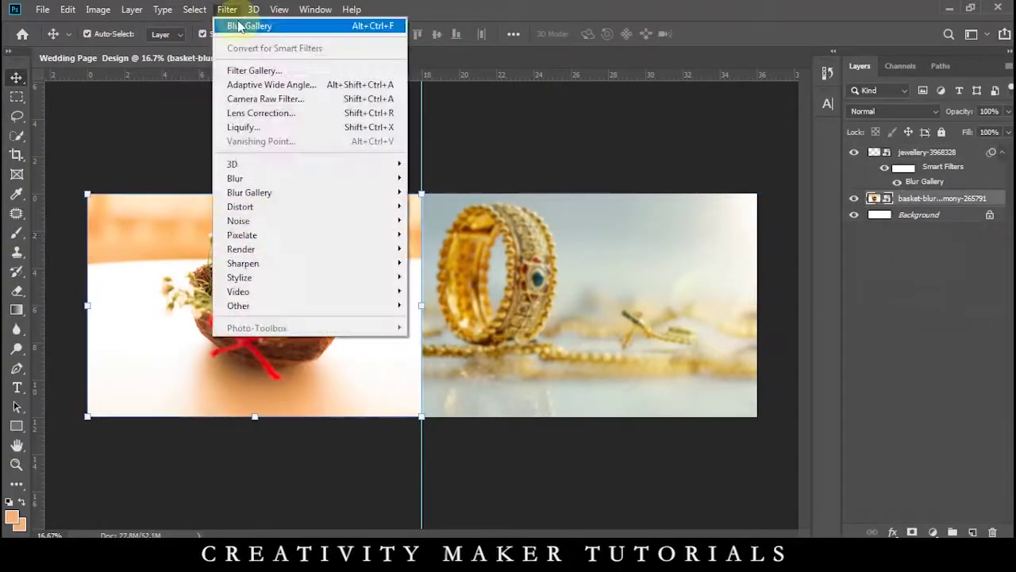
left_click(332, 34)
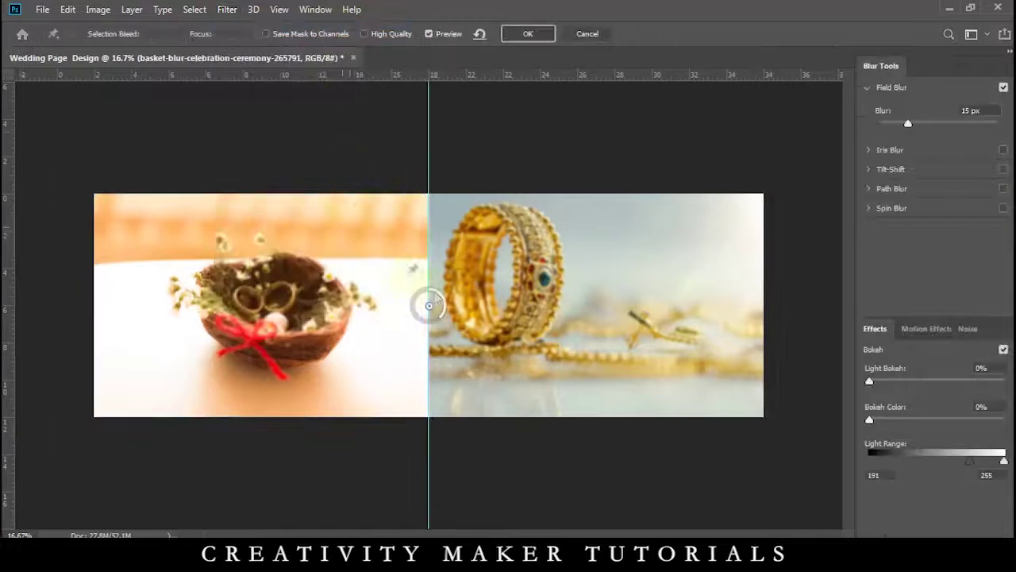
left_click(528, 33)
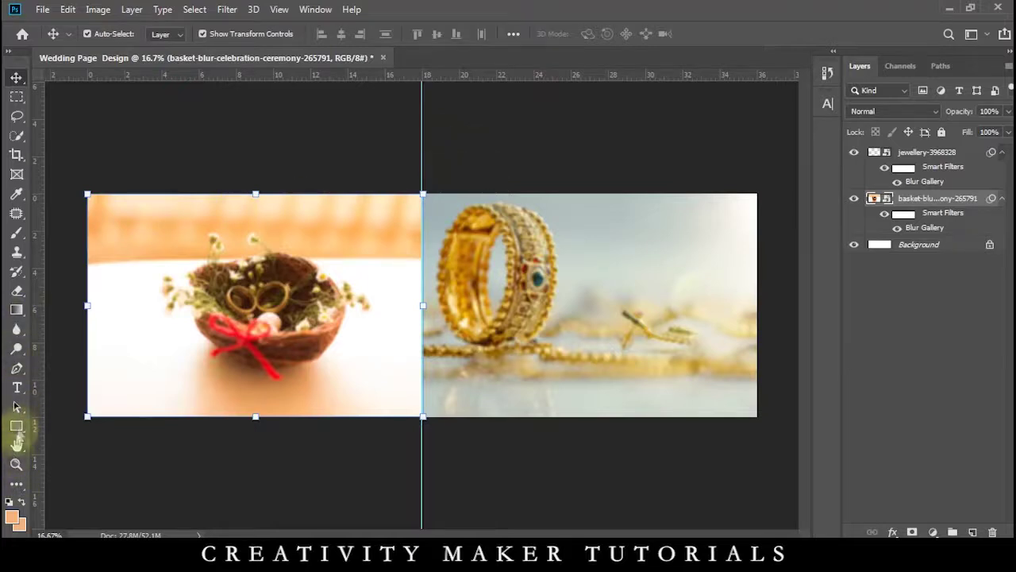
Draw a rectangle about 1524 × 1158 px at the page's right side and fill it with black
left_click(16, 427)
left_click(60, 426)
left_click_drag(572, 248, 760, 392)
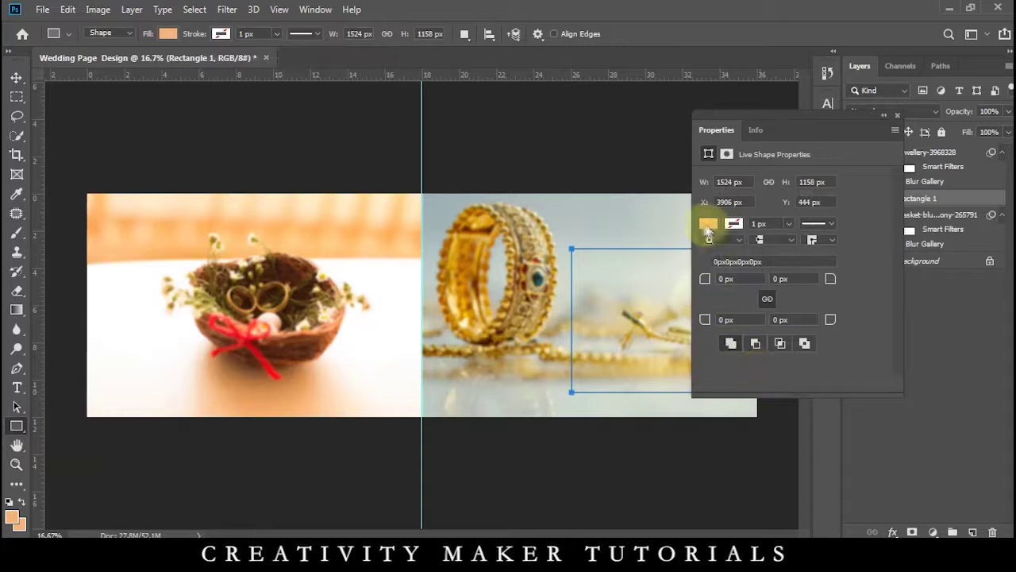
left_click(708, 225)
left_click(729, 296)
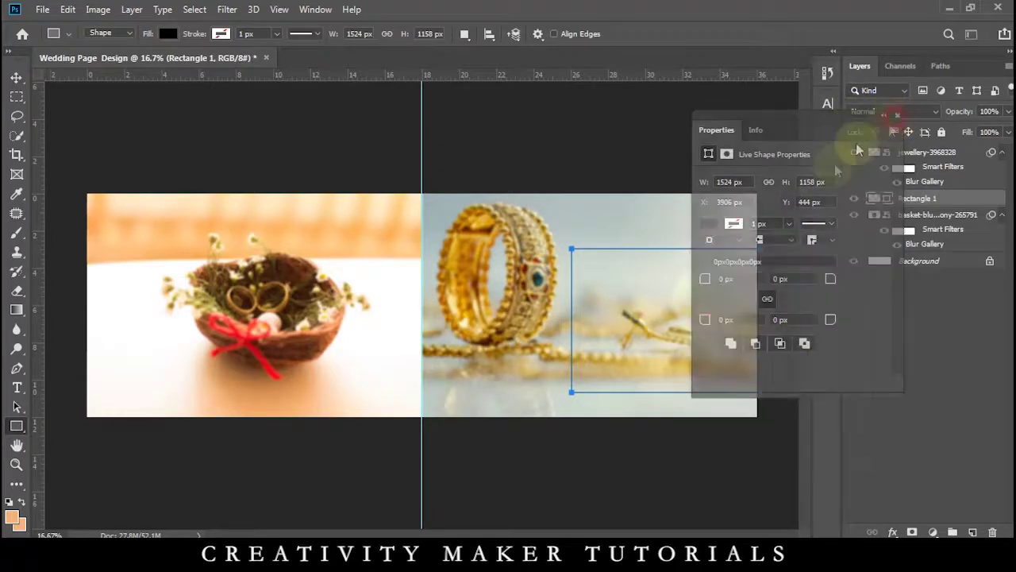
Bring the rectangle to the front and enlarge it leftward and upward to about 116% width and 114% height
left_click(882, 198)
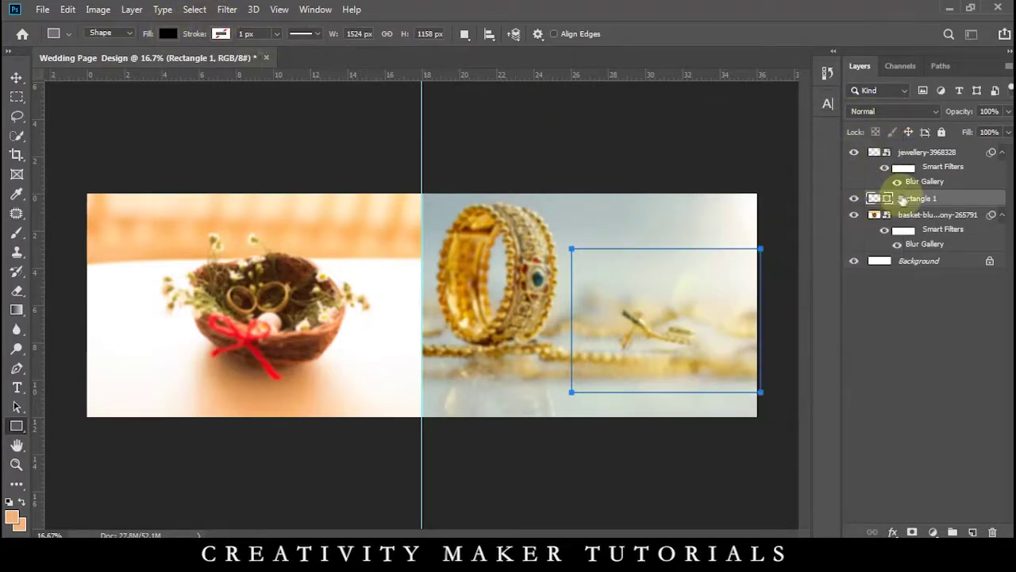
key("ctrl+shift+bracketright")
left_click(16, 77)
left_click_drag(564, 332, 542, 313)
left_click_drag(651, 249, 648, 230)
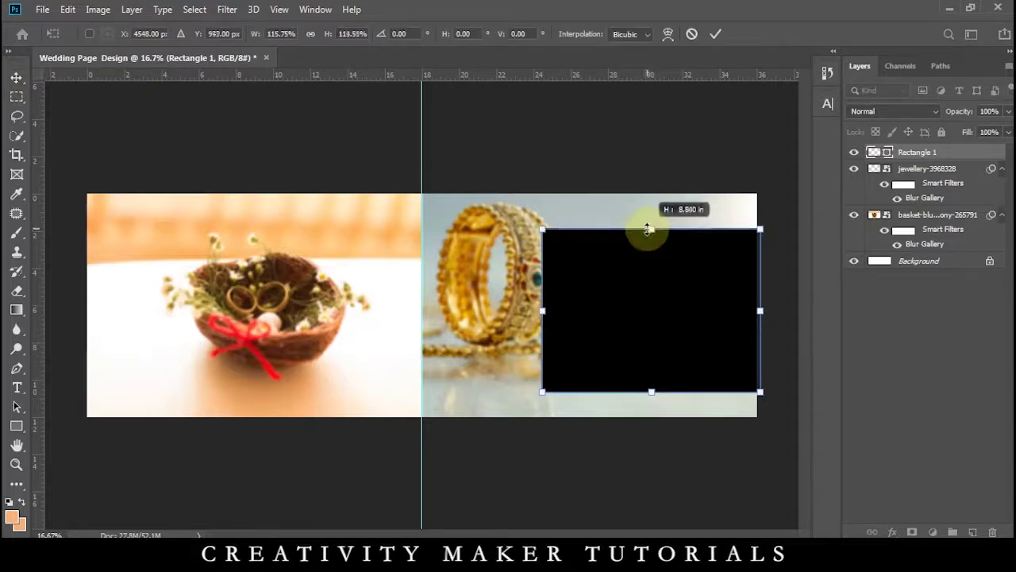
key("Return")
Nudge the black rectangle slightly upward and set its opacity to 50%
key("shift+Up")
key("shift+Up")
key("shift+Up")
key("shift+Up")
key("shift+Up")
key("shift+Up")
key("shift+Up")
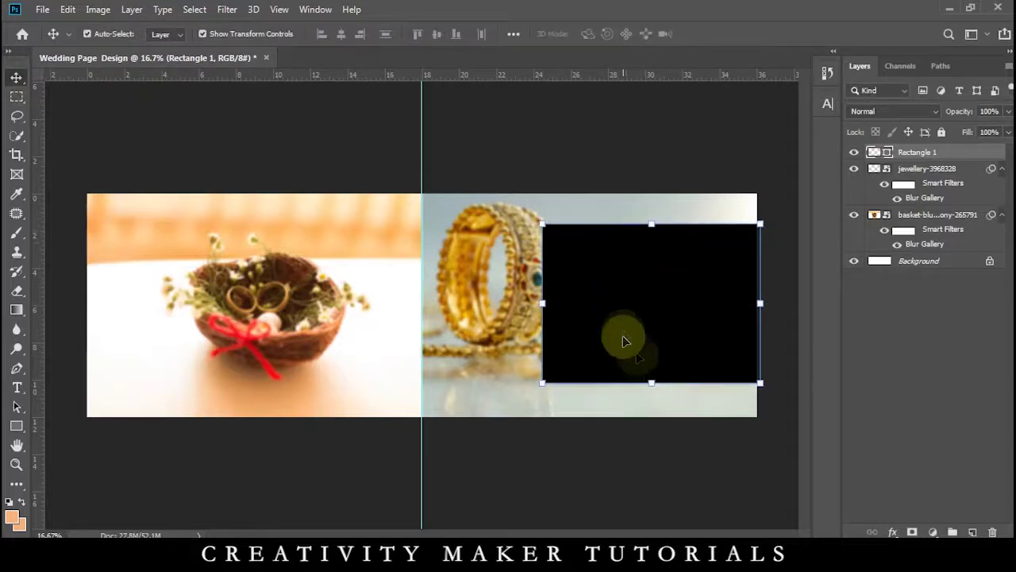
key("Return")
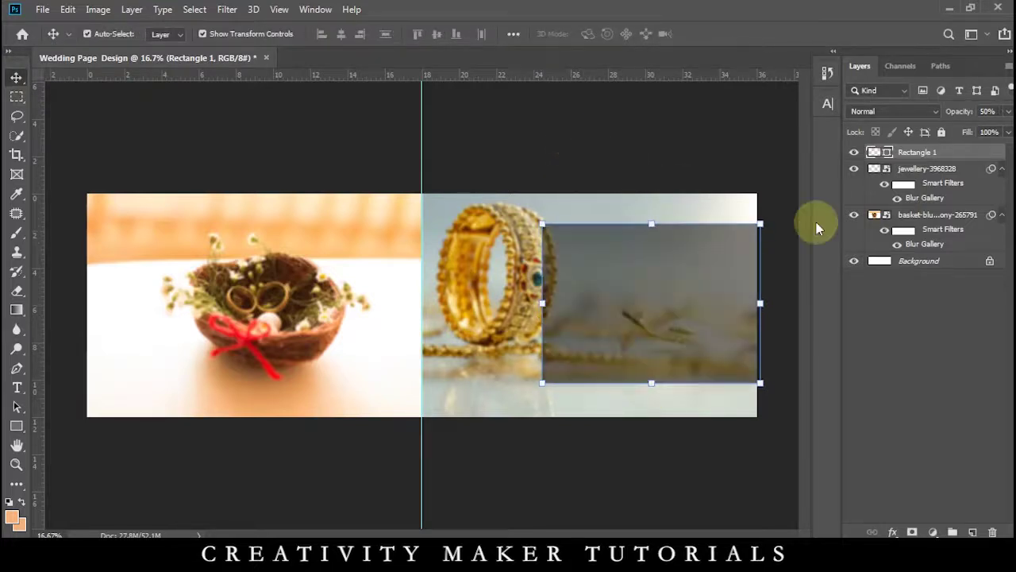
Duplicate the rectangle and shrink the copy about its centre to about 10.5 × 7.7 in
key("ctrl+j")
key("ctrl+t")
left_click_drag(759, 383, 746, 375)
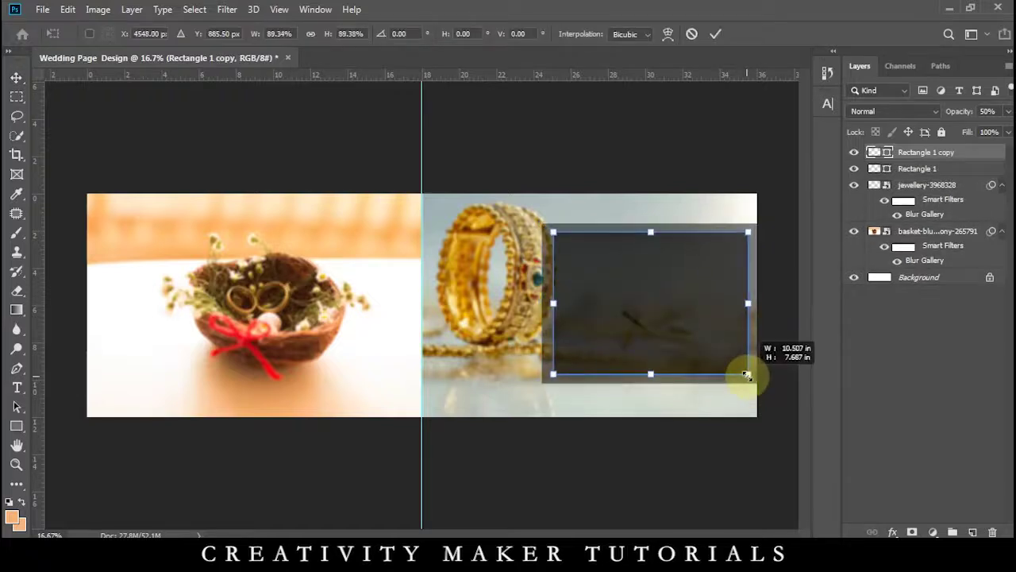
key("Return")
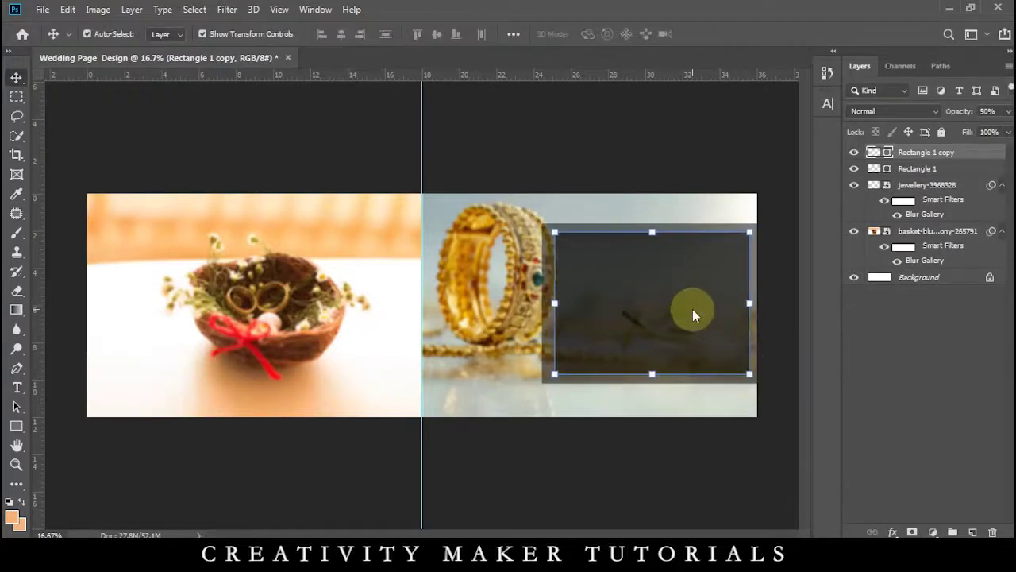
Shift and widen the smaller rectangle so it reaches the original rectangle's right edge
left_click_drag(693, 309, 699, 308)
left_click_drag(572, 309, 563, 310)
left_click_drag(748, 303, 760, 305)
key("Return")
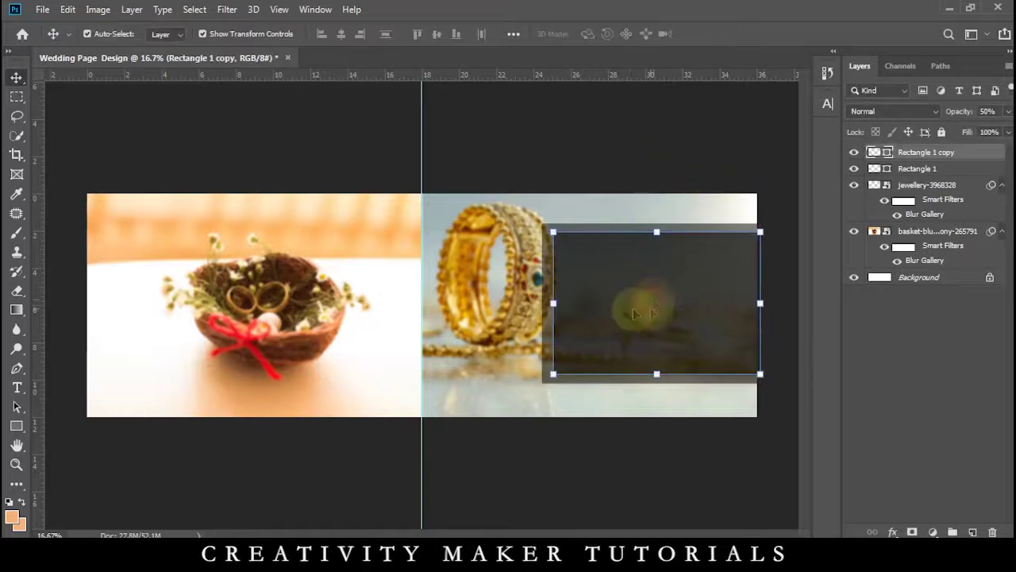
Open wedding-5073997.jpg from the Wedding Png Frame folder as a separate document and duplicate its background layer
left_click(586, 131)
left_click(643, 305)
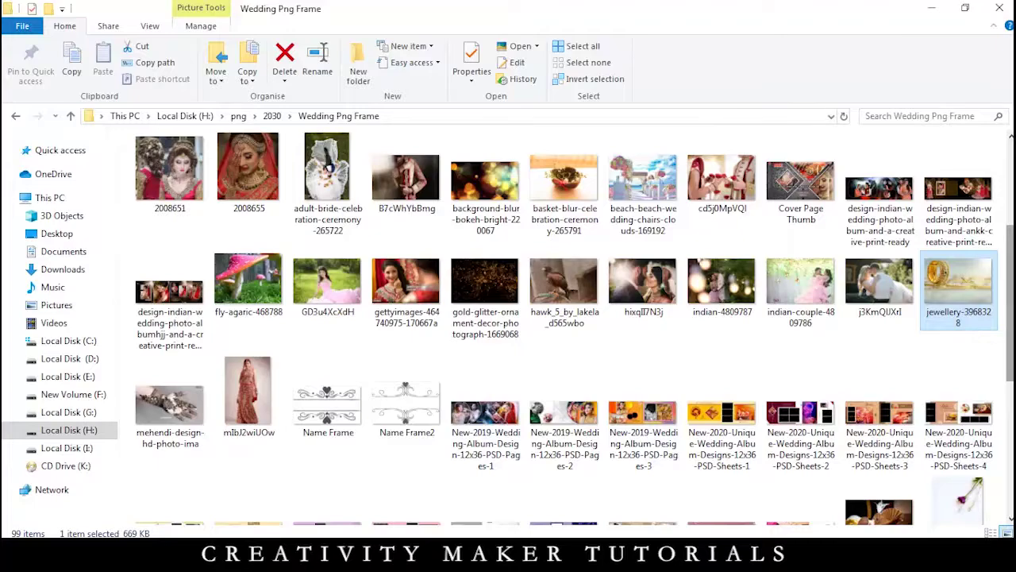
scroll(794, 357, "down", 4)
left_click_drag(801, 358, 537, 12)
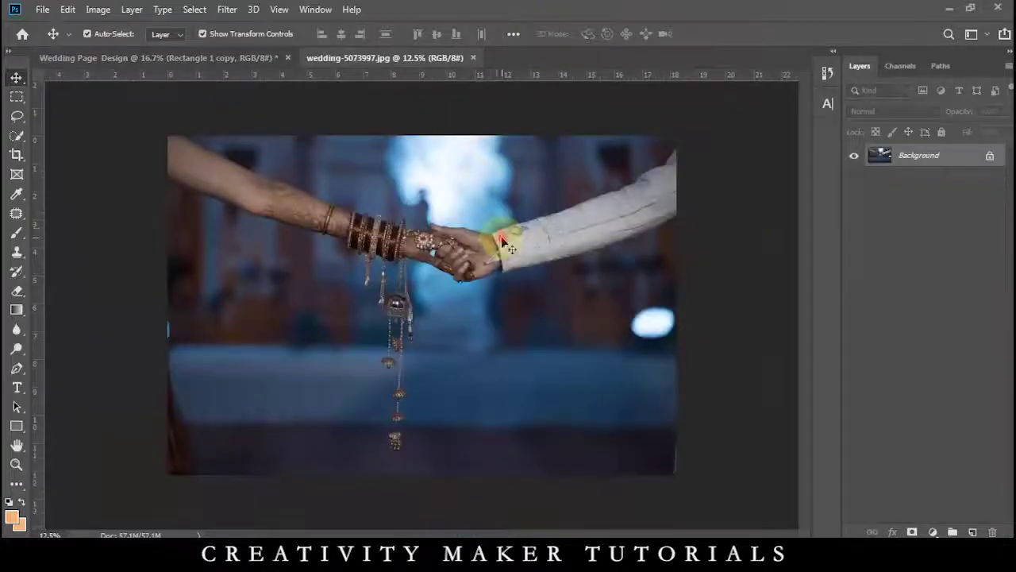
key("ctrl+j")
In the Camera Raw Filter, set Temperature to +32, Shadows to +30 and Blacks to +14, and raise Clarity
key("ctrl+shift+a")
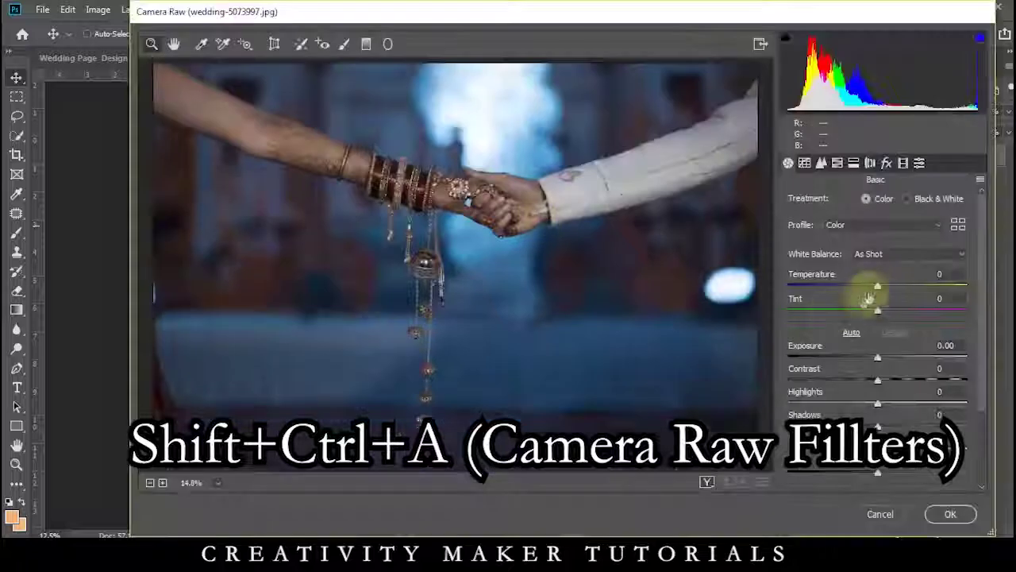
left_click_drag(866, 293, 904, 291)
left_click_drag(878, 426, 905, 427)
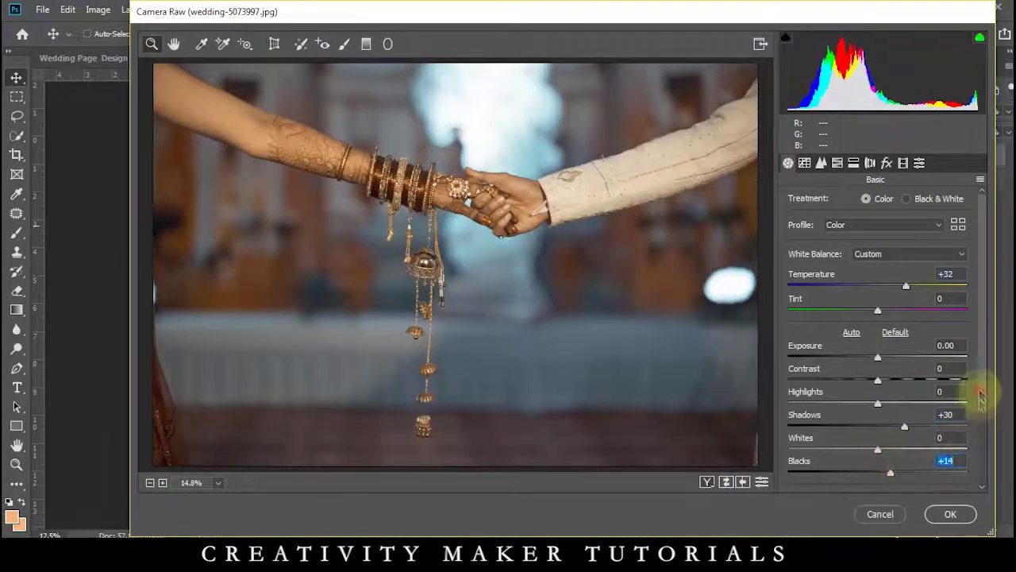
scroll(976, 405, "down", 2)
left_click_drag(903, 435, 844, 435)
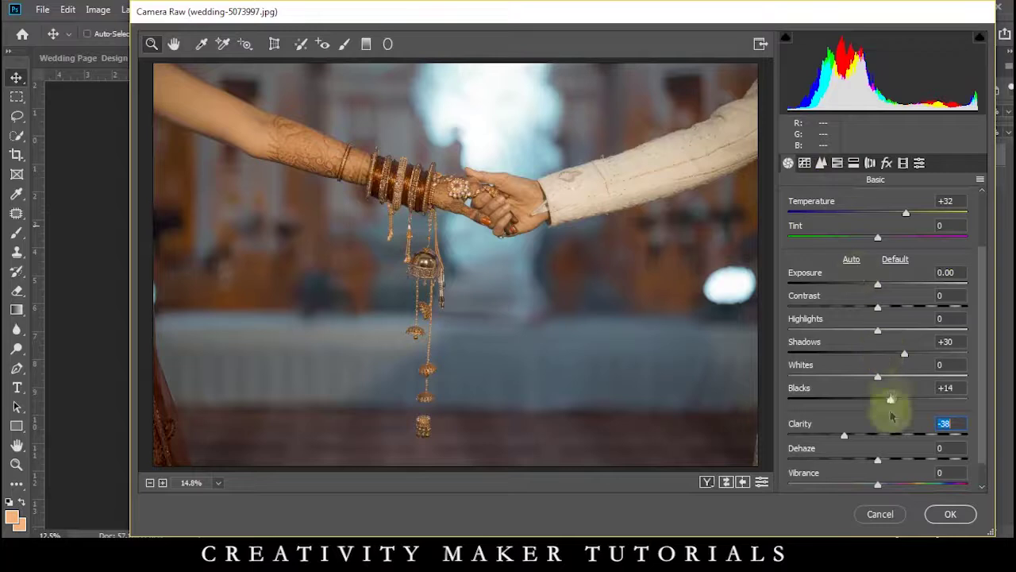
left_click(906, 435)
Set the HSL hues to Aquas -68, Blues -70 and Purples +34, and apply the Camera Raw adjustments
left_click(838, 164)
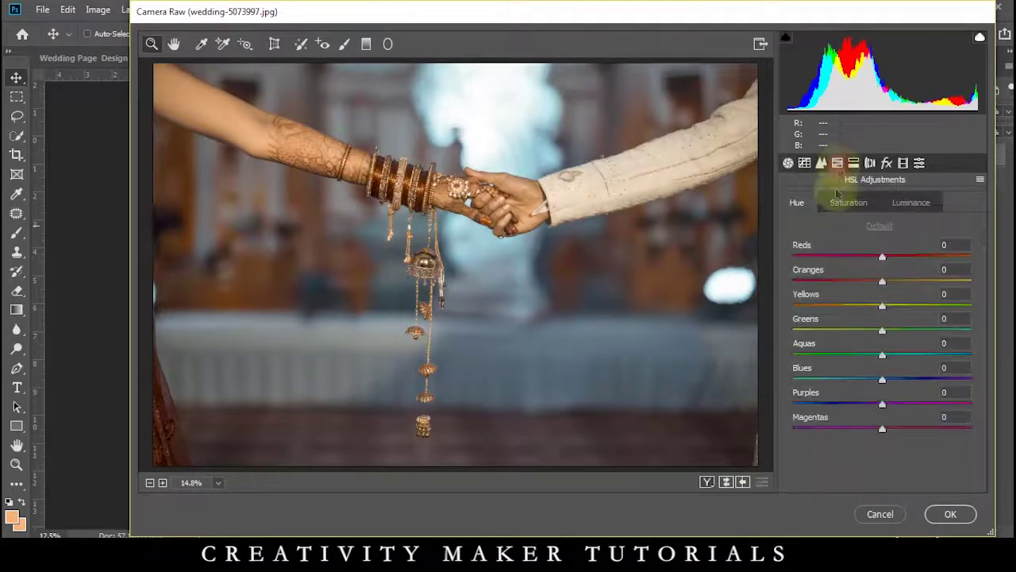
left_click_drag(884, 382, 813, 356)
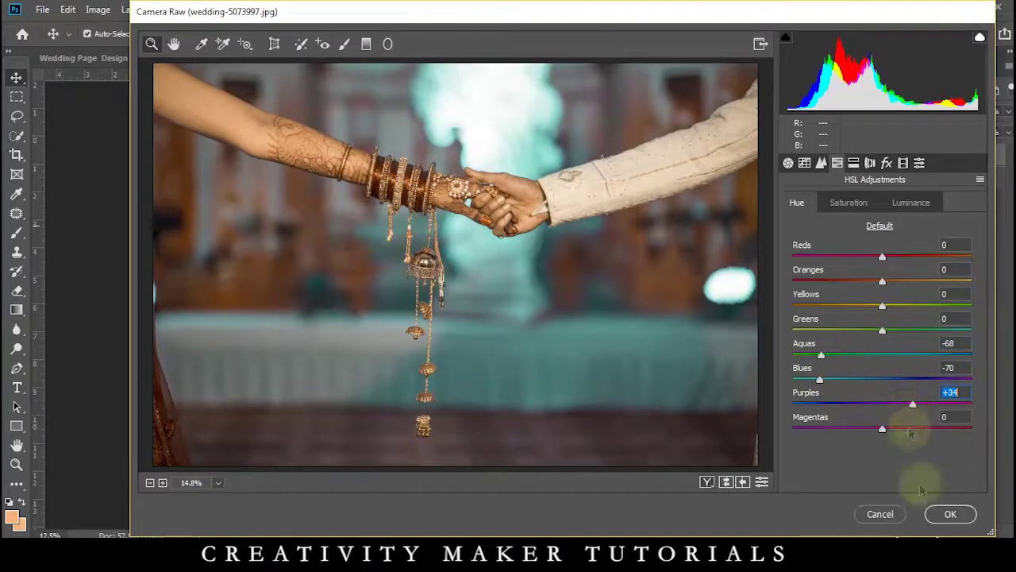
left_click(950, 514)
Copy the adjusted hands photo into the Wedding Page Design document, scaled to cover the inner rectangle and clipped to it
left_click_drag(545, 175, 624, 328)
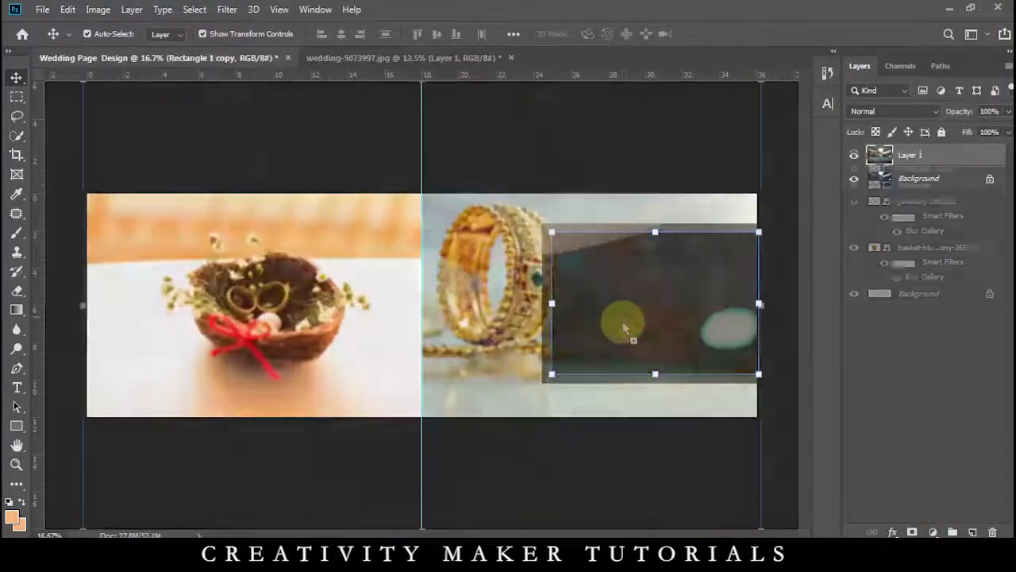
key("ctrl+t")
key("ctrl+minus")
left_click_drag(624, 452, 699, 306)
key("ctrl+plus")
key("ctrl+plus")
key("Return")
right_click(914, 152)
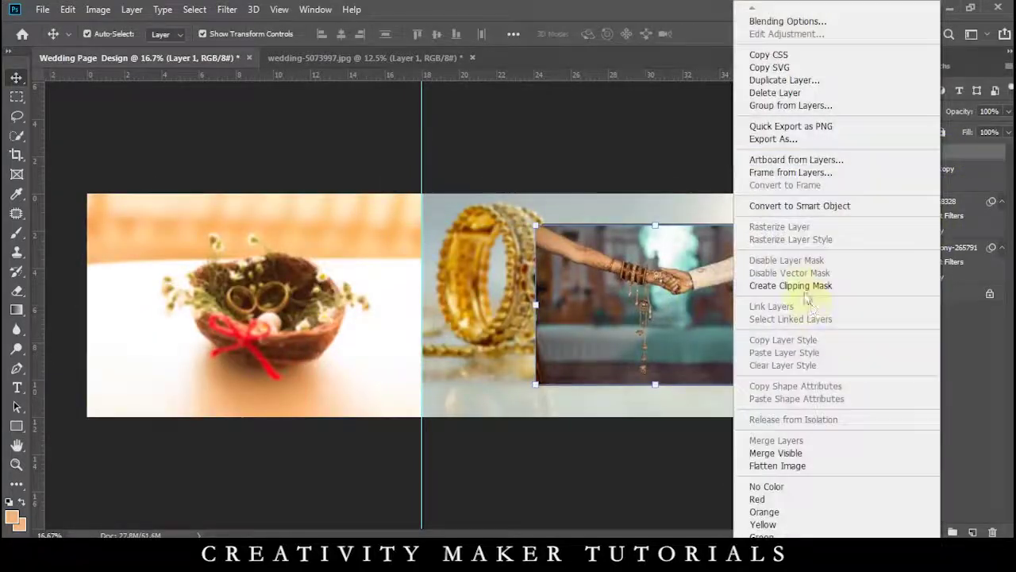
left_click(842, 284)
left_click_drag(921, 152, 929, 190)
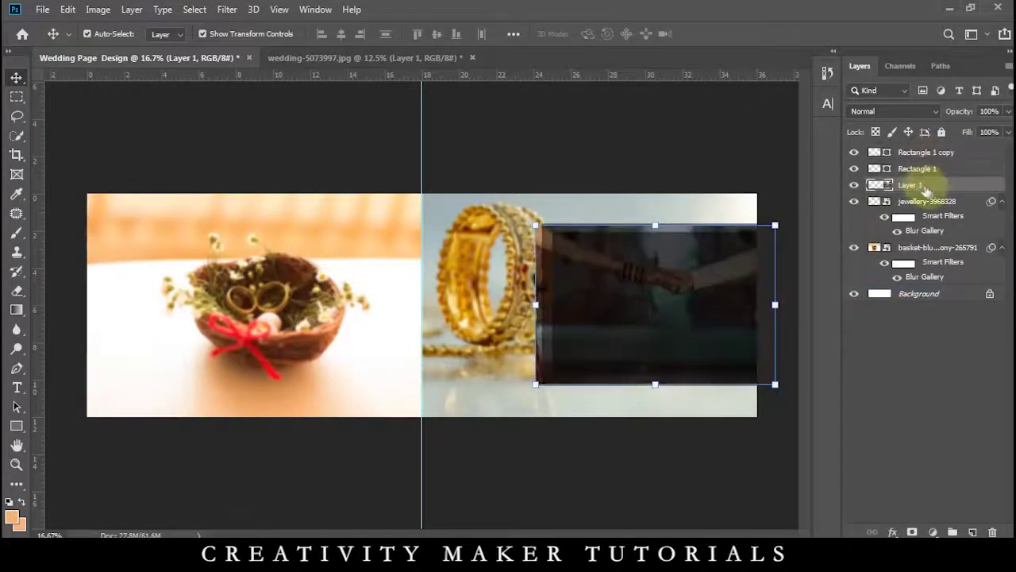
left_click(920, 174)
key("ctrl+z")
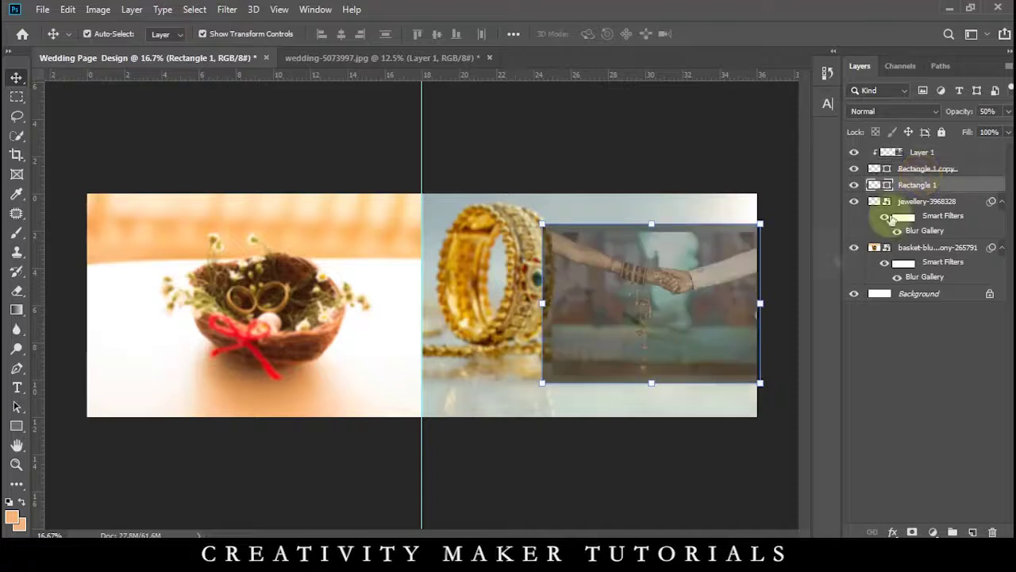
Set the opacity of the inner rectangle holding the clipped photo to 100% and deselect all layers
left_click(724, 295)
key("ctrl+plus")
key("ctrl+plus")
key("ctrl+plus")
left_click_drag(723, 293, 474, 357)
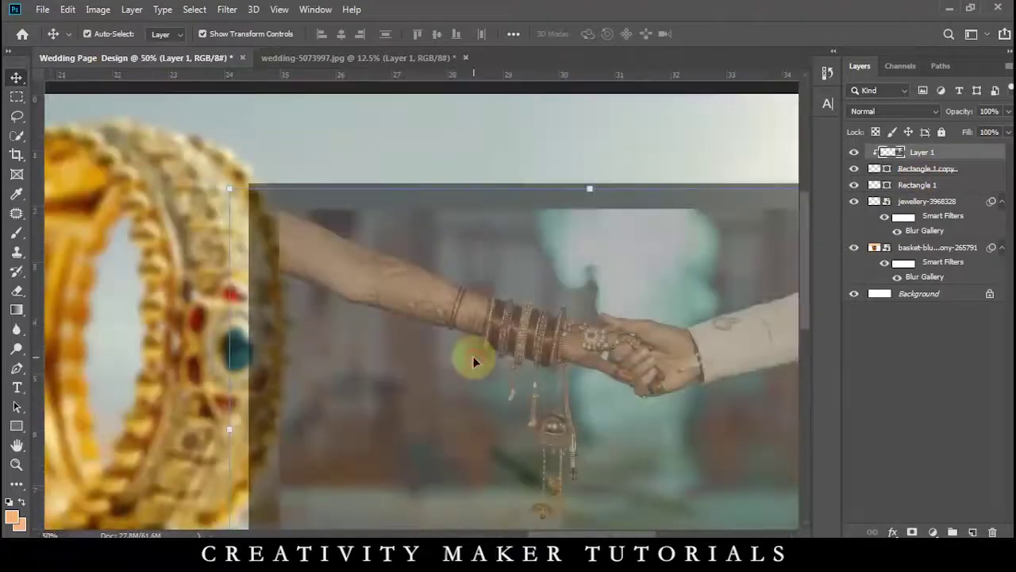
left_click(914, 172)
left_click_drag(963, 112, 1012, 112)
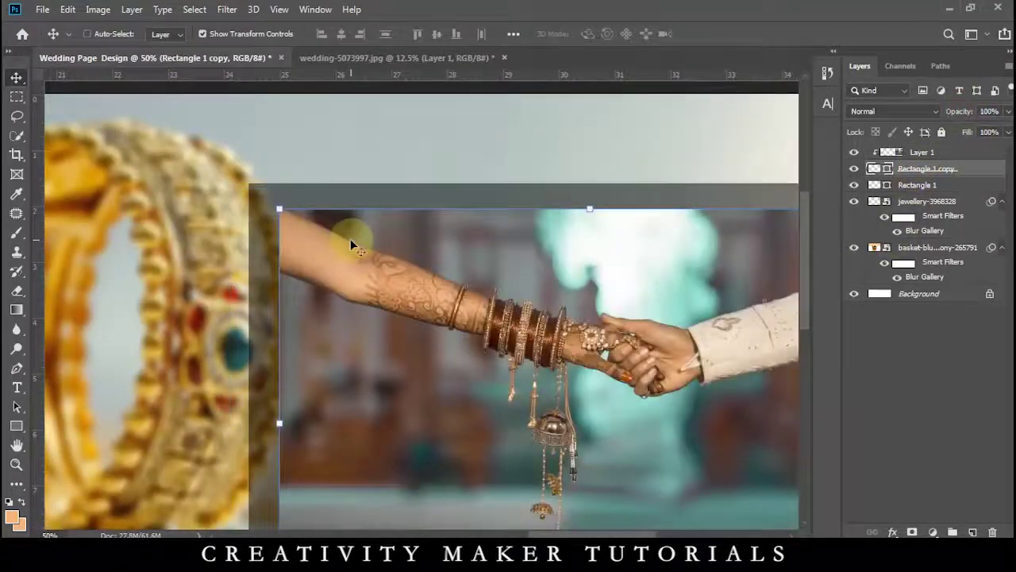
key("ctrl+minus")
key("ctrl+minus")
key("ctrl+minus")
left_click(384, 144)
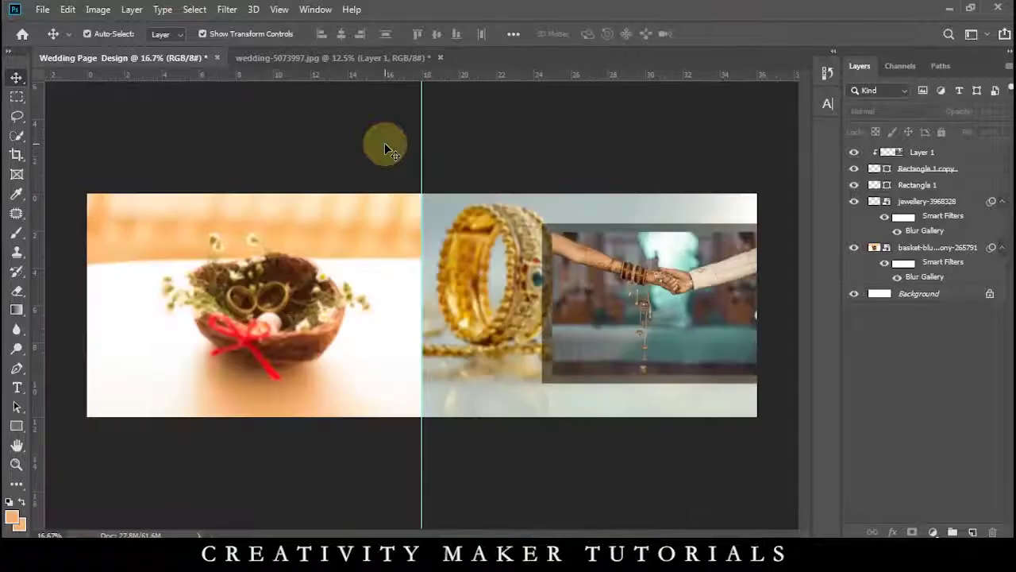
Draw a black circle about 696 px in diameter over the gold bangle with the Ellipse tool
right_click(16, 426)
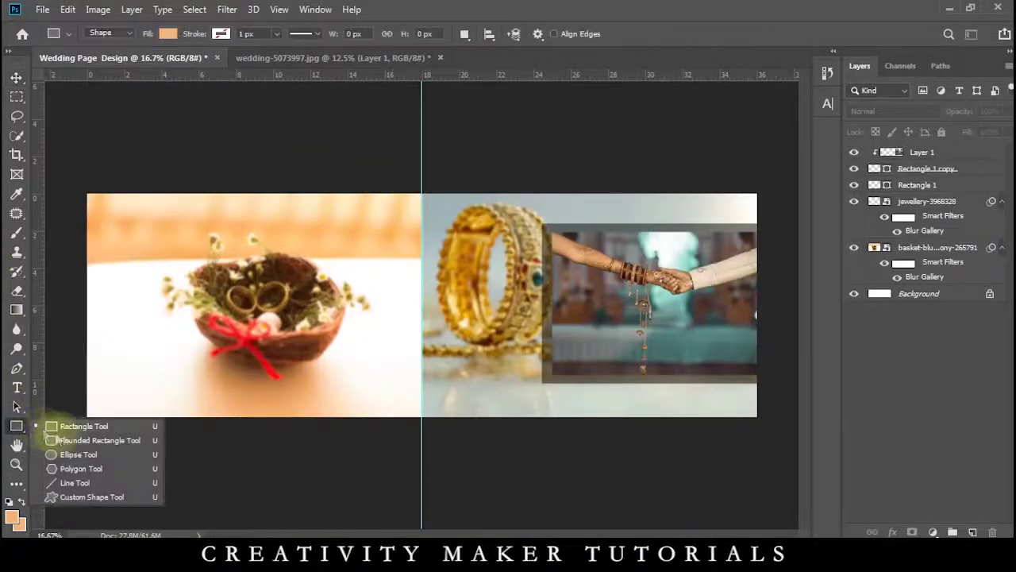
left_click(71, 451)
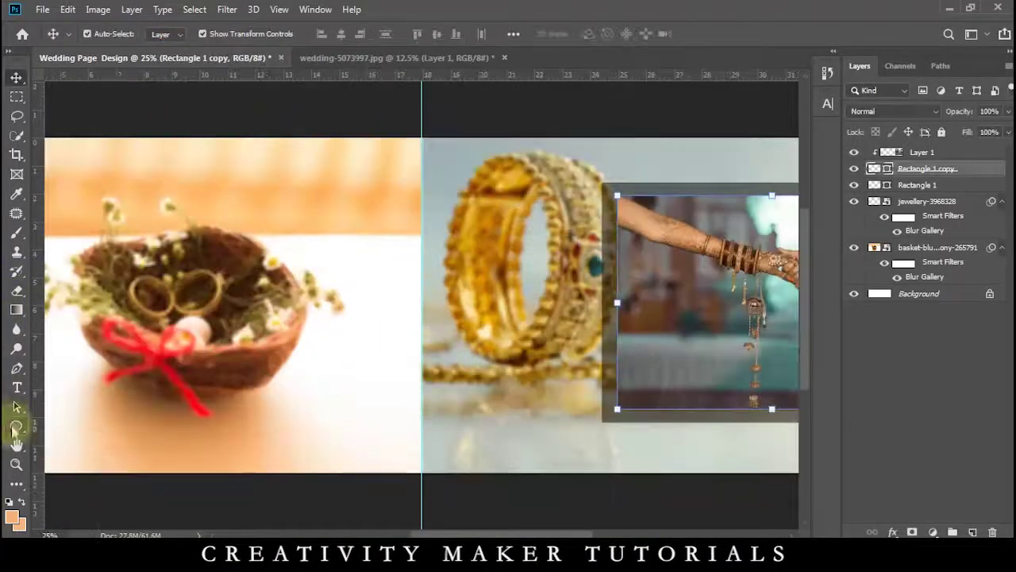
left_click(14, 428)
mouse_move(439, 178)
left_mouse_down()
mouse_move(522, 351)
mouse_move(569, 409)
left_mouse_up()
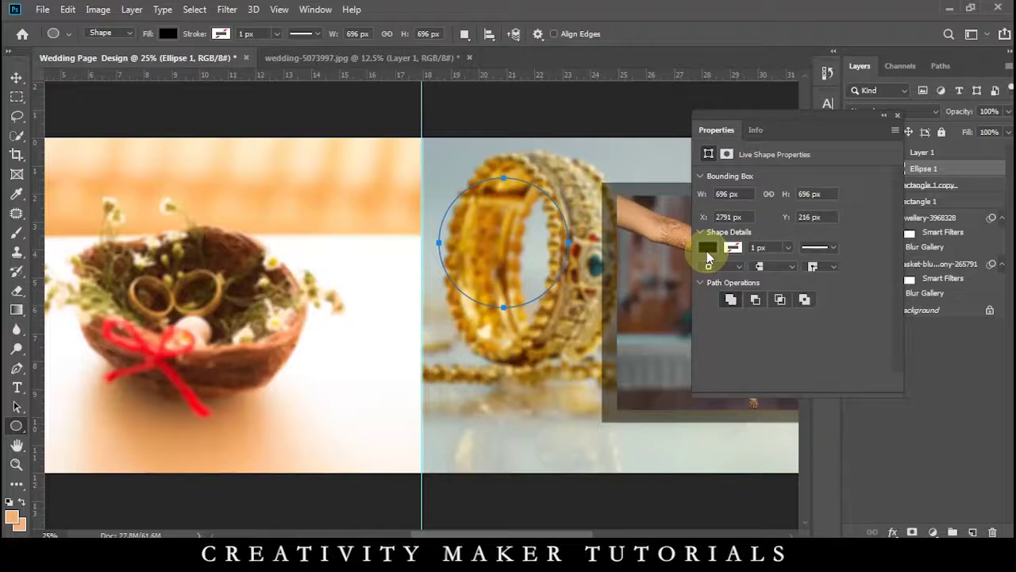
left_click(896, 116)
Release the black circle's layer from its clipping mask so it stands alone over the gold bangle
right_click(943, 152)
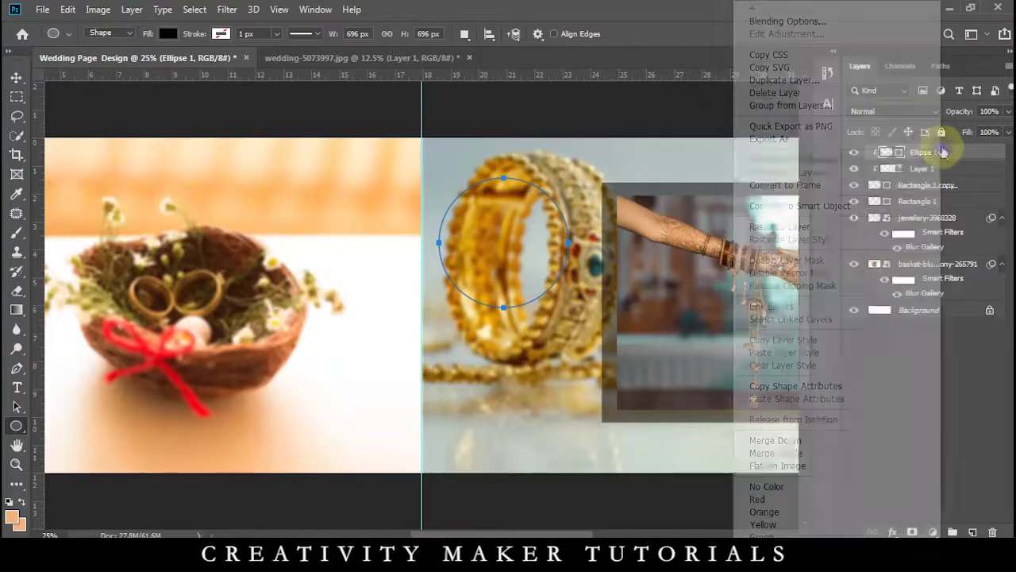
left_click(778, 287)
left_click(16, 78)
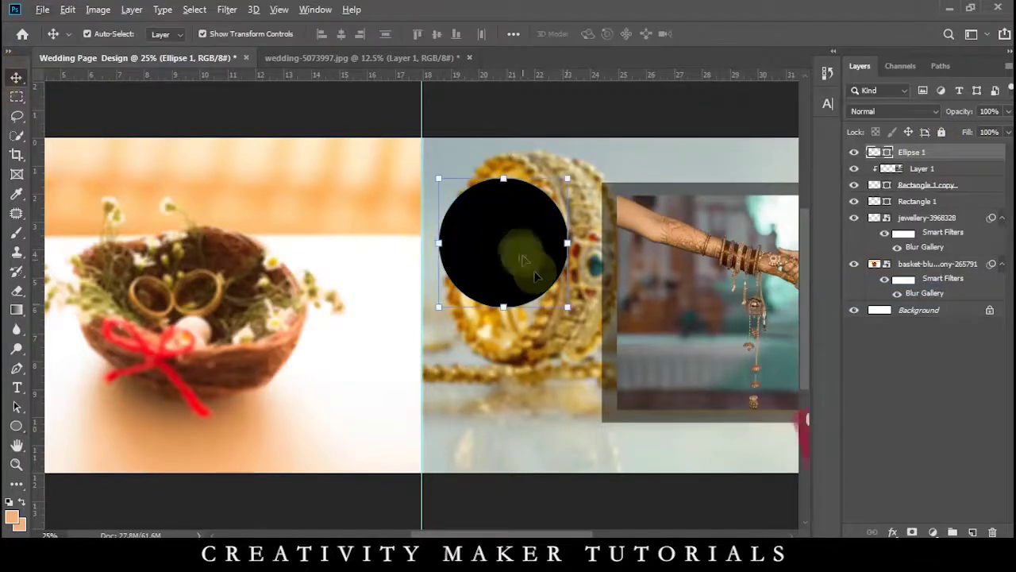
Add a white outside stroke of 50 px at 40% opacity to the black circle
double_click(985, 152)
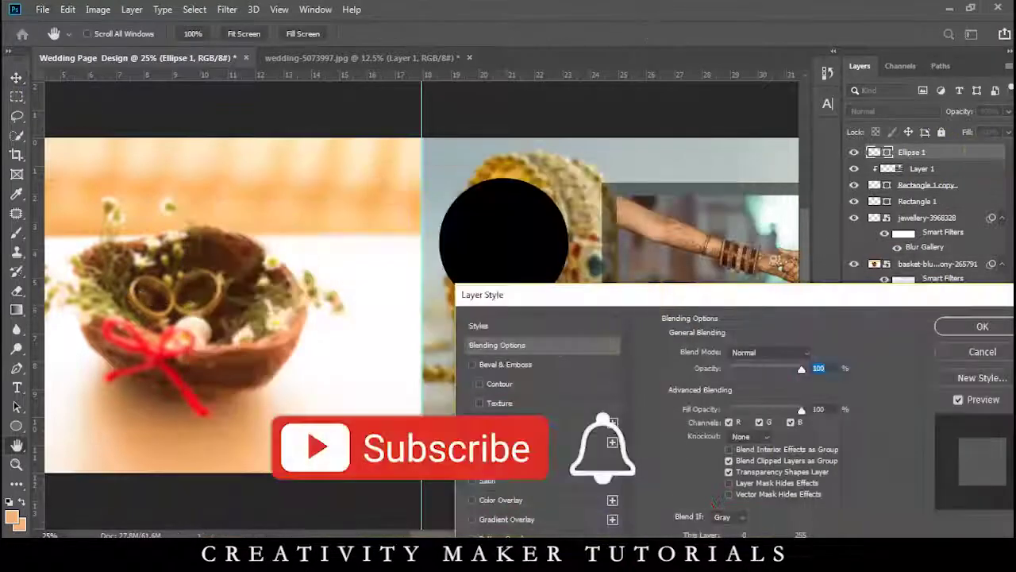
left_click(488, 422)
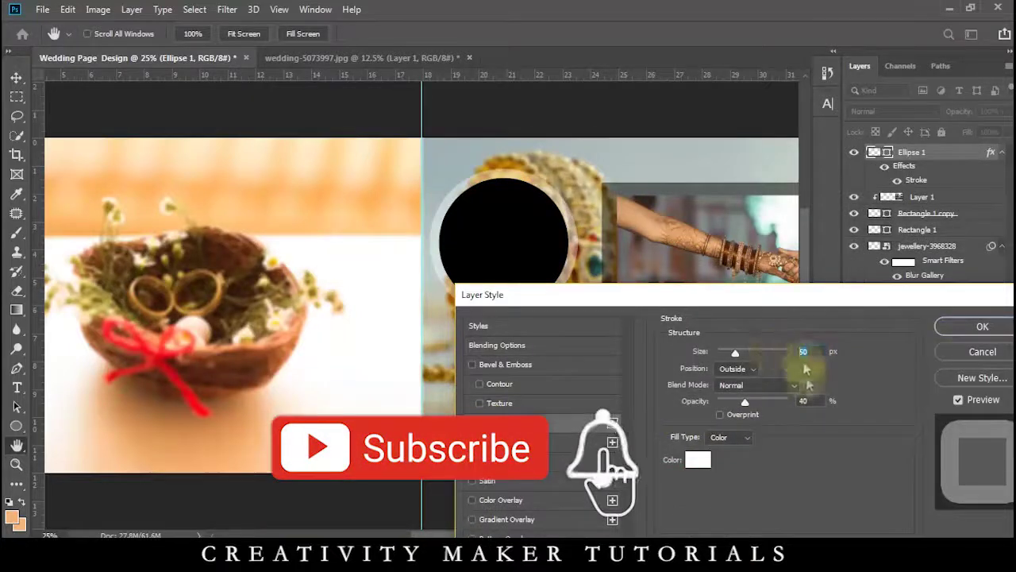
left_click_drag(735, 352, 742, 353)
type("50")
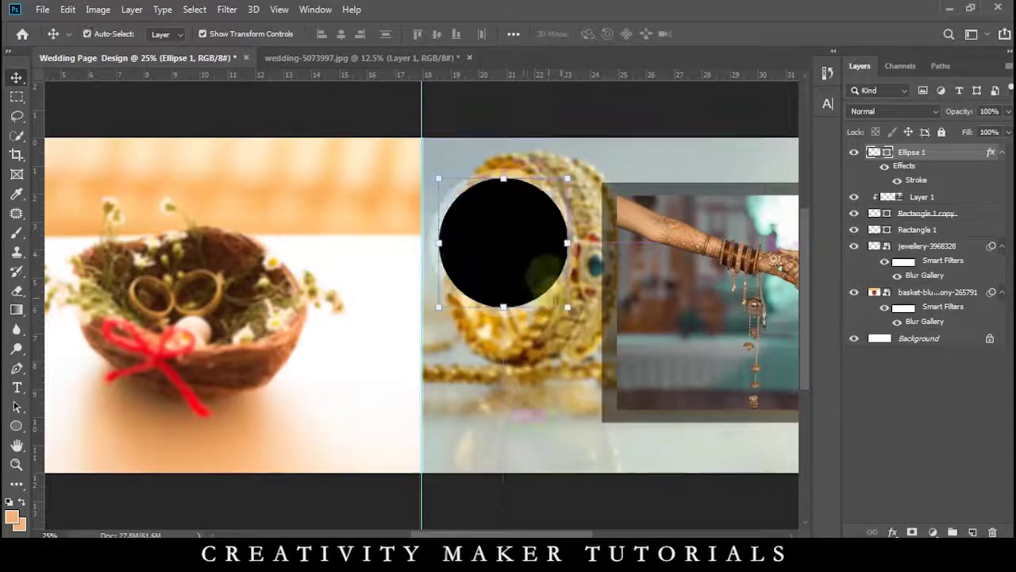
Duplicate the black circle diagonally below the original and scale the copy slightly smaller
left_click_drag(526, 264, 560, 378)
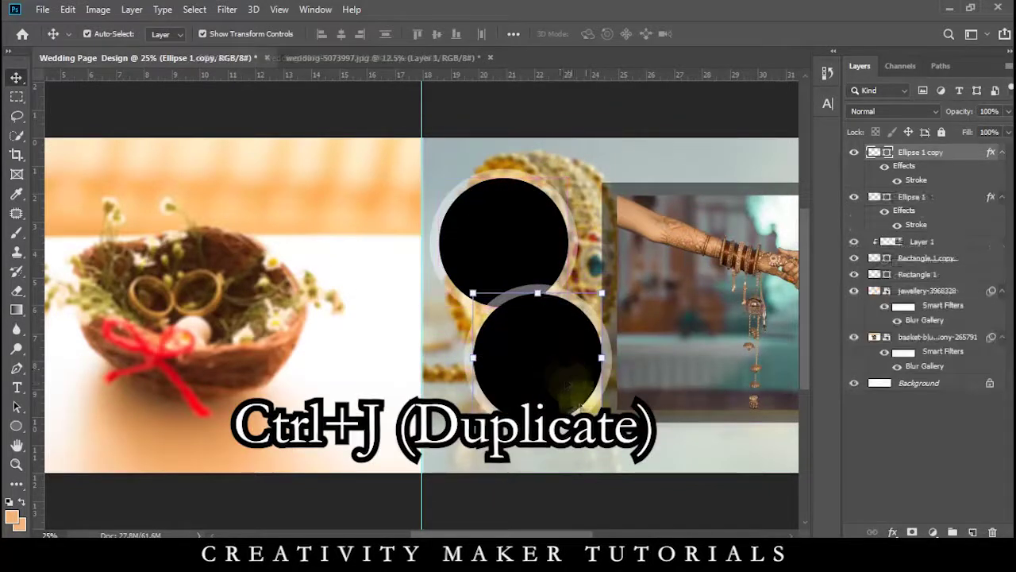
left_click_drag(602, 421, 596, 415)
key("Return")
Duplicate the lower circle, scale the copy to 53.90% and place it where the two larger circles meet, near the centre guide
left_click_drag(568, 376, 481, 332, "alt")
left_click_drag(510, 364, 480, 335, "alt")
key("ctrl+plus")
key("ctrl+plus")
key("ctrl+plus")
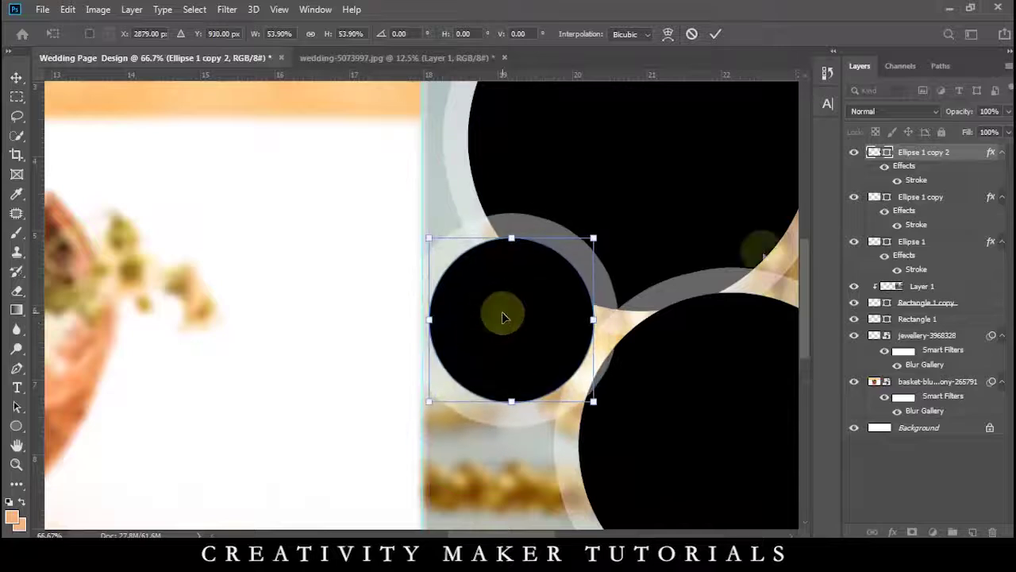
Change the fill colour of the smallest circle to white
double_click(874, 152)
left_click(577, 271)
left_click(905, 259)
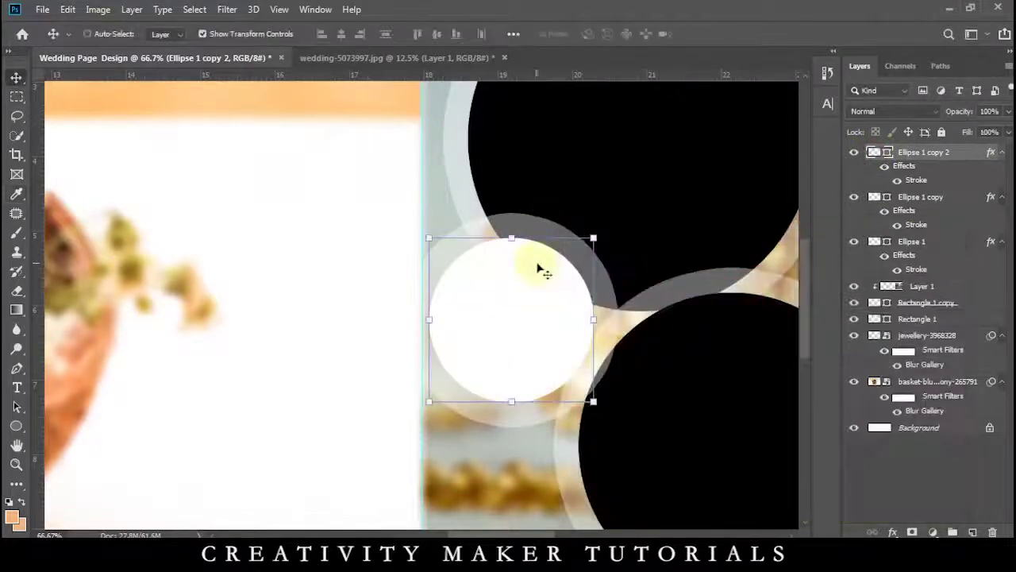
Shift the clipped hands photo and its two frame rectangles further toward the page's outer edge, away from the circles
key("ctrl+minus")
key("ctrl+minus")
key("ctrl+minus")
key("ctrl+minus")
left_click(610, 262)
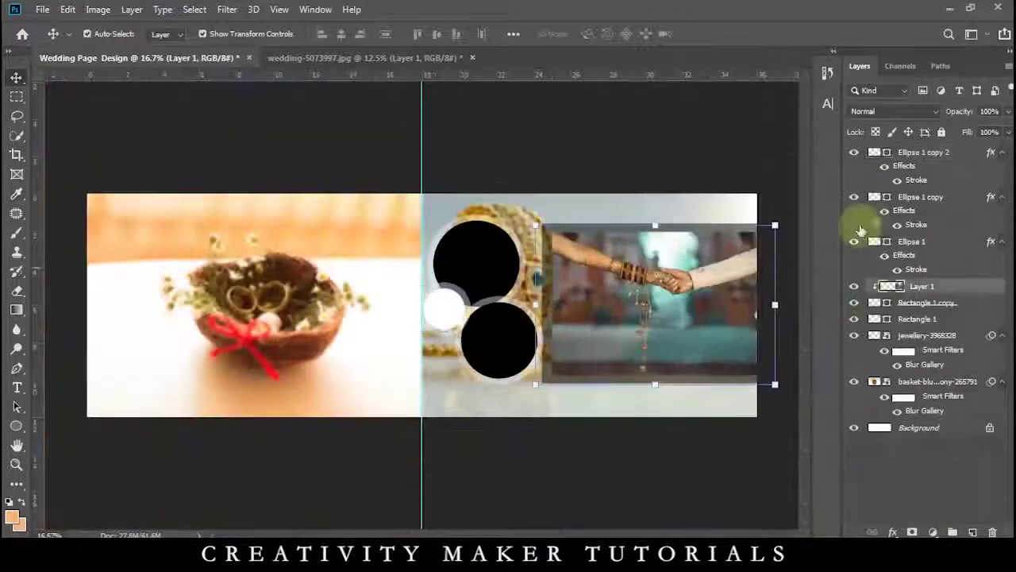
left_click(931, 321, "shift")
key("shift+Right")
key("shift+Right")
key("shift+Right")
key("shift+Right")
key("shift+Right")
key("shift+Right")
key("shift+Right")
key("shift+Right")
key("shift+Right")
key("shift+Right")
key("shift+Right")
key("shift+Right")
key("shift+Right")
key("shift+Right")
key("shift+Right")
key("shift+Right")
key("shift+Right")
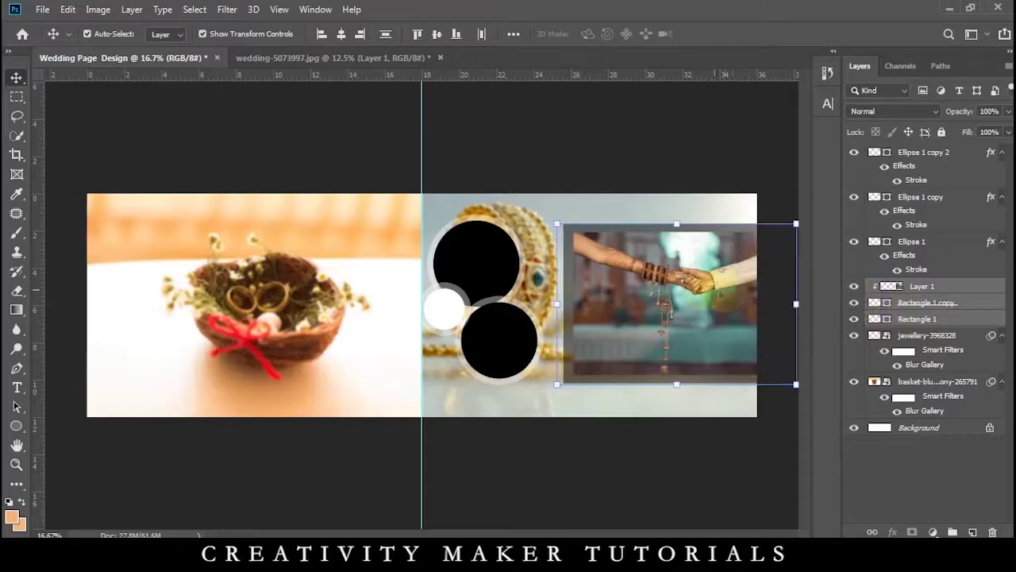
key("shift+Right")
key("shift+Right")
key("shift+Right")
key("shift+Right")
left_click(690, 176)
Nudge the hands photo left and slightly up within its frame
left_click(705, 301)
key("shift+Left")
key("shift+Left")
key("shift+Left")
key("shift+Left")
key("shift+Left")
key("shift+Left")
key("shift+Left")
key("shift+Left")
key("shift+Left")
key("shift+Left")
key("shift+Left")
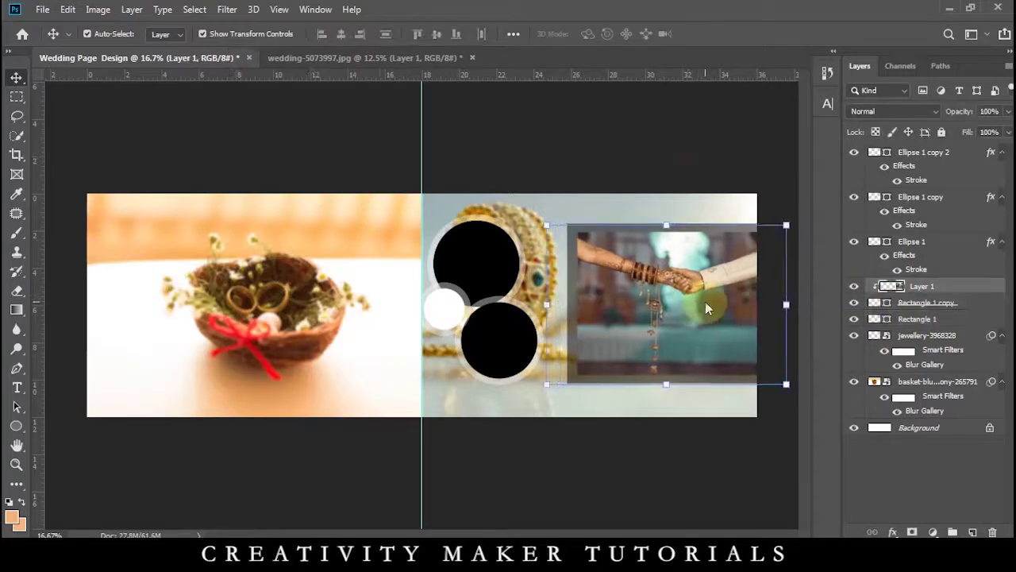
key("shift+Up")
key("shift+Up")
key("shift+Up")
left_click(584, 179)
Move all three circles together slightly right, away from the centre guide
left_click(488, 254)
left_click(455, 325, "shift")
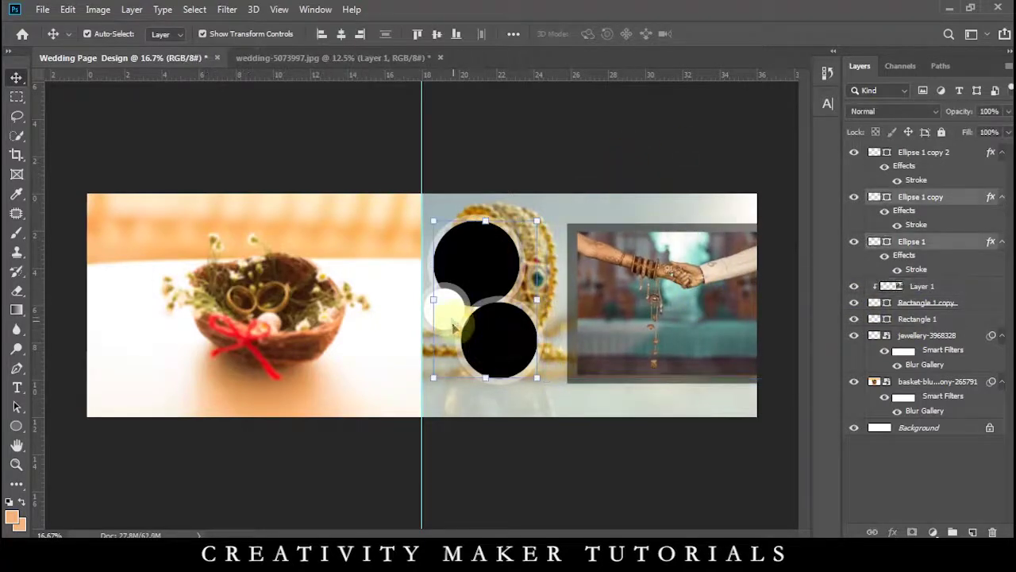
left_click_drag(451, 321, 462, 321)
left_click(585, 178)
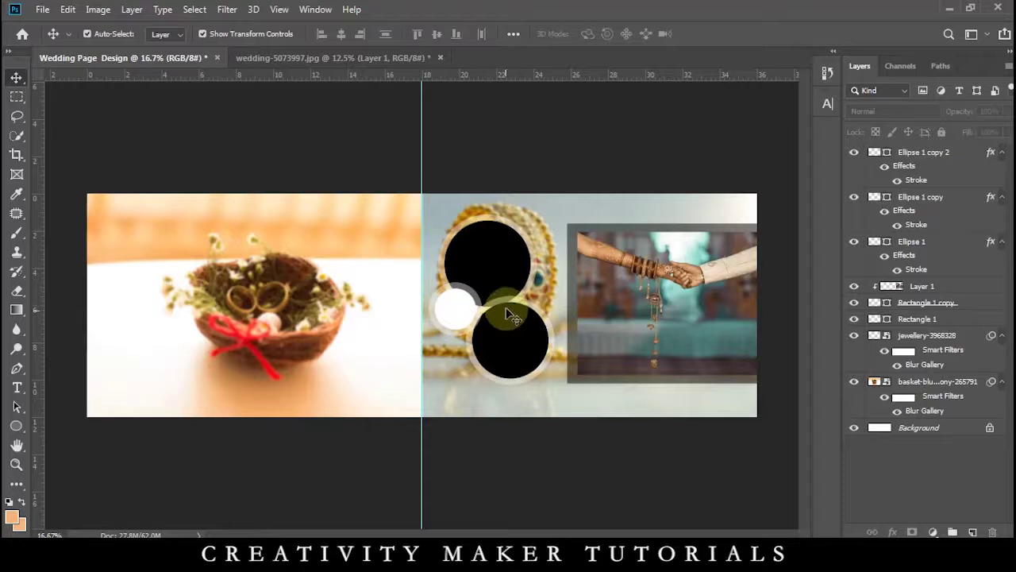
Scale down the lower black circle and reposition the white circle in the gap between the two black ones
key("ctrl+plus")
key("ctrl+plus")
left_click(601, 382)
left_click_drag(674, 450, 661, 438)
key("Return")
left_click_drag(502, 320, 507, 333)
left_click(690, 251)
key("ctrl+minus")
key("ctrl+minus")
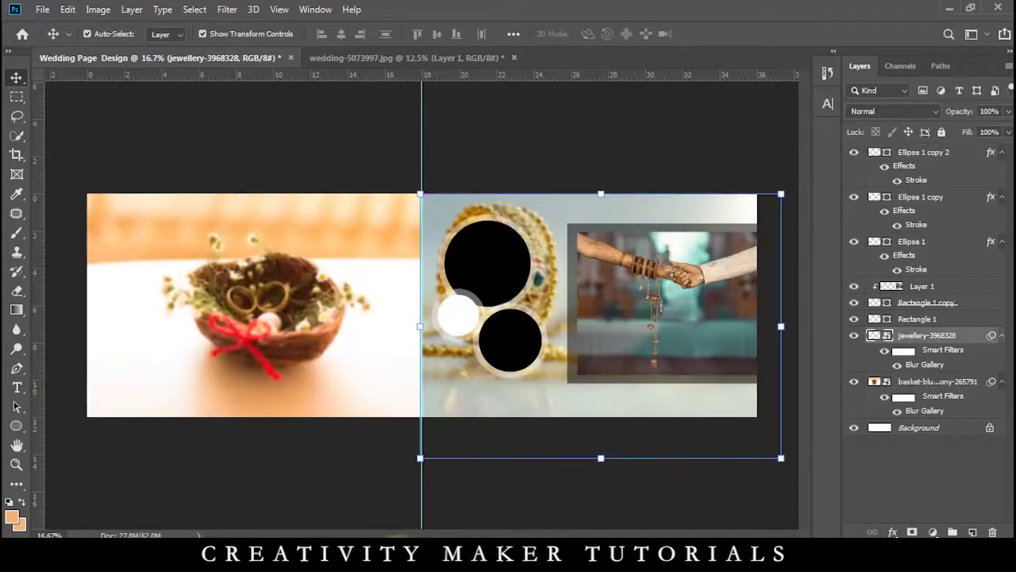
Place the woman-in-red-and-gold-dress photo into the document and scale it down over the largest circle
left_click(401, 551)
left_click(1002, 376)
left_click_drag(664, 453, 480, 283)
left_click_drag(479, 283, 486, 289)
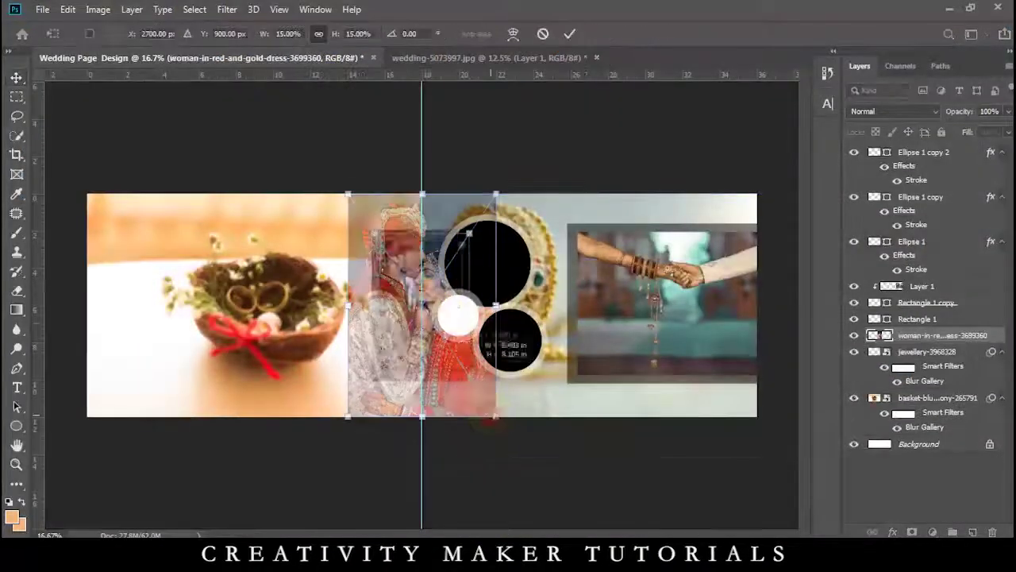
left_click_drag(496, 416, 522, 324)
key("Return")
Restack the couple photo directly above the largest circle, clip it to that circle and scale it to fill the shape
left_click(963, 338)
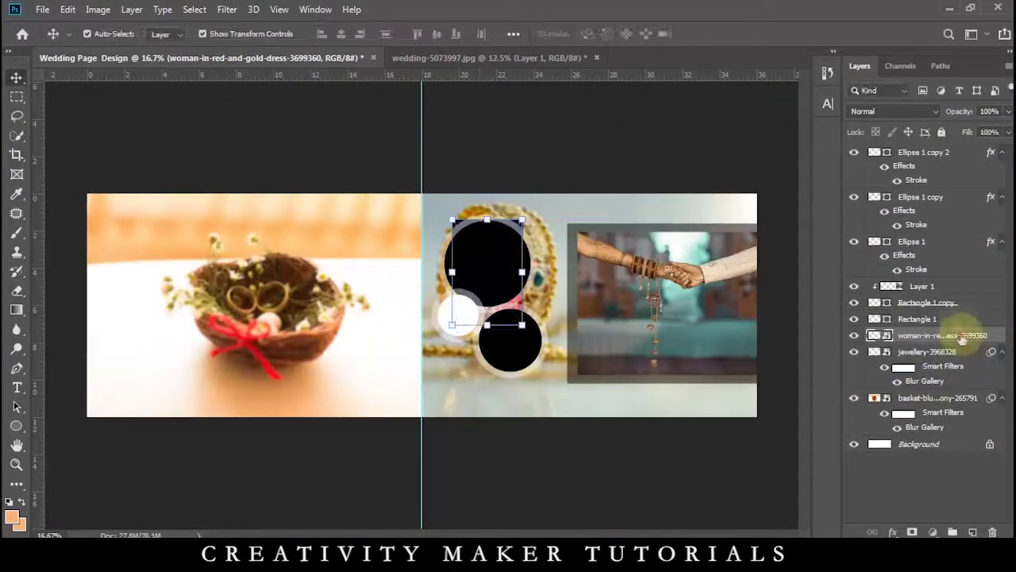
key("ctrl+plus")
key("ctrl+plus")
key("ctrl+]")
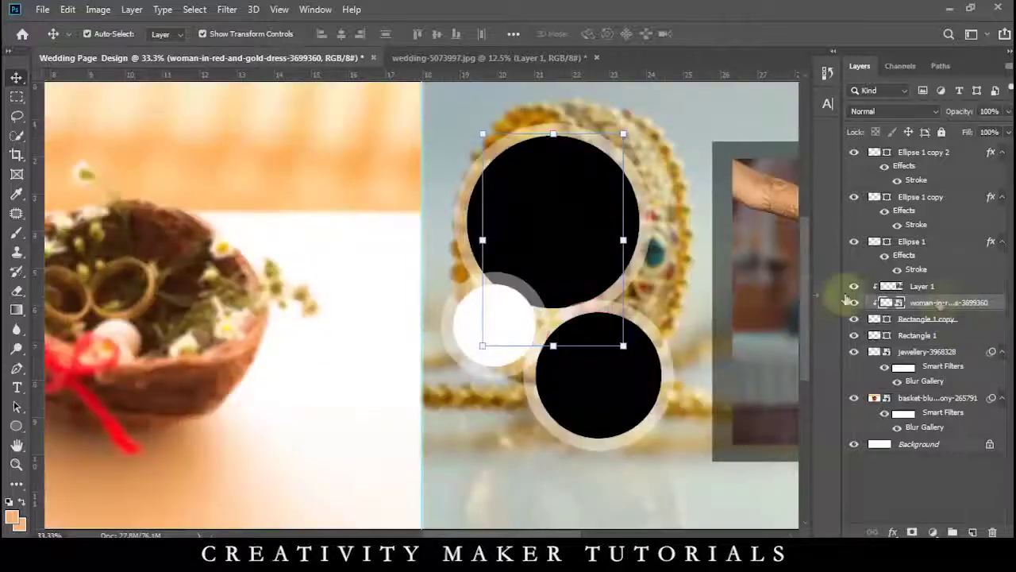
left_click(628, 225)
left_click_drag(905, 302, 919, 240)
right_click(921, 241)
left_click(772, 323)
left_click_drag(623, 346, 646, 375)
left_click_drag(608, 226, 637, 428)
key("Return")
Place the shallow-focus keychains photo above the lower circle, clip it to the circle and position the keychains inside
left_click(484, 395)
left_click(591, 403)
key("alt+Tab")
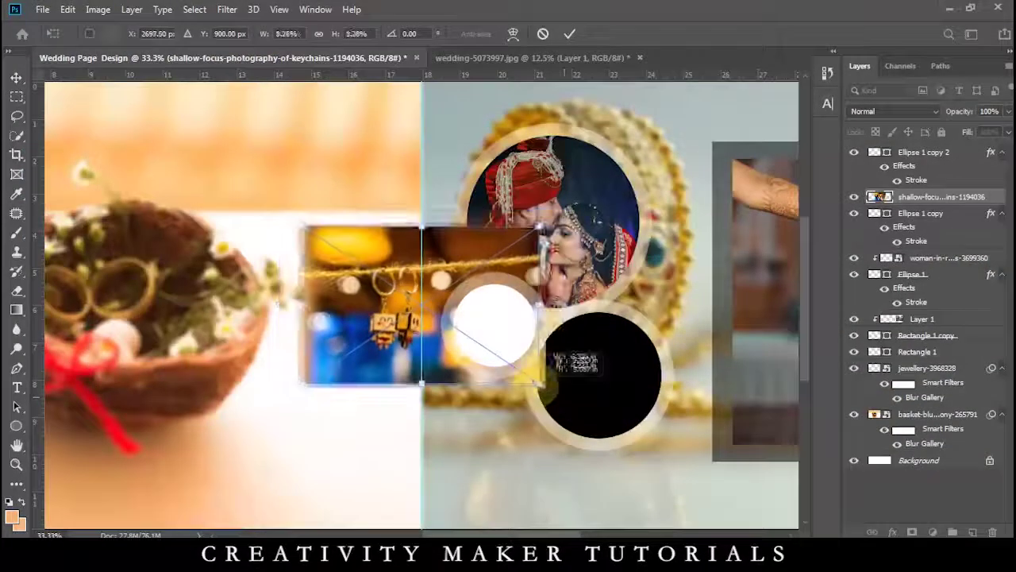
key("Return")
right_click(905, 197)
left_click(778, 323)
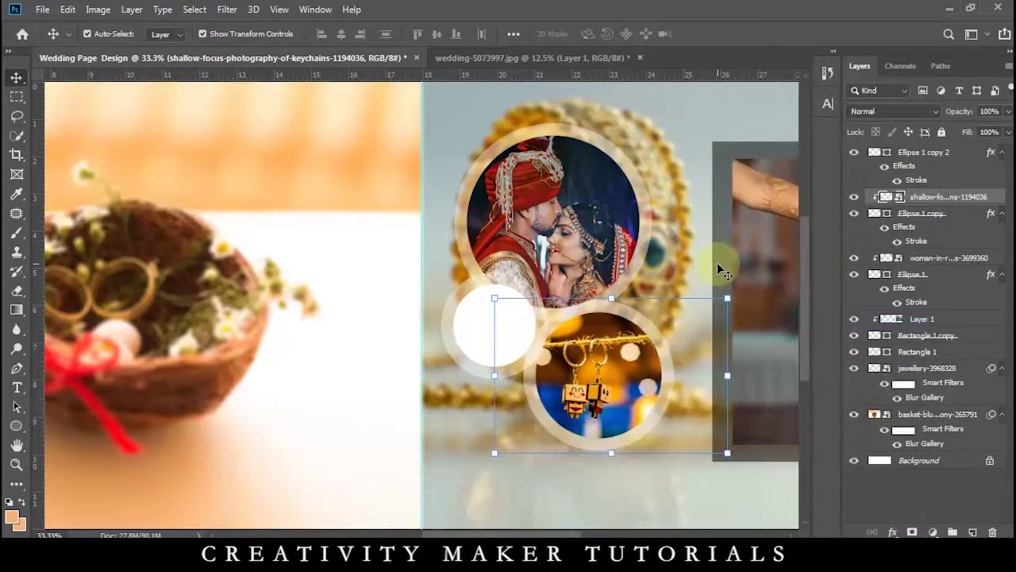
left_click_drag(611, 365, 586, 373)
Place the Ganesh JI copy artwork above the white circle, scaled to about 58.5% and centred inside it
left_click(485, 335)
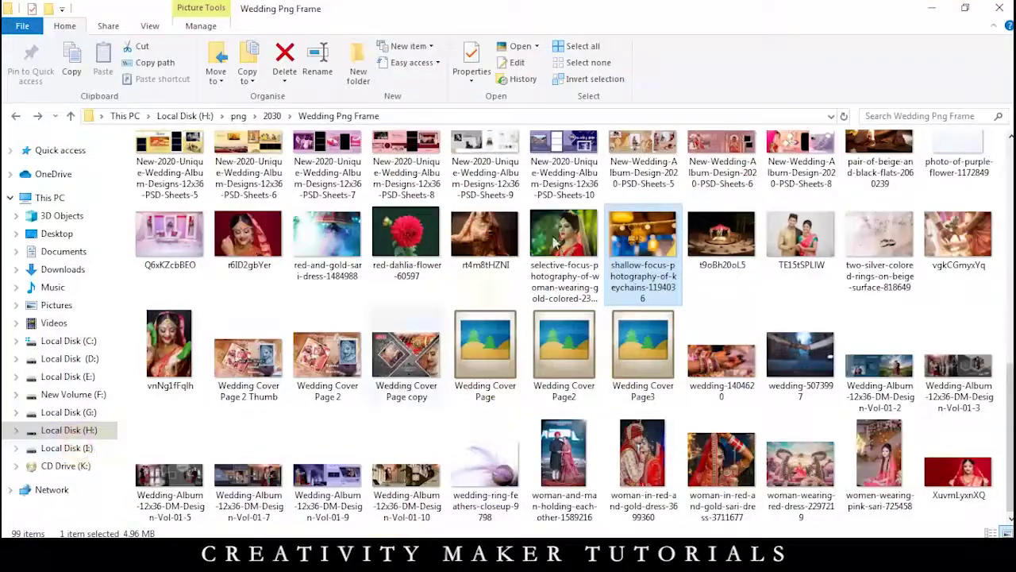
left_click(88, 449)
double_click(485, 178)
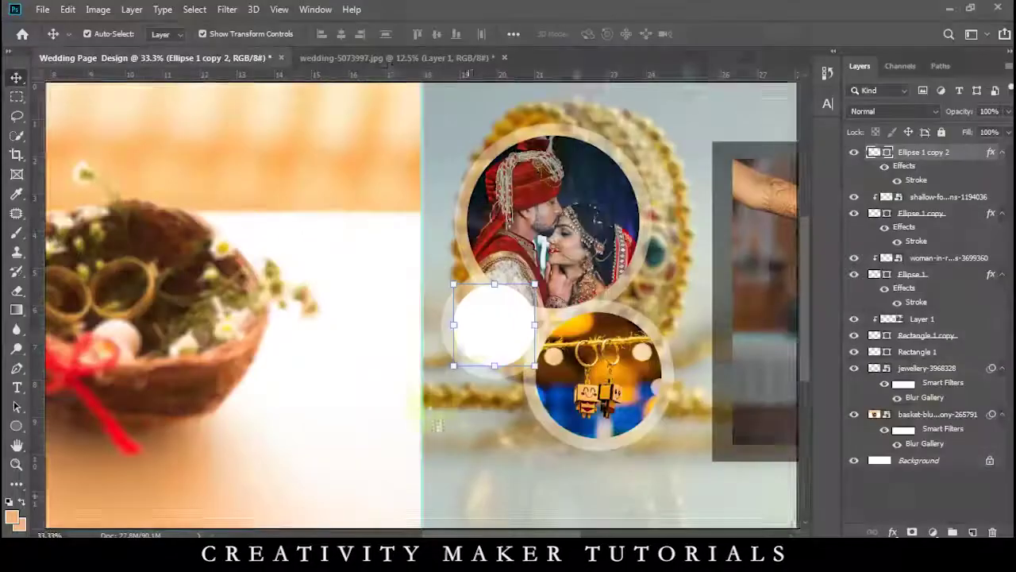
left_click_drag(453, 318, 435, 301)
key("ctrl+plus")
key("ctrl+plus")
key("ctrl+plus")
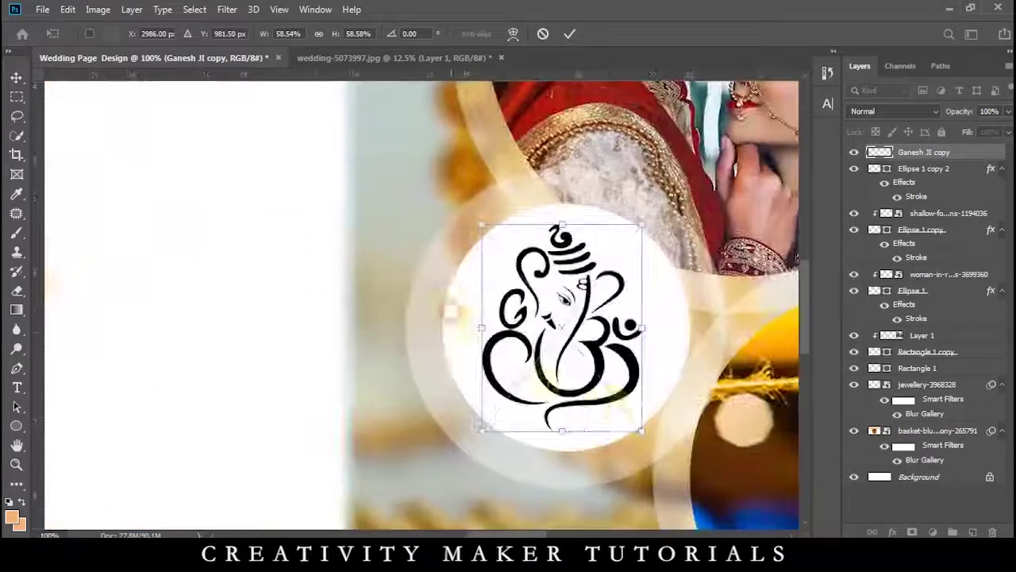
key("Return")
Add a linear gradient fill layer at 90° using the violet-to-orange preset
left_click(934, 532)
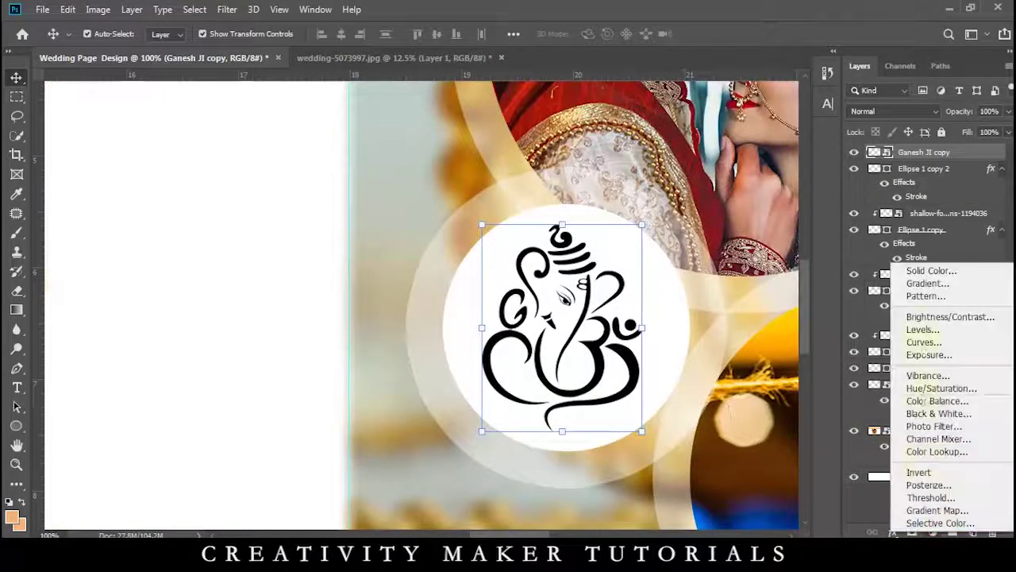
left_click(924, 284)
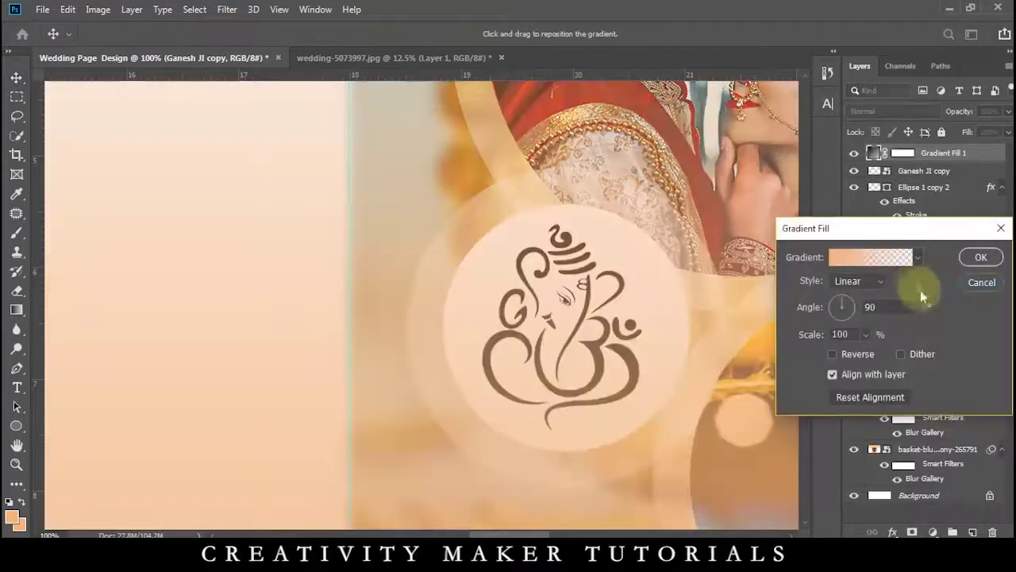
left_click(865, 259)
left_click(714, 209)
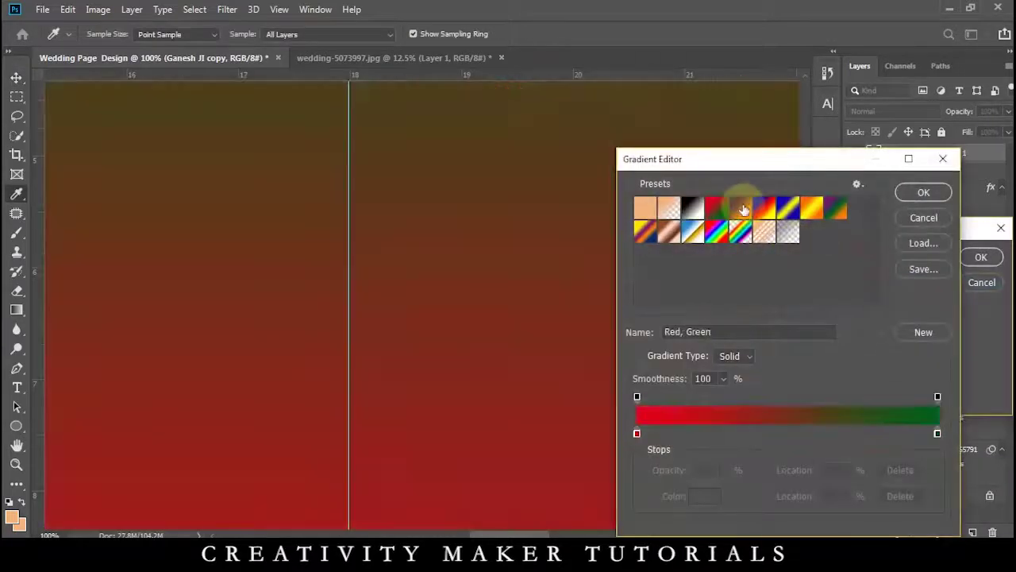
left_click(744, 209)
left_click(924, 192)
left_click(964, 258)
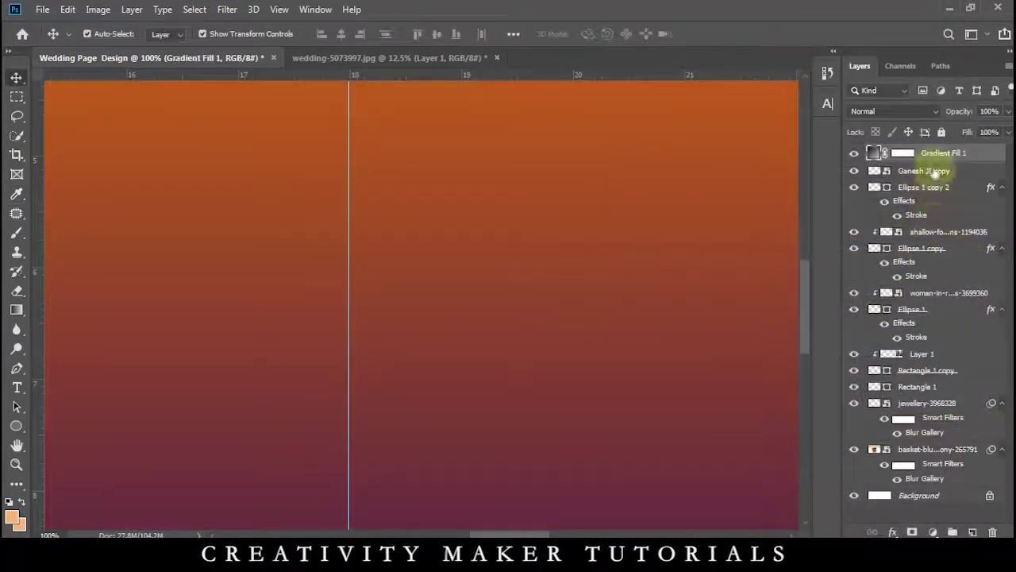
Clip the gradient fill layer to the Ganesh artwork and accept its linear 90° settings
right_click(945, 153)
left_click(858, 286)
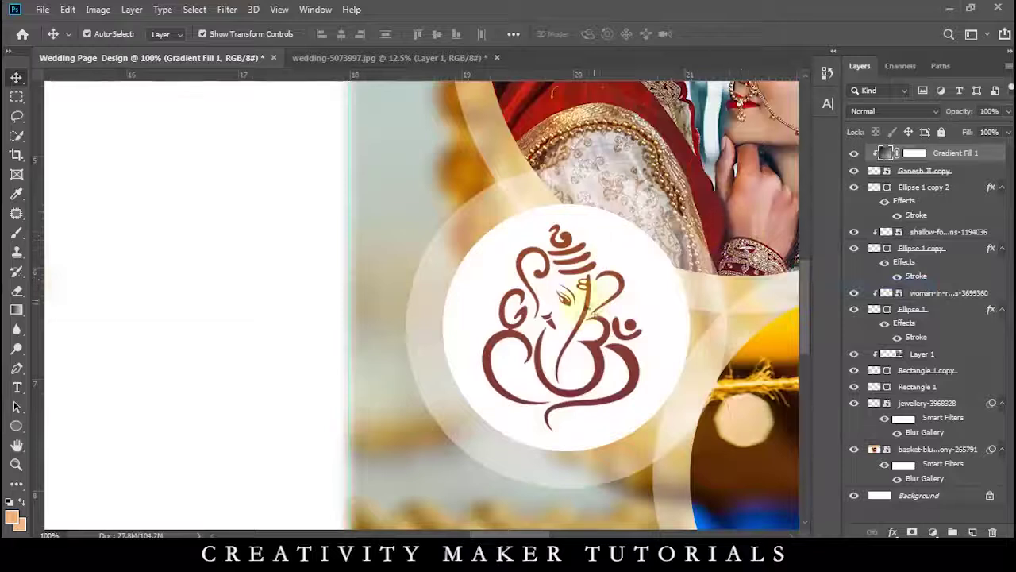
left_click(593, 309)
double_click(881, 155)
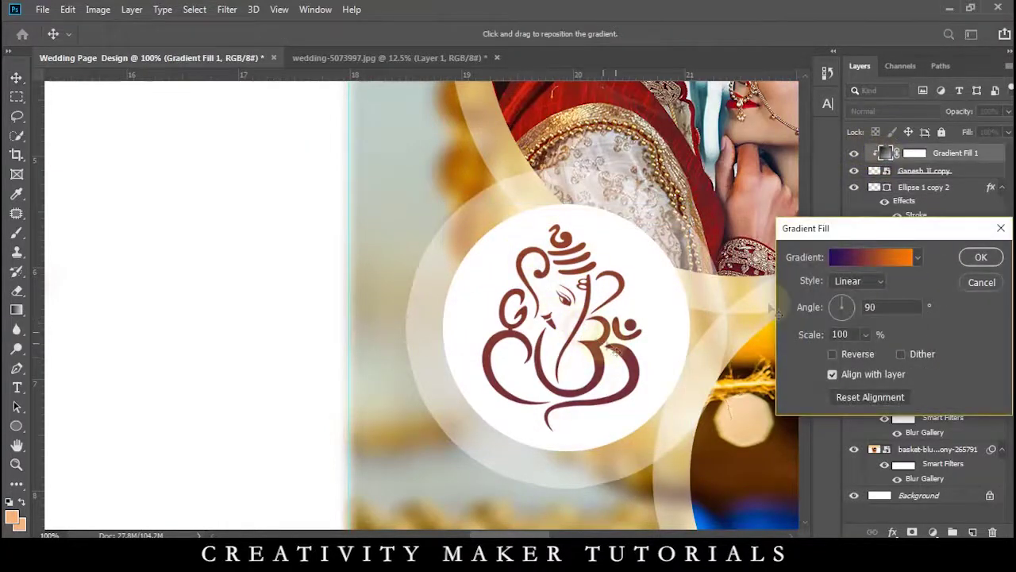
left_click(982, 261)
Nudge the hands photo and both frame rectangles up together, and deselect the layers
key("ctrl+minus")
key("ctrl+minus")
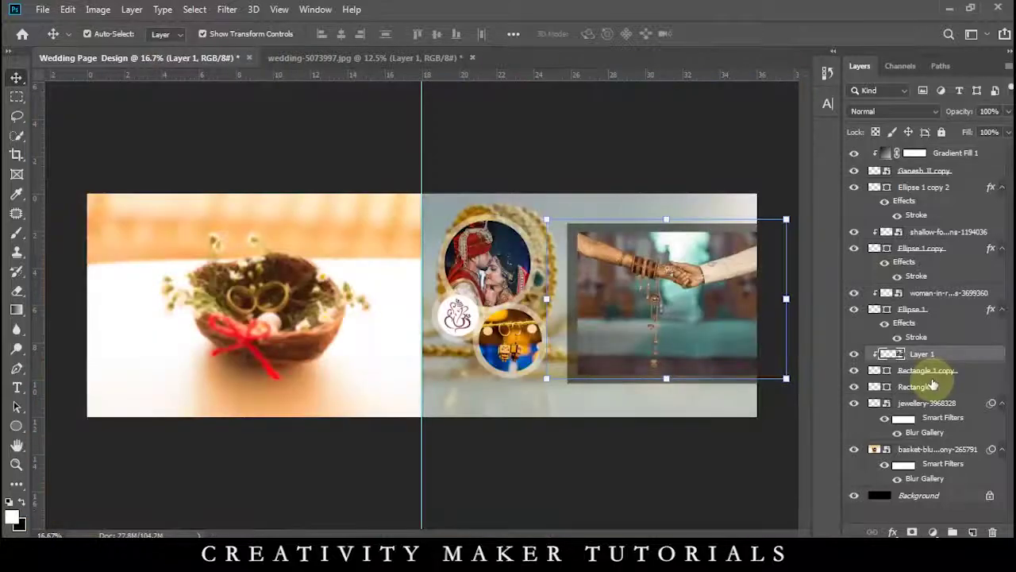
left_click(924, 374)
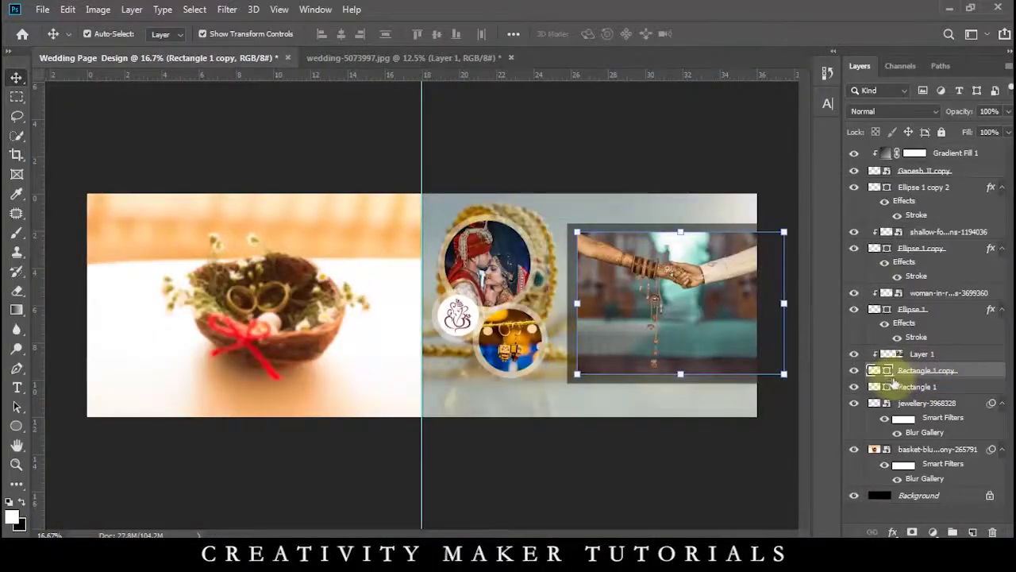
left_click(921, 356)
left_click(920, 388, "shift")
key("shift+Up")
key("shift+Up")
key("shift+Up")
key("shift+Up")
key("shift+Up")
key("shift+Up")
key("shift+Up")
key("shift+Up")
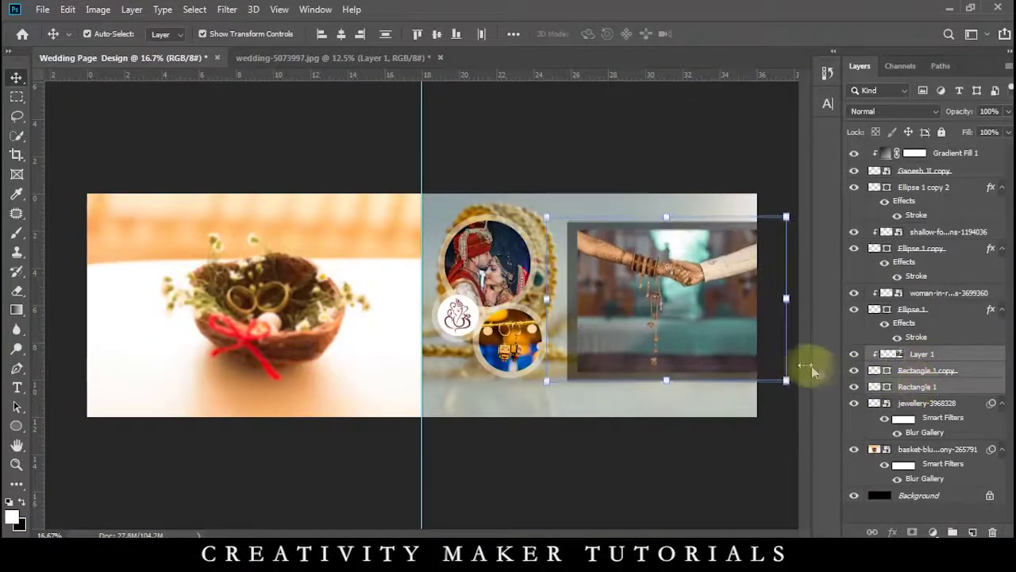
left_click(763, 445)
Outline a slanted four-sided band below the photo frame as a Pen tool selection and add a new layer for it
key("ctrl+plus")
key("ctrl+plus")
left_click_drag(747, 439, 661, 431)
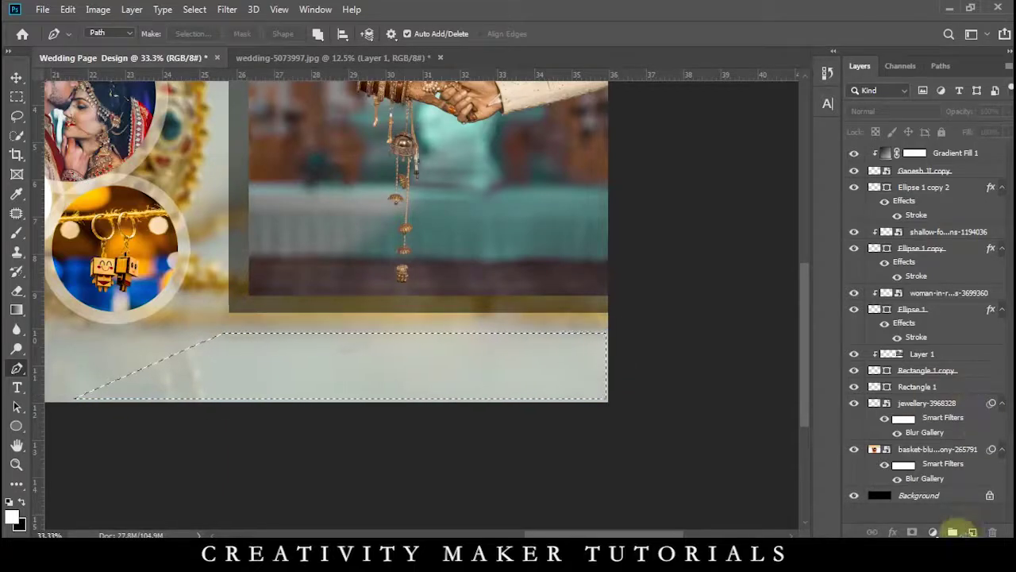
left_click(972, 531)
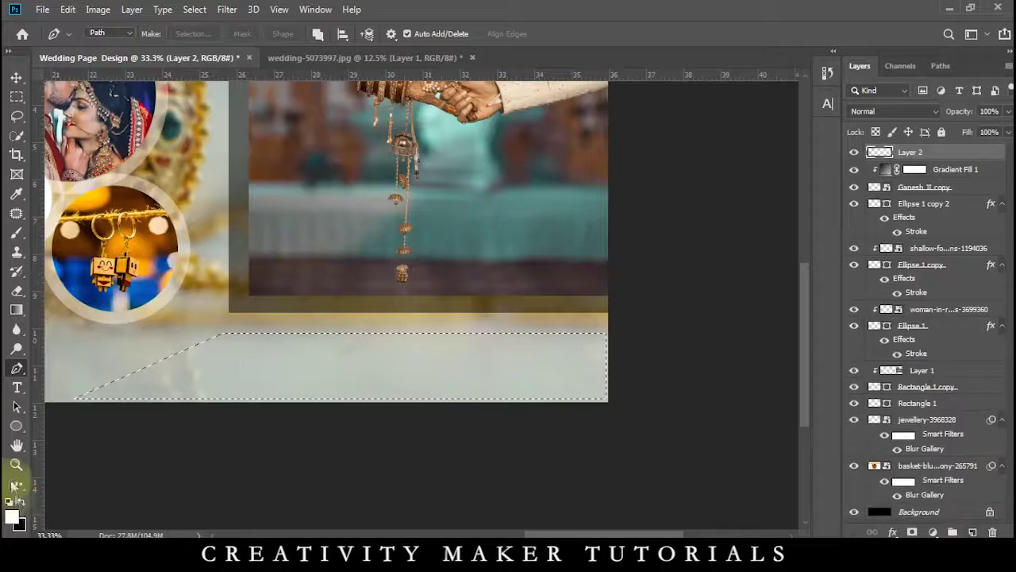
Set the foreground colour to a teal based on a sample from the hands photo's background
left_click(11, 516)
left_click(437, 228)
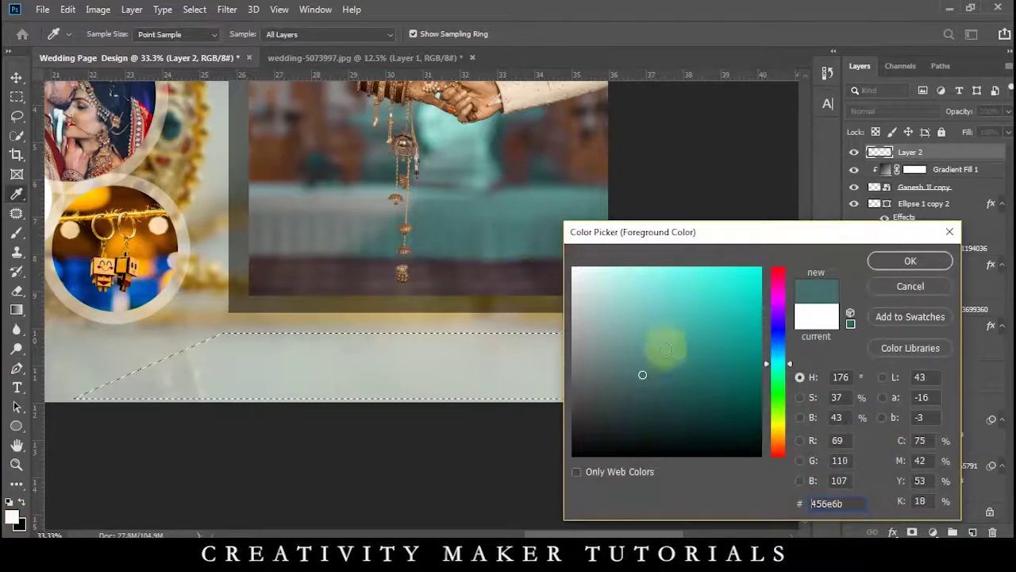
left_click(910, 261)
key("p")
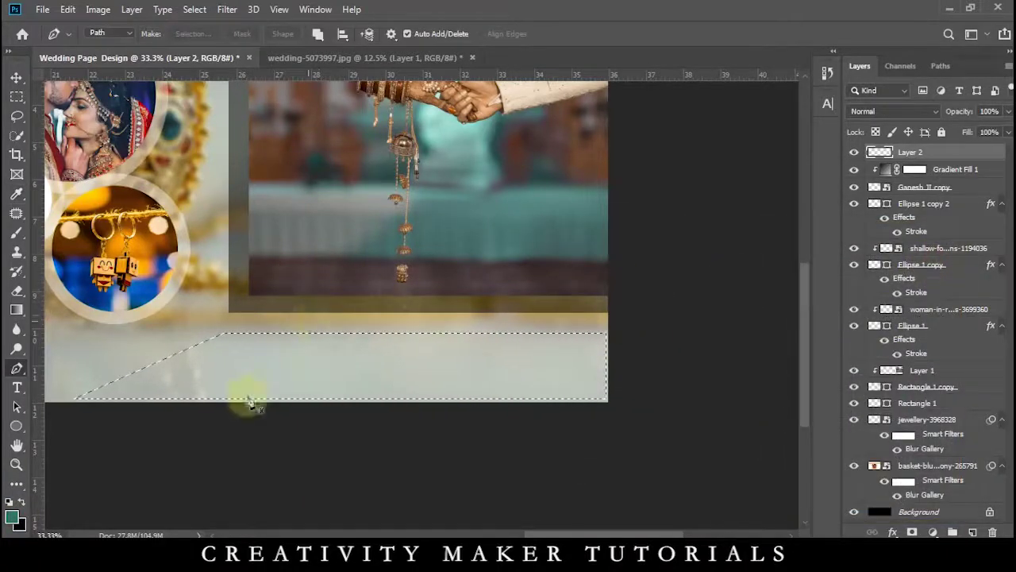
Fill the slanted band selection with the teal foreground colour, clear the selection and set the layer's opacity to 50%
key("alt+BackSpace")
key("ctrl+d")
left_click(16, 77)
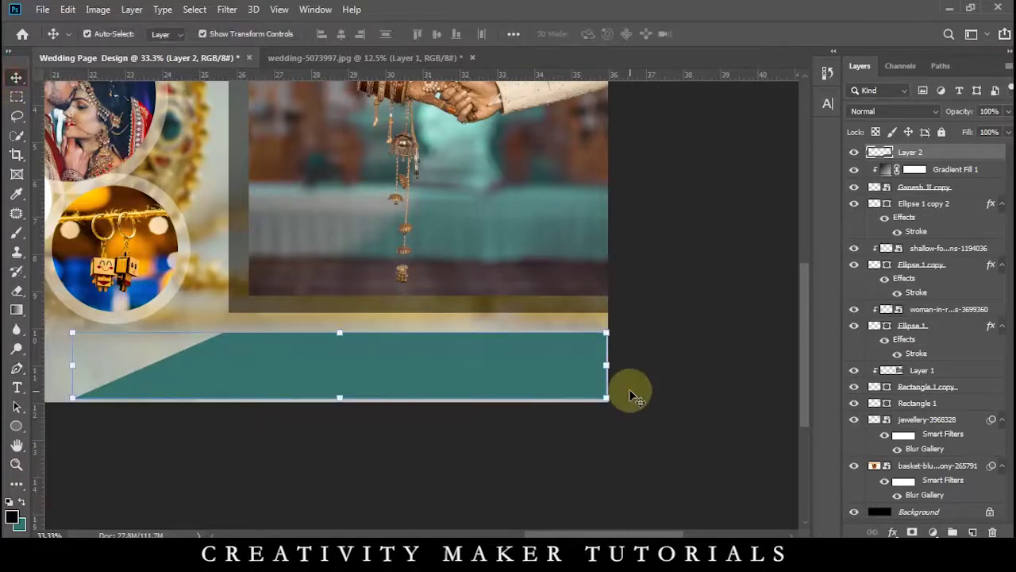
key("ctrl+plus")
key("ctrl+plus")
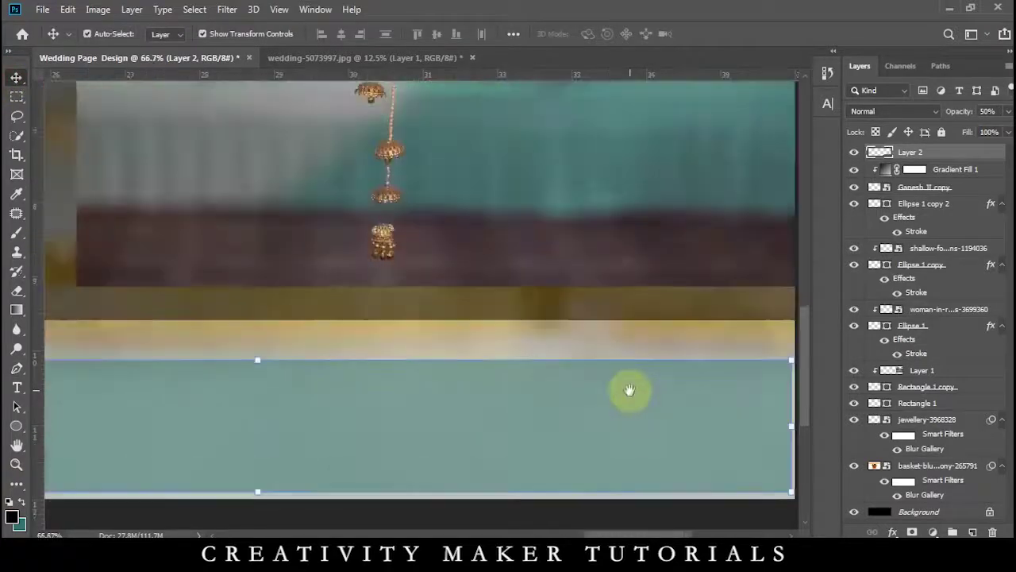
Stretch the teal band to 100.28% so it meets the page's right edge, and move it up closer to the photo frame
left_click_drag(629, 390, 512, 356)
left_click_drag(675, 388, 681, 389)
key("ctrl+minus")
key("ctrl+minus")
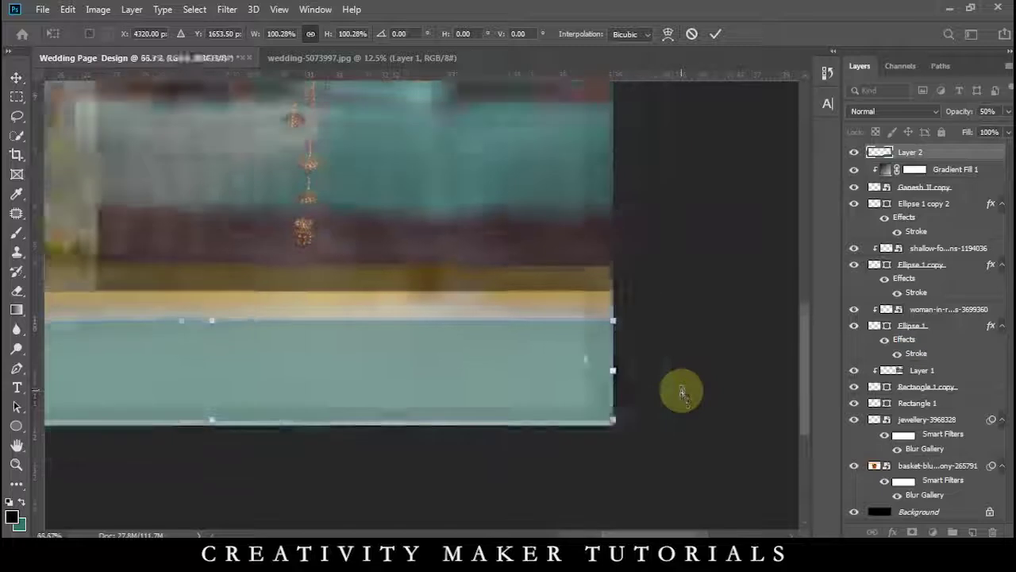
key("Return")
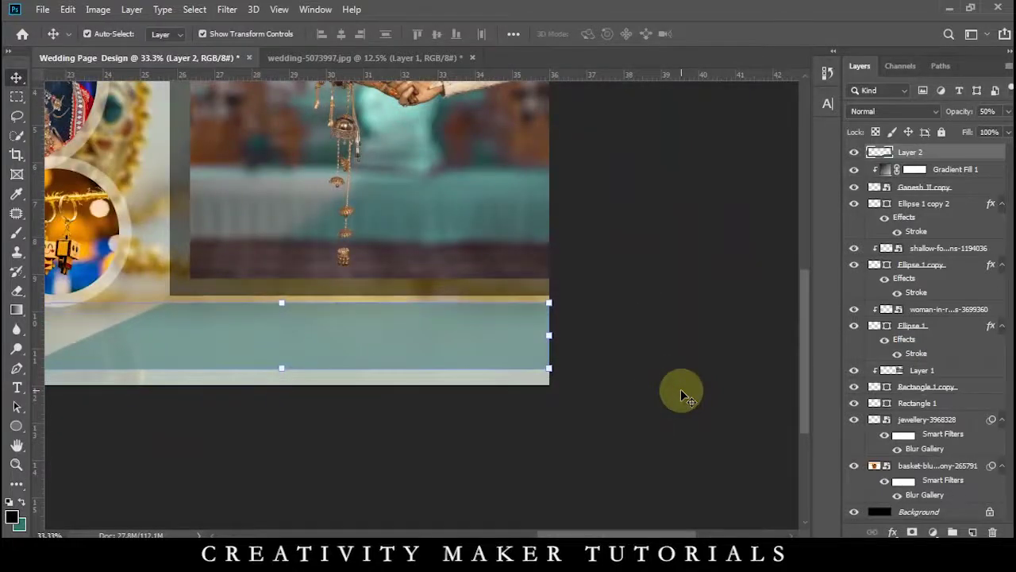
Narrow the teal band from its slanted end so it starts under the photo frame's left edge, and deselect it
key("ctrl+minus")
key("ctrl+minus")
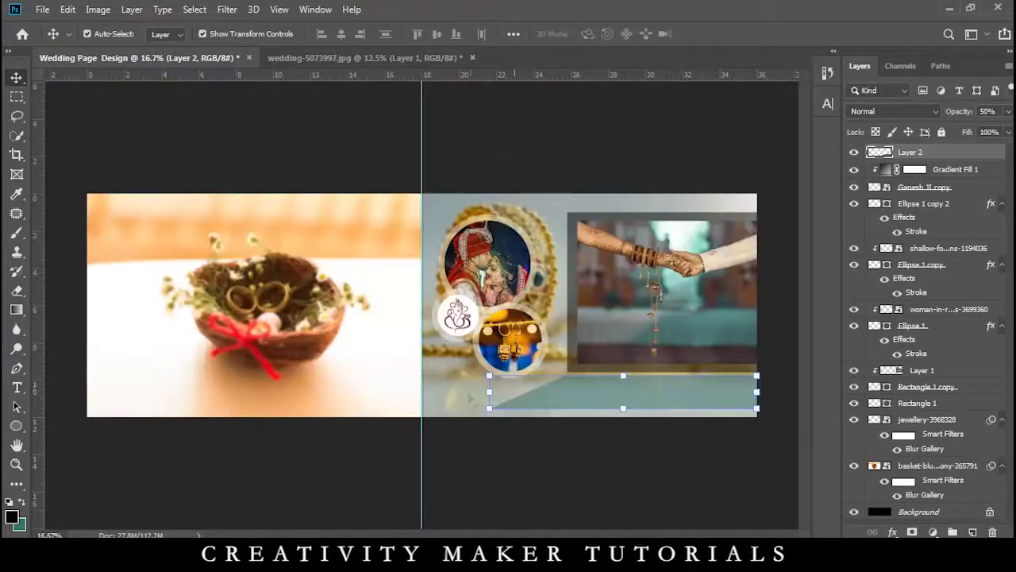
left_click_drag(490, 397, 513, 402)
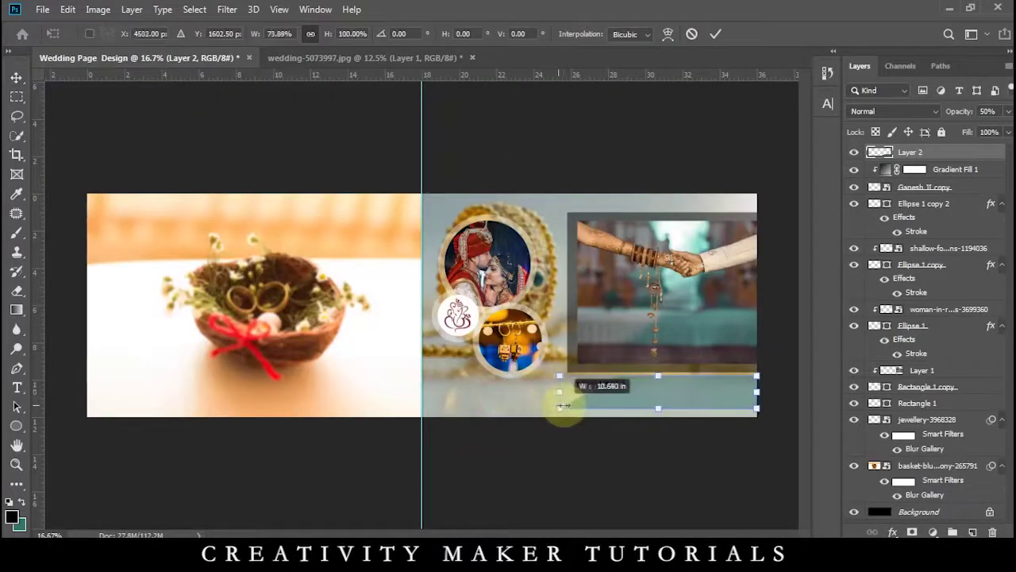
key("Return")
key("ctrl+plus")
key("ctrl+plus")
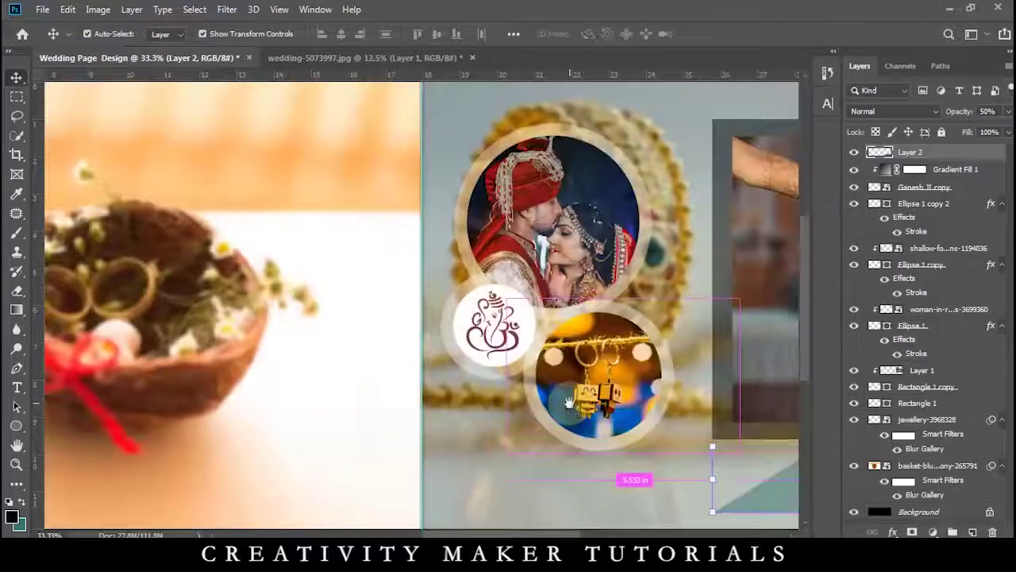
scroll(714, 420, "right", 6)
left_click(713, 414)
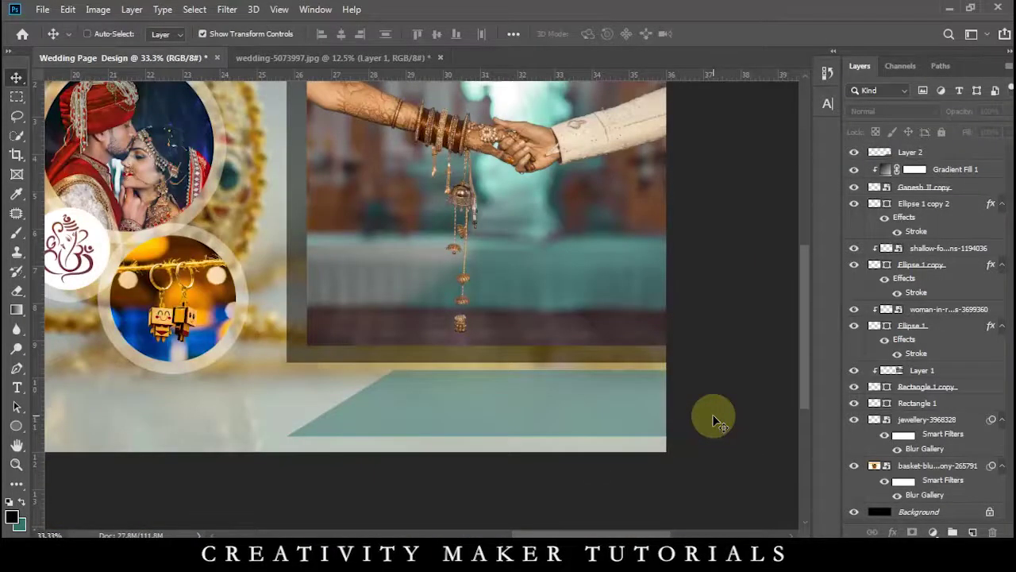
Draw a thin black rectangle about 2748 × 24 px from the centre guide to the page's right edge across the teal band
key("ctrl+minus")
key("ctrl+minus")
right_click(16, 426)
left_click(79, 424)
left_click_drag(421, 397, 759, 407)
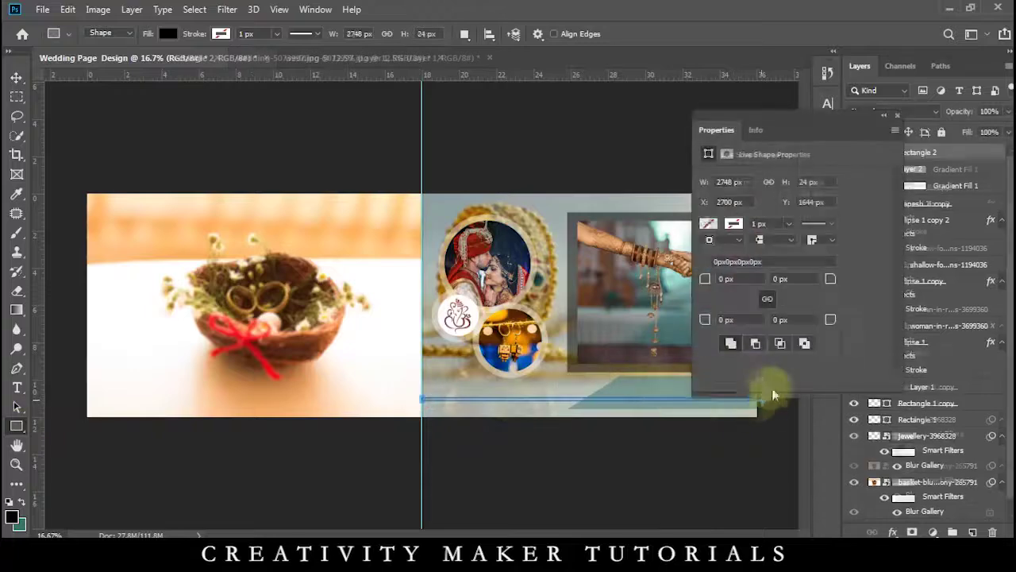
left_click(897, 117)
key("ctrl+plus")
key("ctrl+plus")
key("ctrl+plus")
key("ctrl+plus")
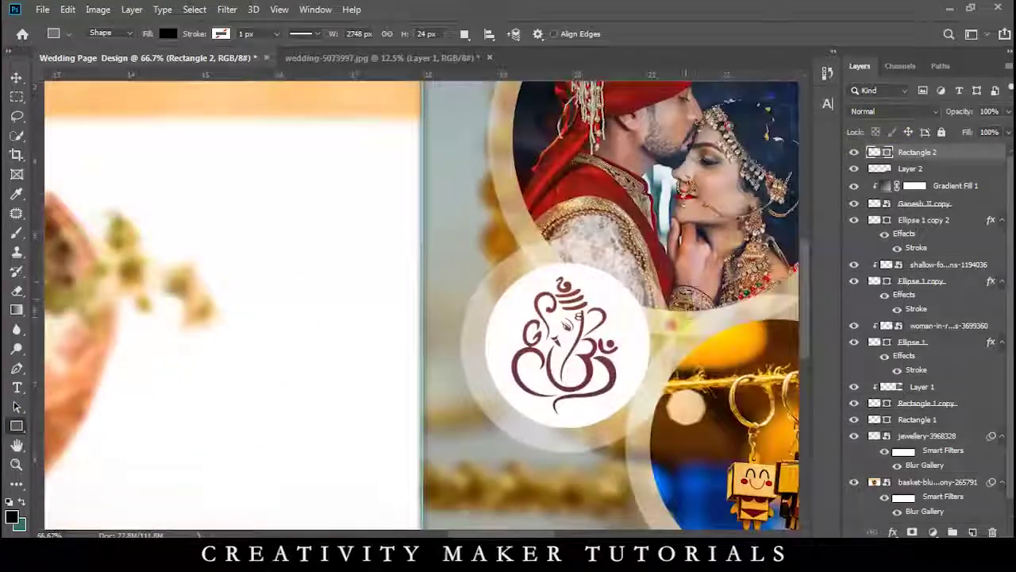
left_click_drag(715, 398, 513, 283)
left_click(16, 78)
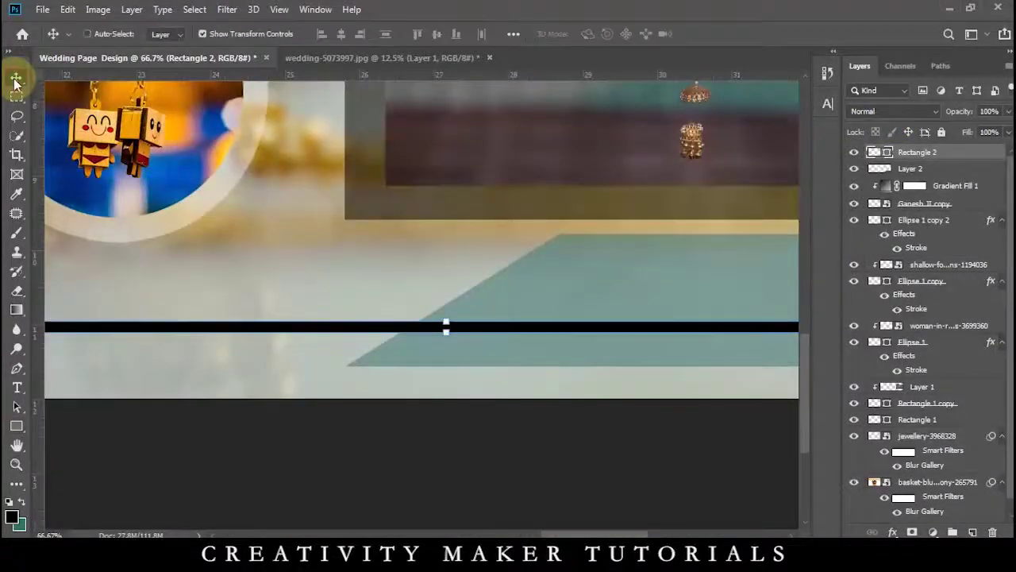
key("ctrl+plus")
key("ctrl+plus")
key("ctrl+plus")
key("ctrl+plus")
left_click_drag(354, 361, 252, 268)
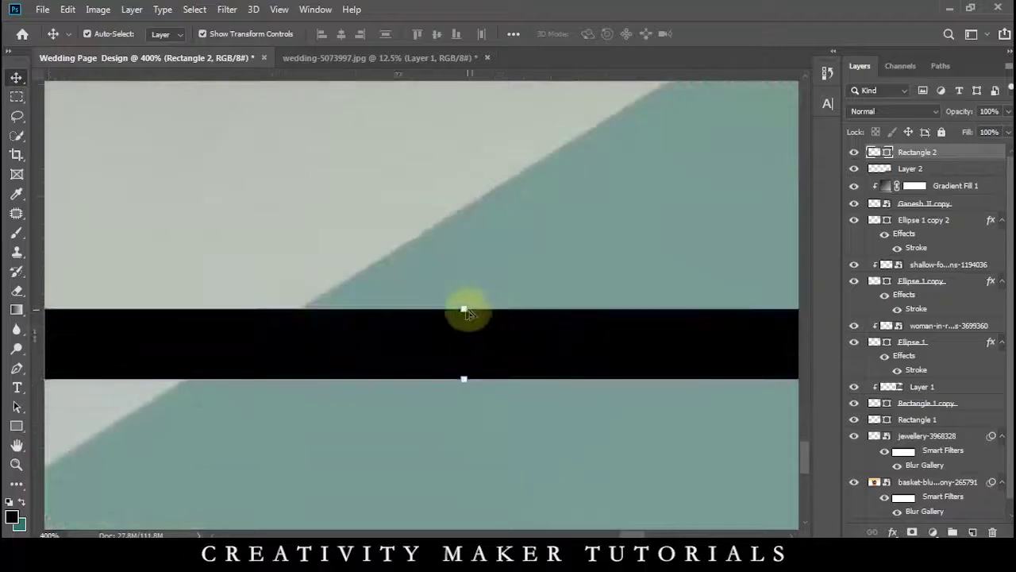
left_click_drag(464, 308, 474, 343)
key("ctrl+minus")
key("ctrl+minus")
key("ctrl+minus")
key("ctrl+minus")
key("ctrl+minus")
key("ctrl+minus")
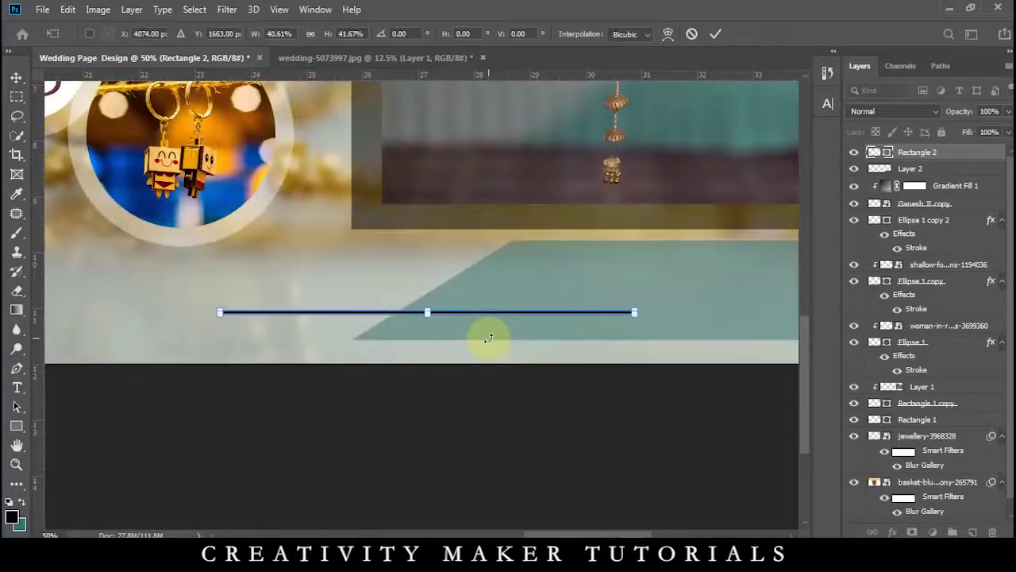
key("Return")
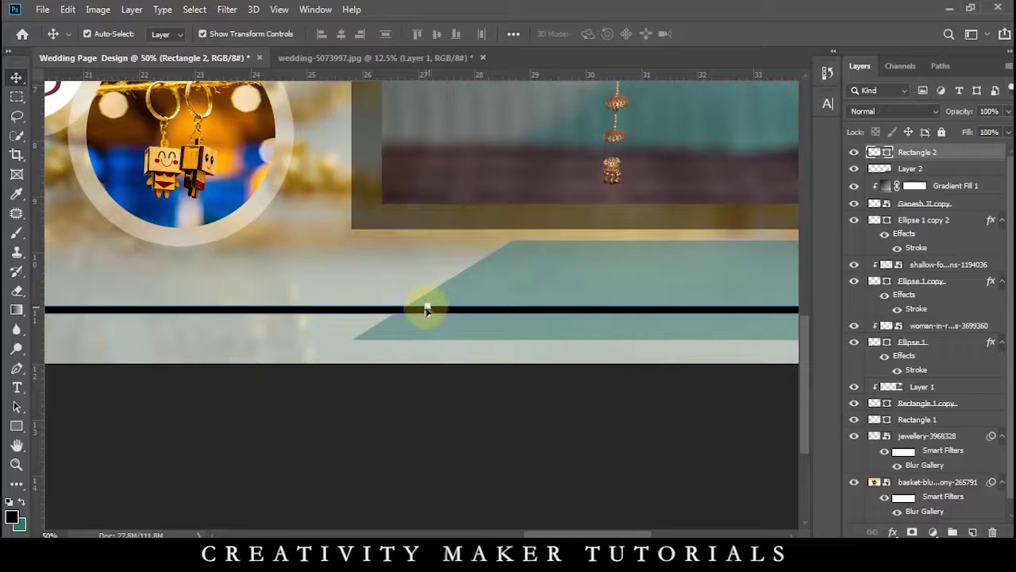
Thin the black line to 58.33% of its height, about 0.093 in, keeping its full width
key("ctrl+t")
left_click_drag(427, 308, 427, 310)
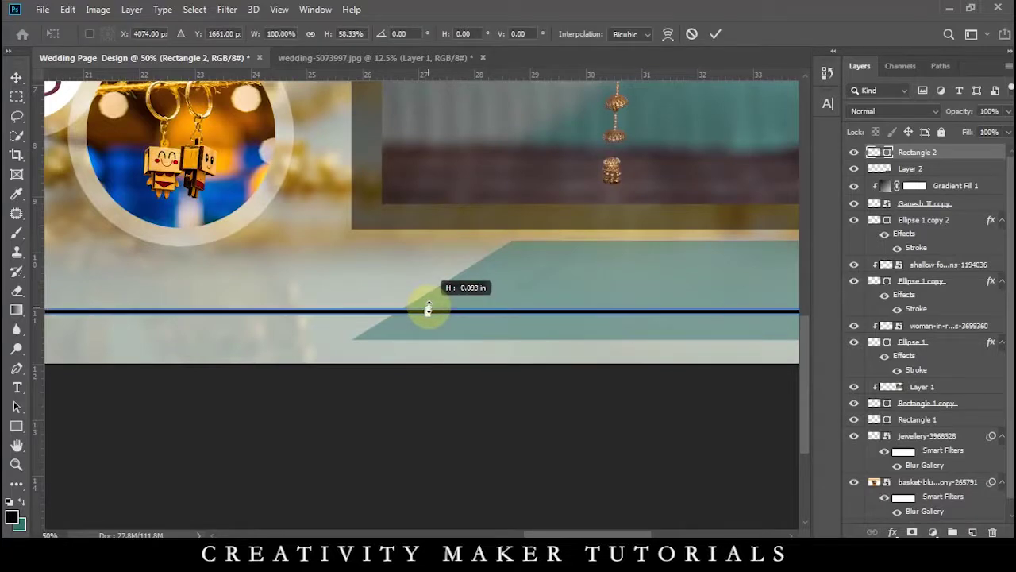
key("Return")
Move the black line straight down to just above the page's bottom edge, below the teal band, and deselect it
key("shift+Down")
key("shift+Down")
key("shift+Down")
key("shift+Down")
key("shift+Down")
key("shift+Down")
key("shift+Down")
key("shift+Down")
key("shift+Down")
key("shift+Down")
key("shift+Down")
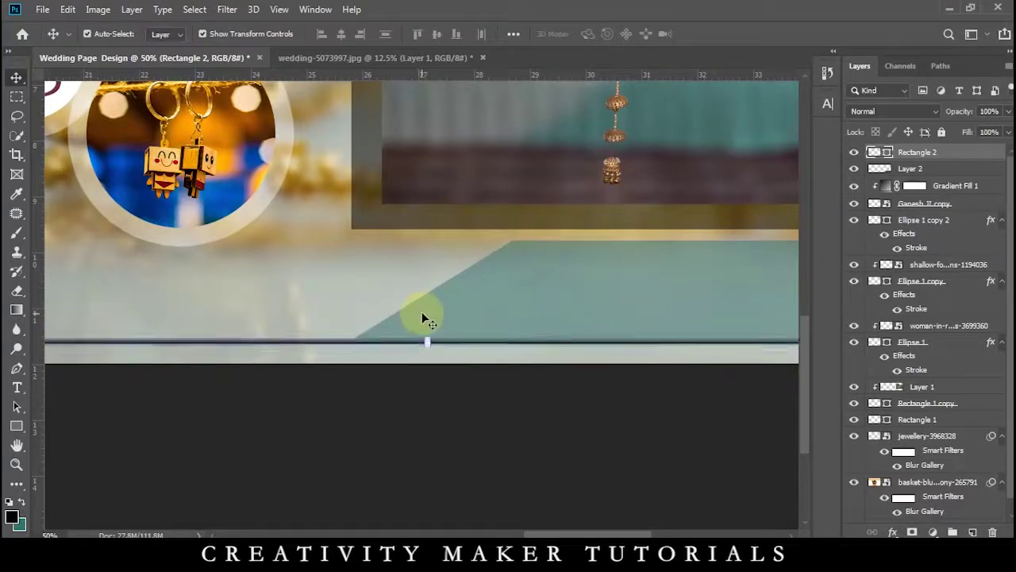
key("ctrl+minus")
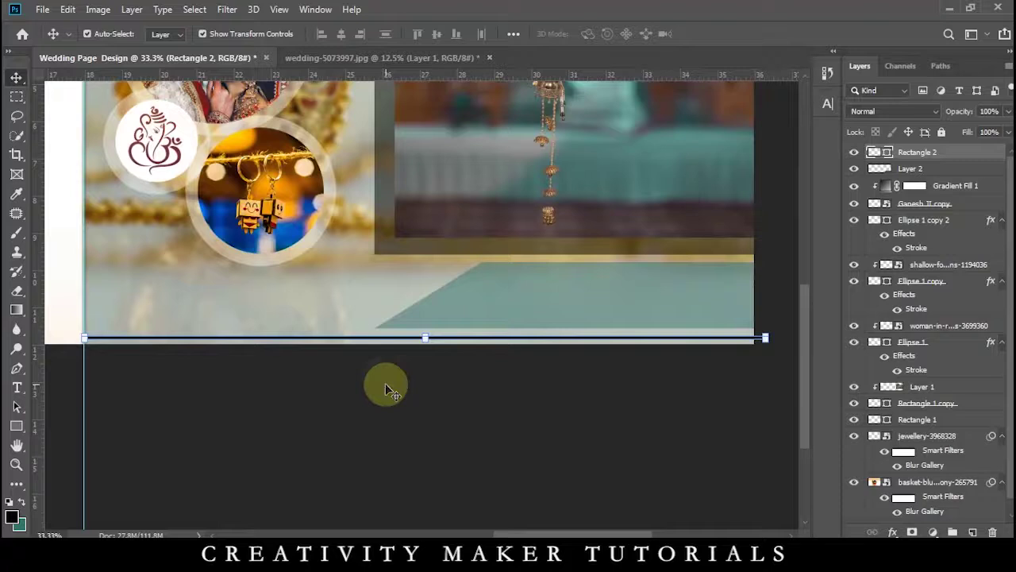
left_click(334, 366)
Draw a black circle about 78 px in diameter just above the black line
left_click(15, 425)
left_click(54, 452)
mouse_move(265, 307)
left_mouse_down()
mouse_move(322, 351)
mouse_move(285, 326)
left_mouse_up()
left_click(899, 117)
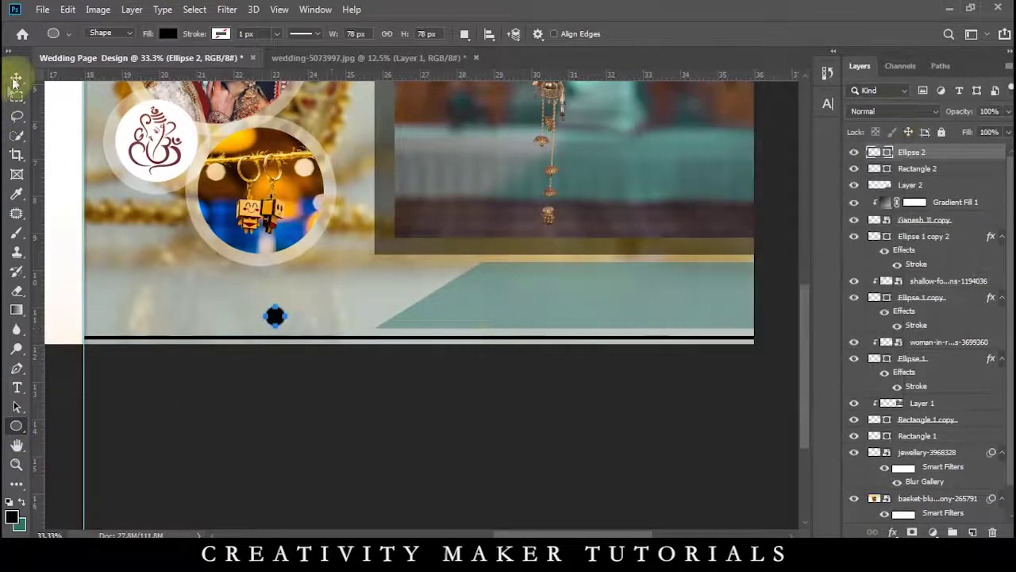
Scale down the small circle, centre it on the black line and duplicate it into a row of three evenly spaced dots
left_click(15, 77)
key("ctrl+1")
left_click_drag(319, 339, 670, 220)
left_click_drag(342, 223, 456, 267)
key("Return")
key("ctrl+0")
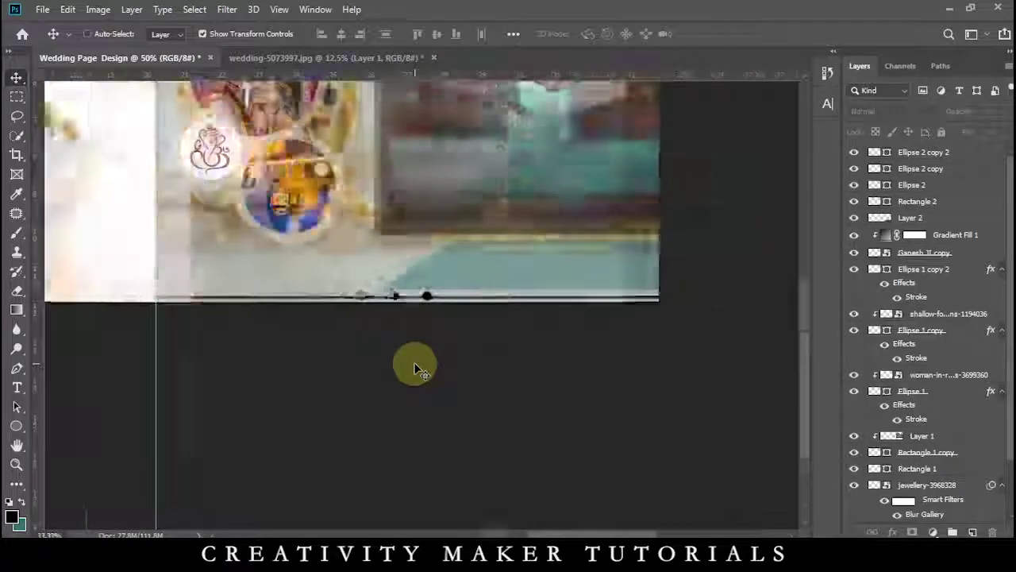
Shorten the photo frame slightly and move the hands photo with both frame rectangles down together toward the teal band
left_click(574, 232)
left_click(660, 157)
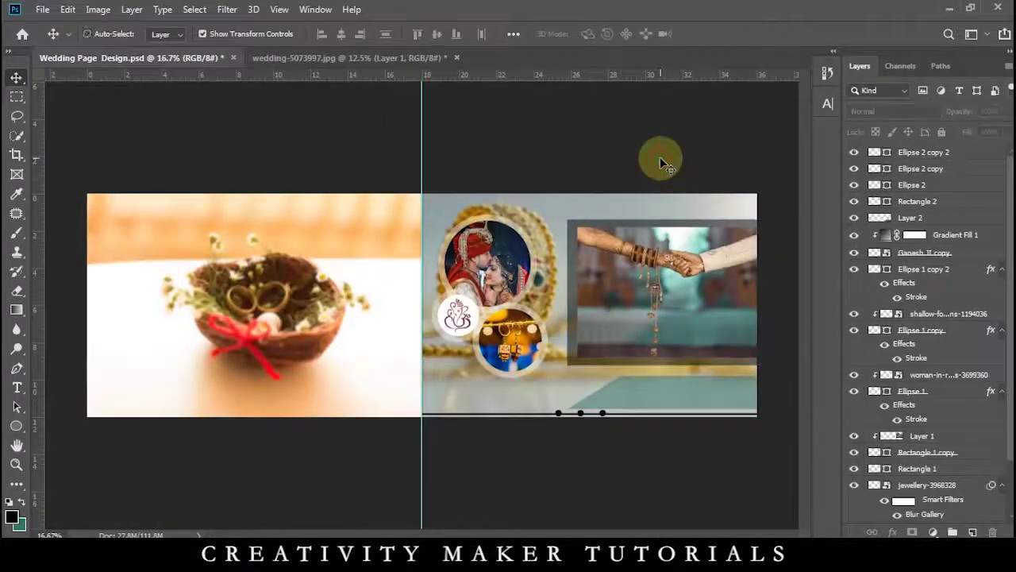
key("ctrl+plus")
left_click_drag(786, 265, 623, 277)
left_click(903, 436)
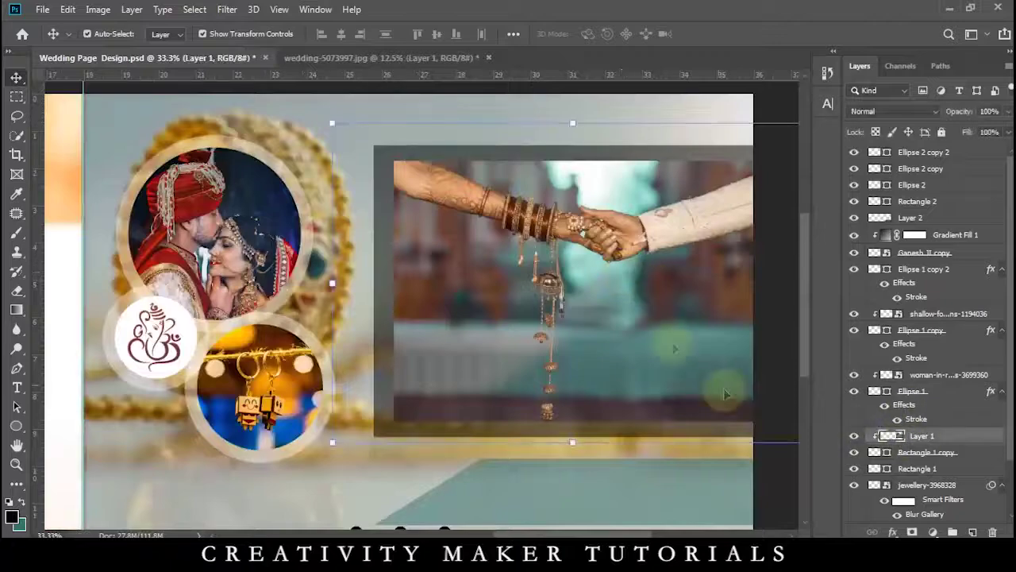
left_click(931, 470, "shift")
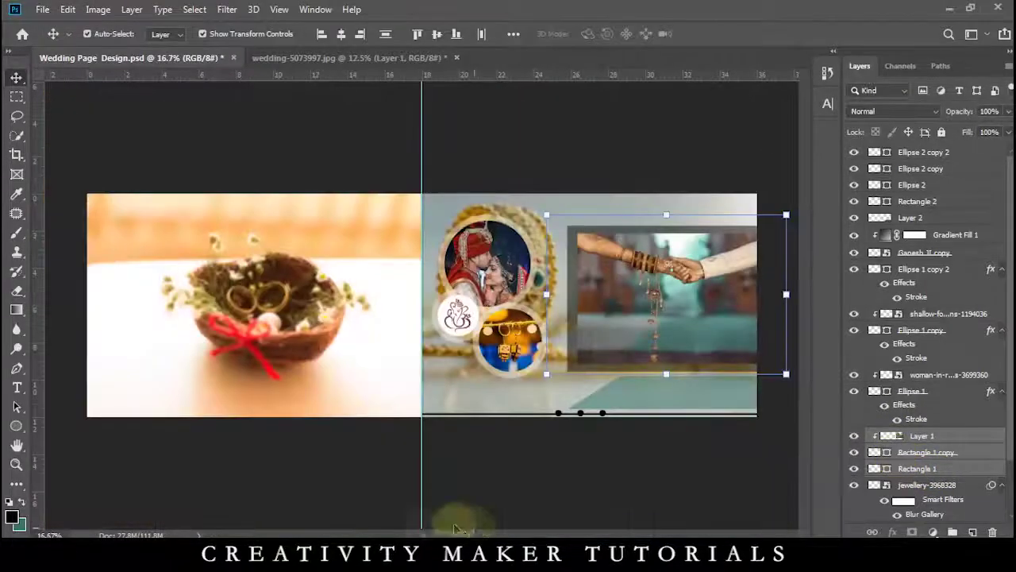
Bring the black floral swirl from the Creativity MAker folder into the album, enlarged and rotated about -68° to span the right page
left_click(390, 558)
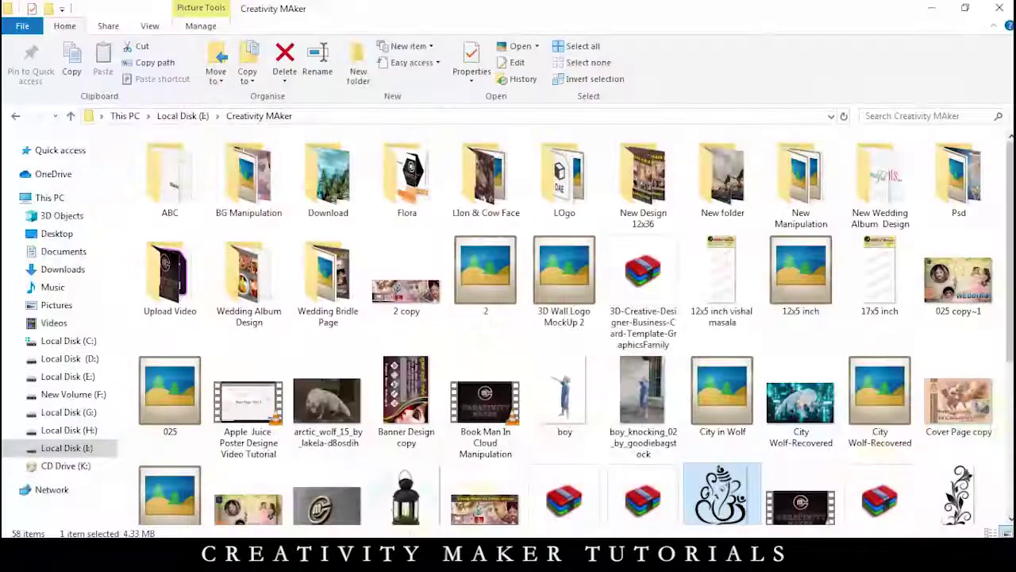
double_click(983, 475)
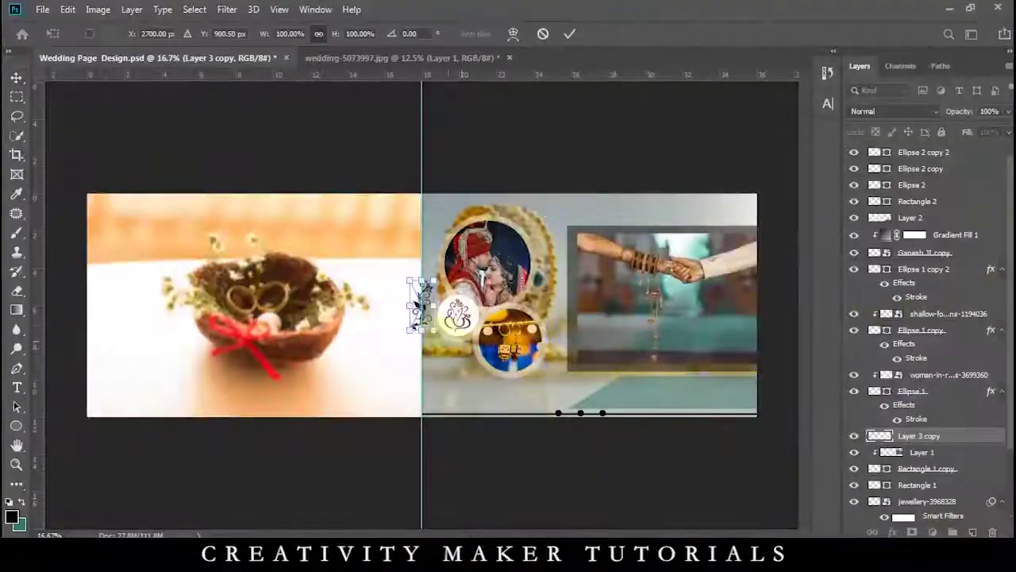
left_click_drag(437, 342, 707, 365)
left_click_drag(768, 305, 659, 322)
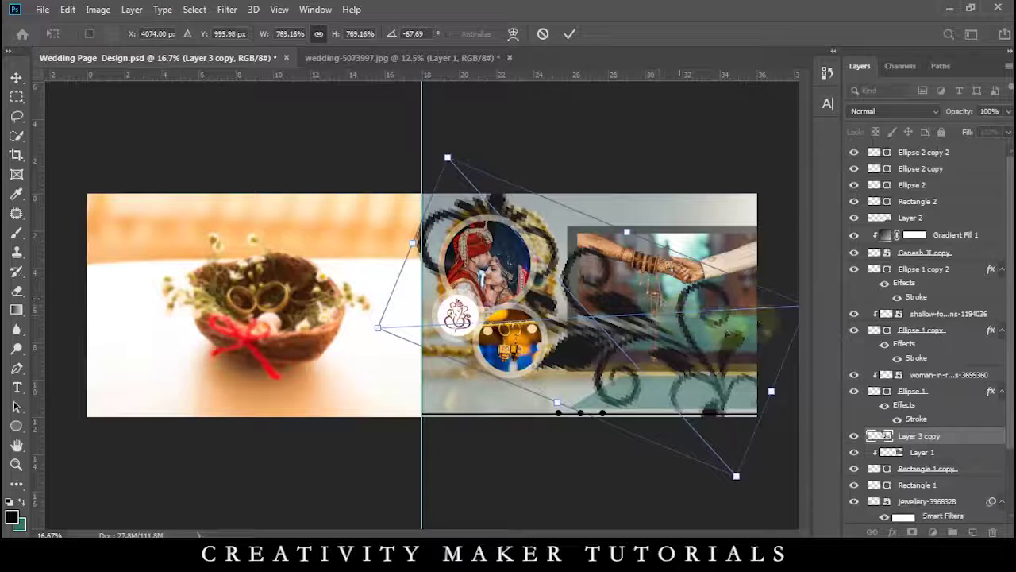
left_click_drag(731, 475, 715, 409)
key("Return")
Turn the floral swirl white with Hue/Saturation at Lightness +100
key("ctrl+u")
left_click_drag(468, 240, 540, 241)
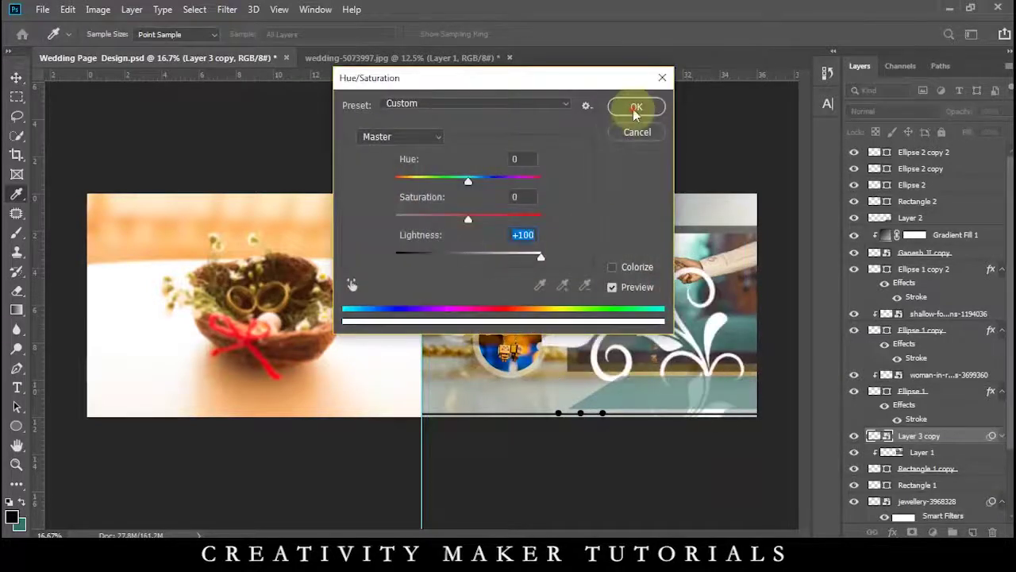
left_click(638, 106)
Send the floral swirl layer below the photo frame rectangles and set its opacity to 50%
key("ctrl+bracketleft")
key("ctrl+bracketleft")
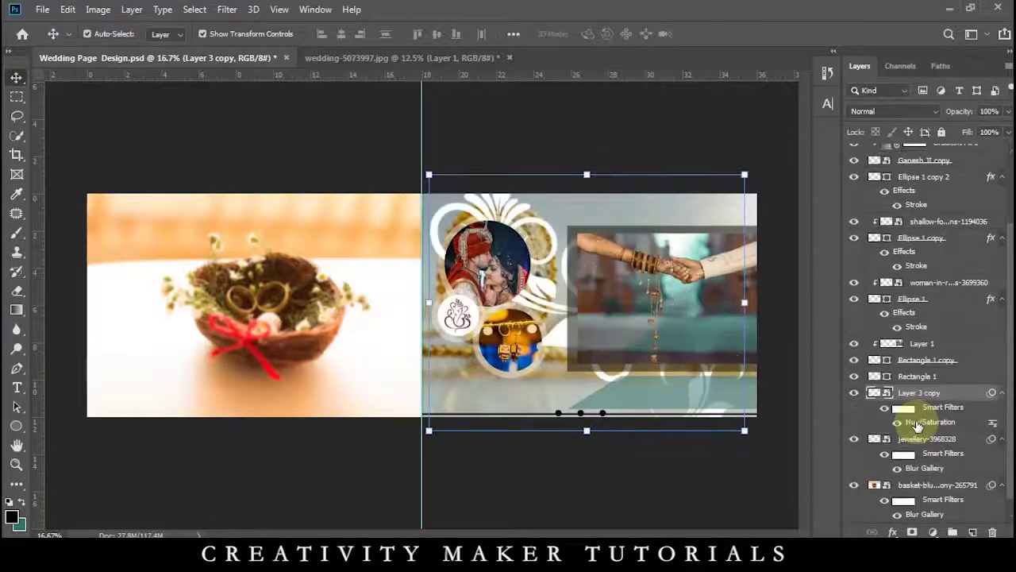
key("5")
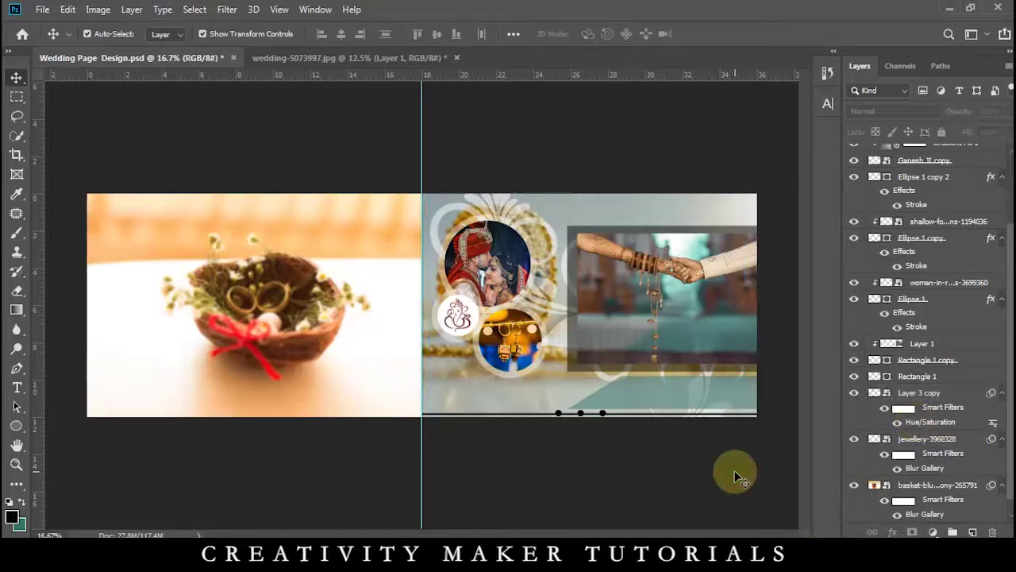
Set the teal band layer's opacity to 78%
key("ctrl+plus")
key("ctrl+plus")
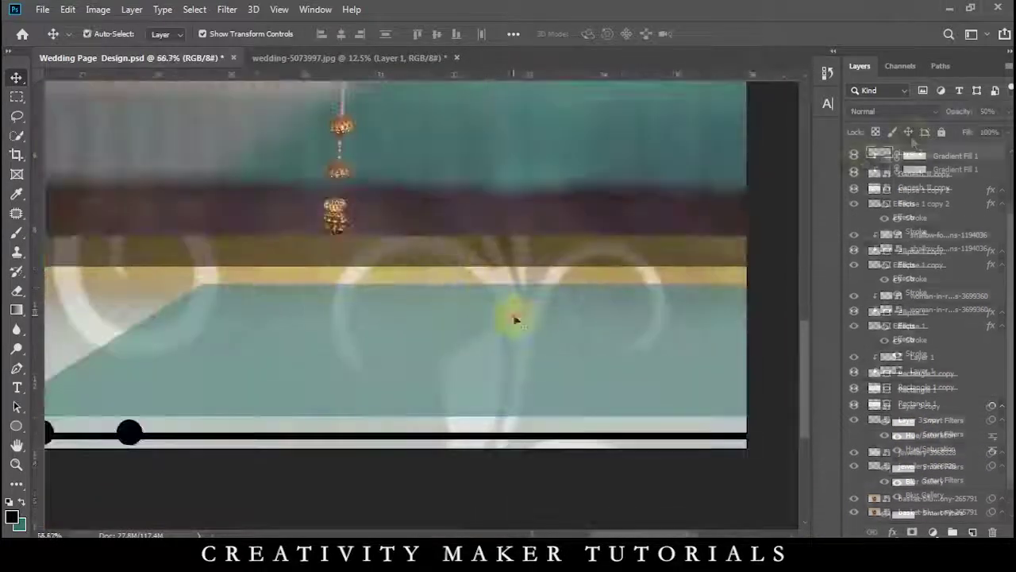
left_click_drag(937, 113, 973, 118)
Draw a black circle about 98 px in diameter near the teal band's right end and enlarge it slightly
left_click(16, 427)
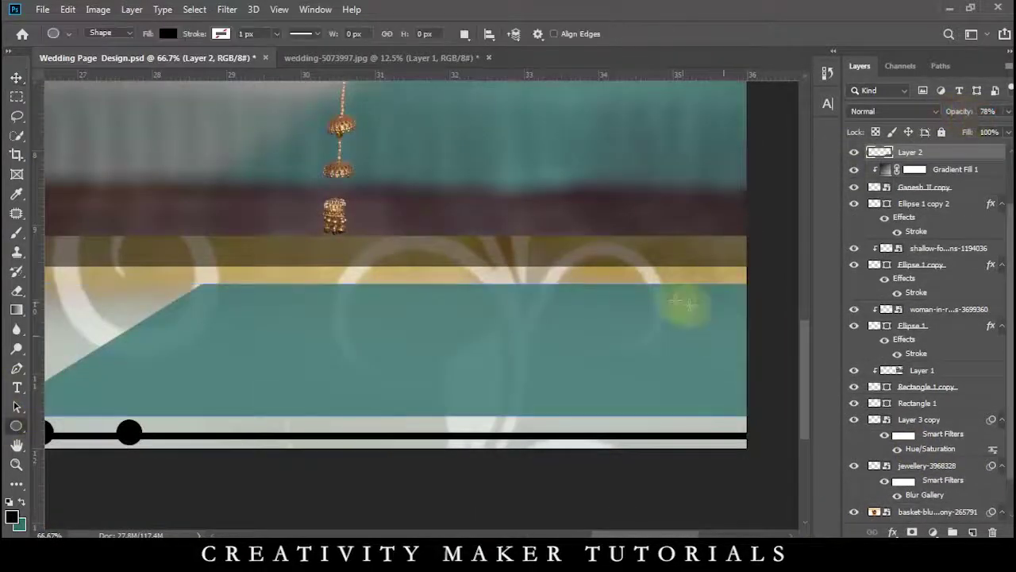
left_click_drag(676, 300, 723, 348)
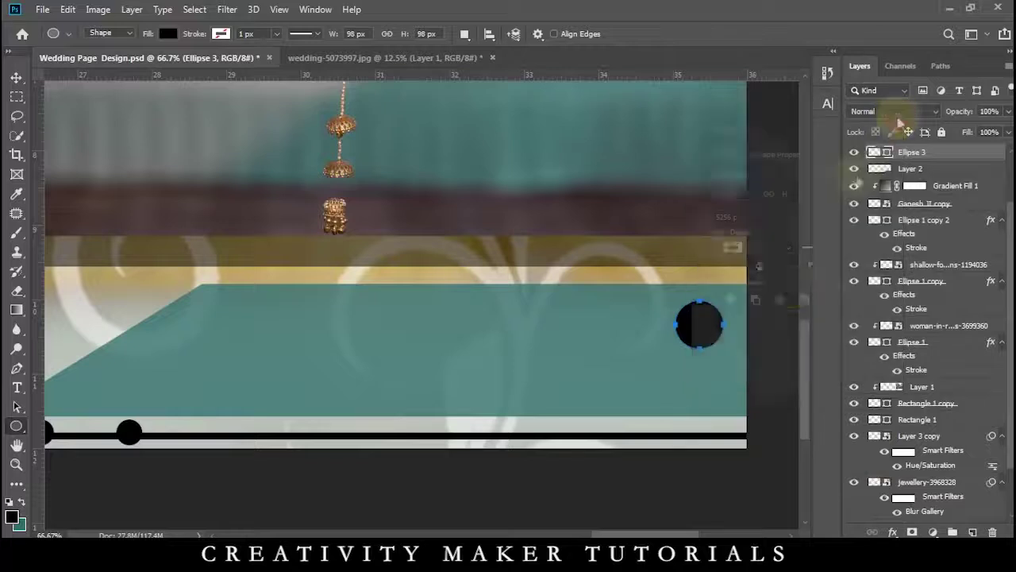
key("ctrl+plus")
key("ctrl+plus")
key("ctrl+plus")
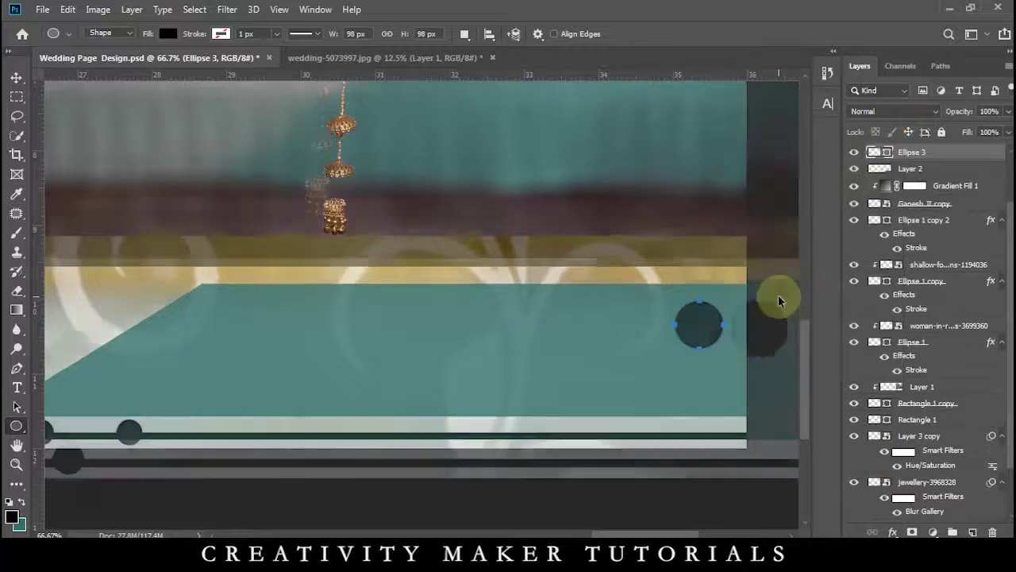
left_click_drag(642, 372, 313, 349)
left_click_drag(474, 357, 184, 182)
key("v")
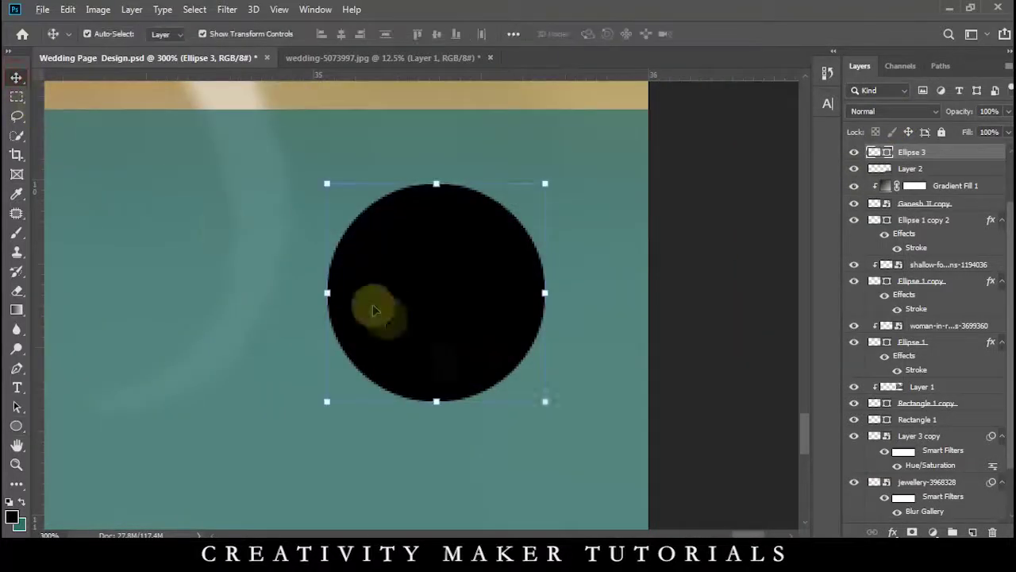
left_click_drag(545, 402, 592, 445)
Duplicate the black circle horizontally to its left so the two circles partly overlap
key("ctrl+minus")
key("ctrl+minus")
left_click_drag(429, 317, 365, 318)
Set the opacity of both overlapping circles to 50% and deselect them
left_click(936, 169, "shift")
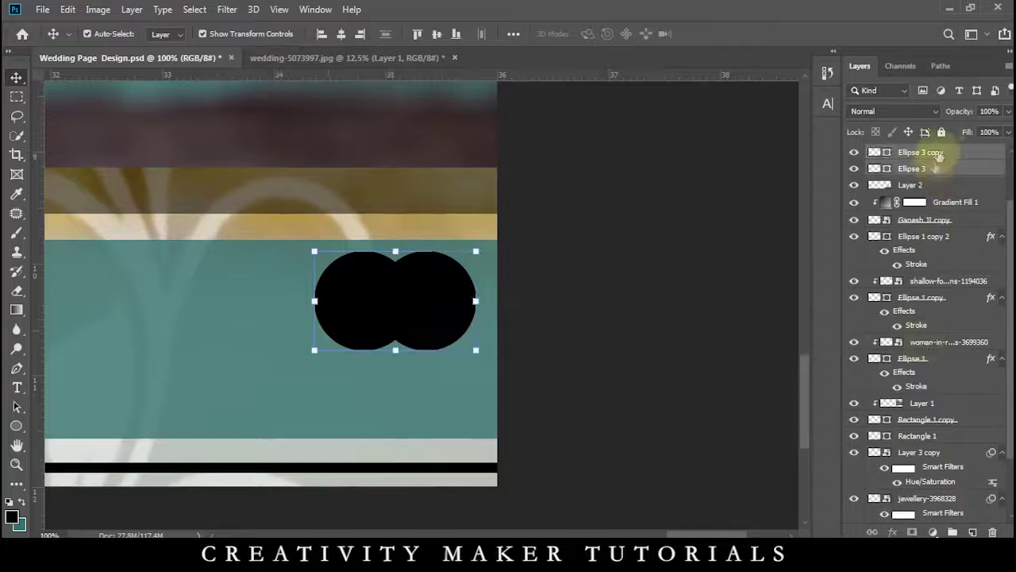
type("50")
left_click(722, 229)
left_click(621, 326)
left_click(357, 301)
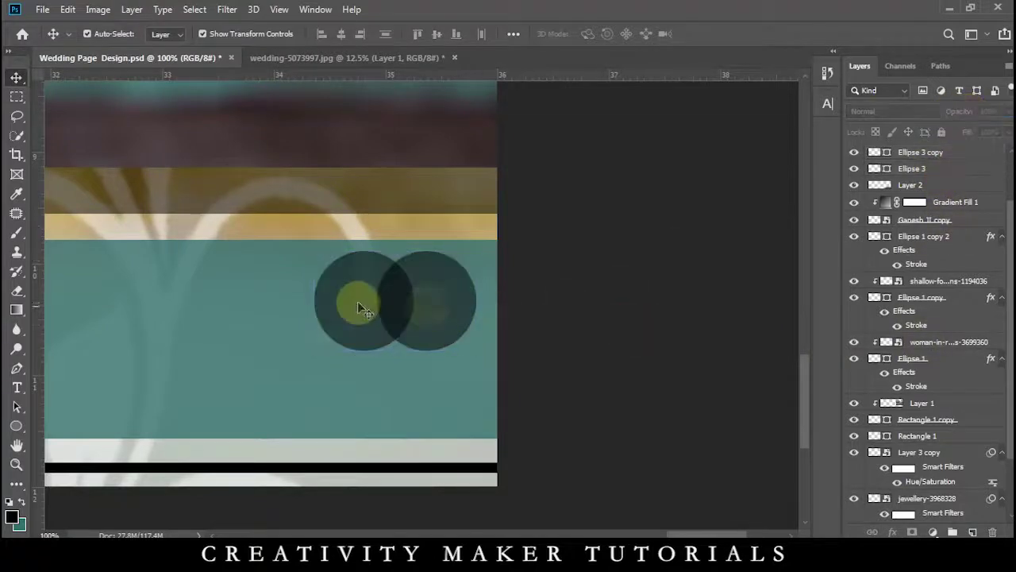
Shrink the left copy of the two overlapping circles slightly and change its fill to white
left_click_drag(412, 352, 400, 353)
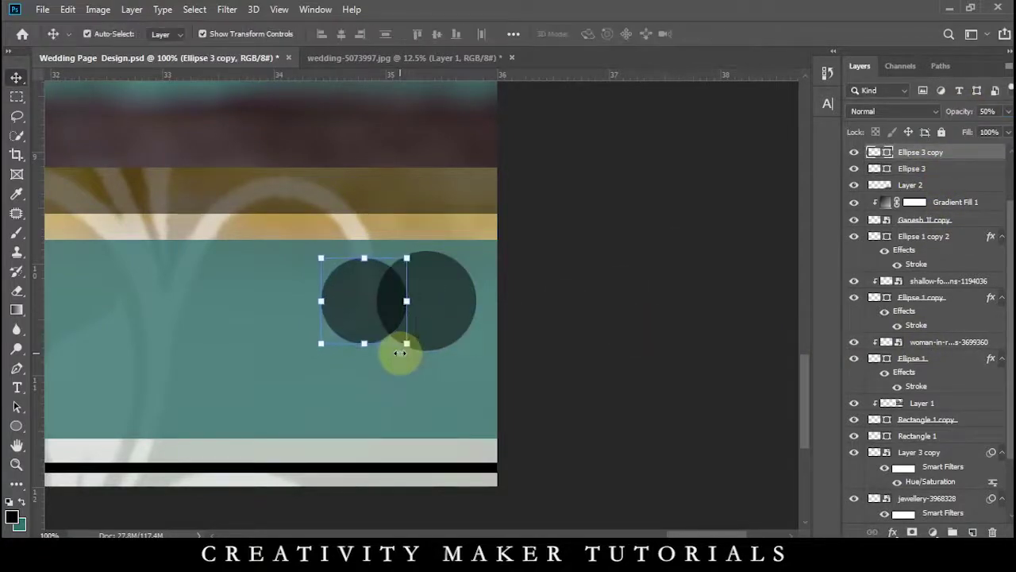
double_click(878, 159)
key("Escape")
double_click(876, 152)
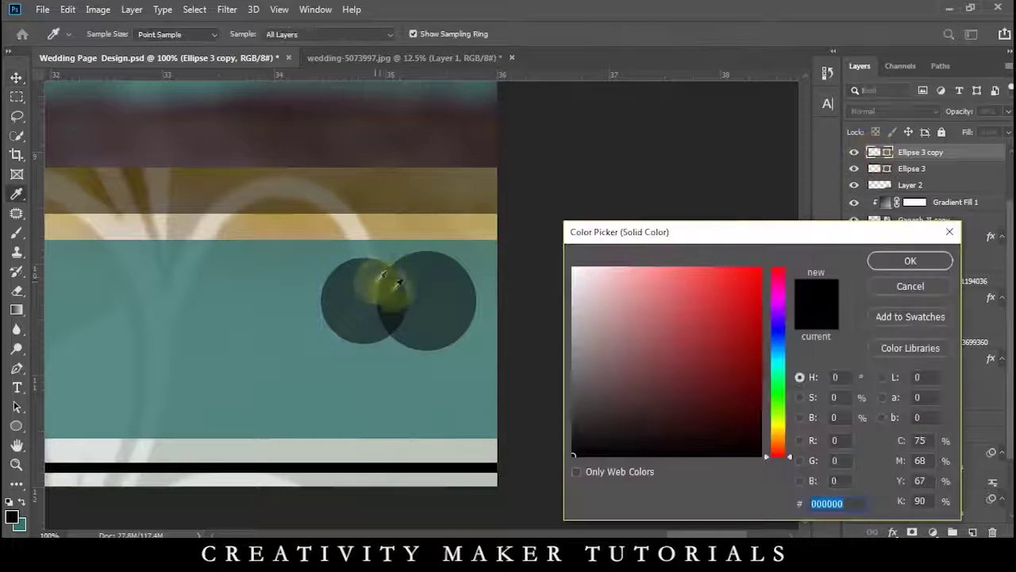
left_click_drag(612, 326, 540, 197)
left_click(911, 260)
Duplicate the white circle to its left twice in a row, making each copy smaller than the one before
left_click_drag(382, 297, 324, 298)
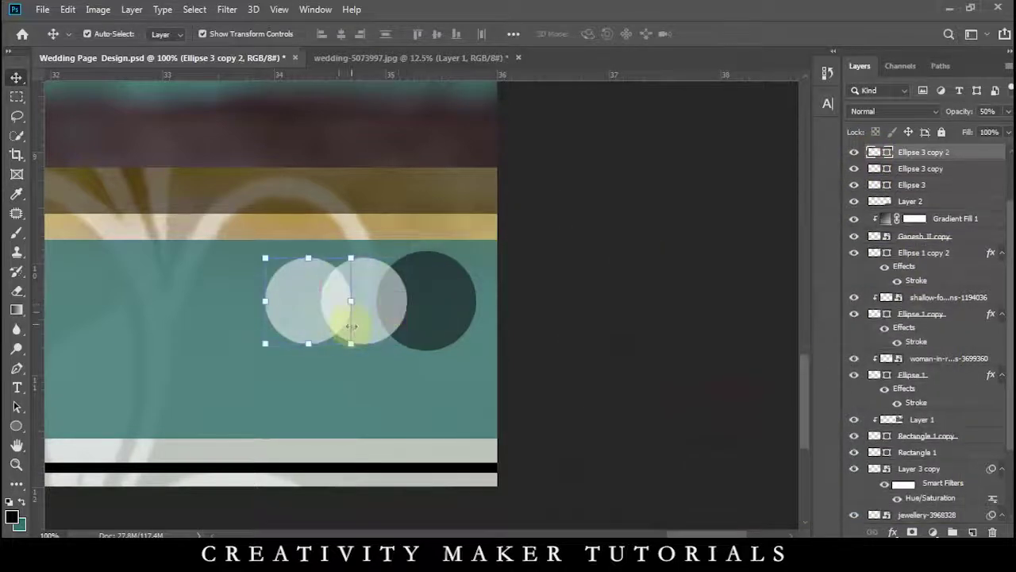
left_click_drag(351, 343, 347, 342)
key("Return")
left_click_drag(320, 306, 266, 303)
left_click_drag(290, 339, 273, 331)
key("Return")
Change the fill of the third circle, between the two white ones, to black
left_click(308, 309)
double_click(874, 169)
left_click_drag(698, 404, 657, 488)
left_click(911, 261)
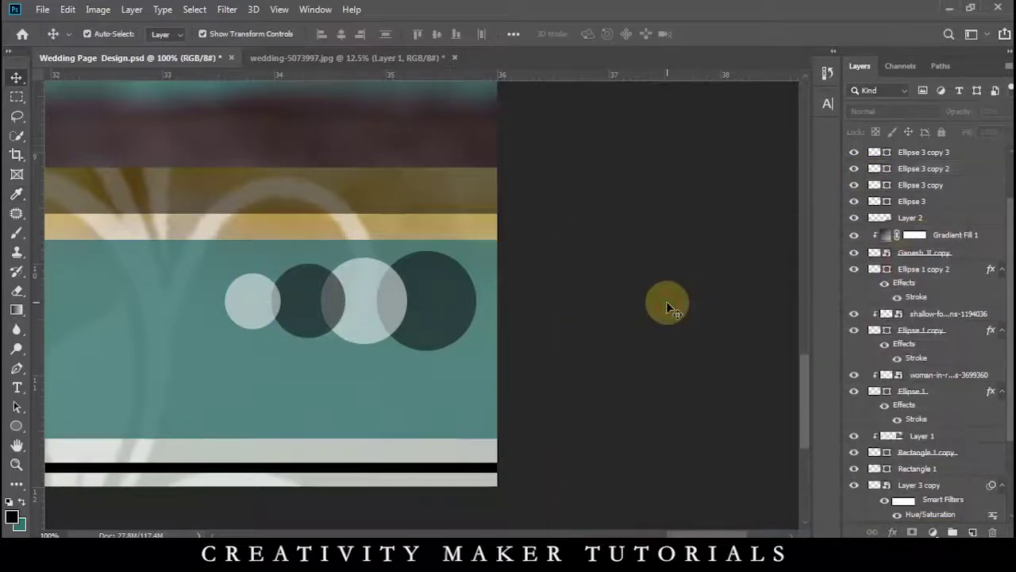
Shift the largest black circle outward to the right and the two smallest circles to the left so the four circles barely touch
left_click(461, 299)
key("shift+Right")
key("shift+Right")
key("shift+Right")
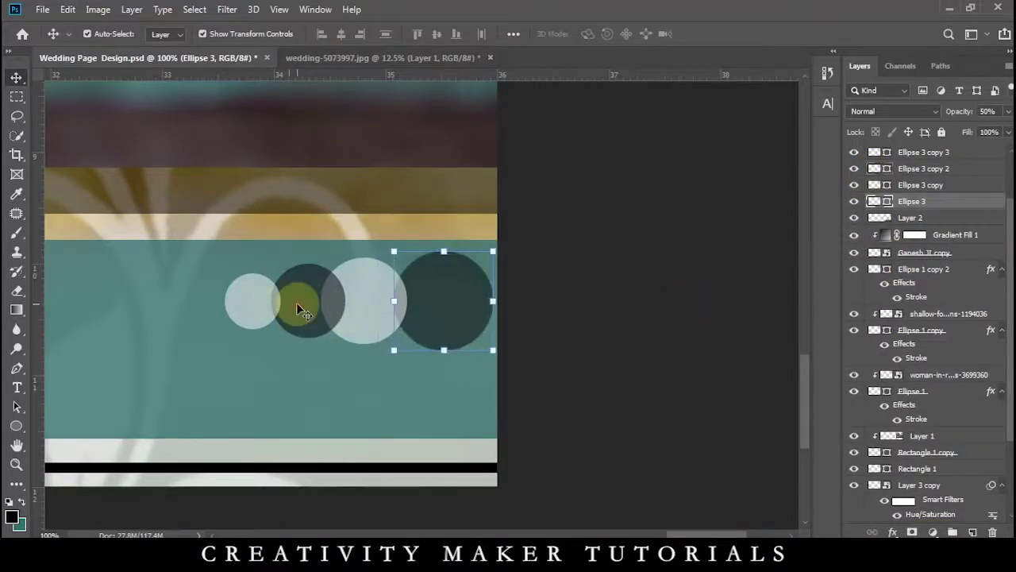
left_click(296, 305)
key("shift+Left")
key("shift+Left")
left_click(239, 304)
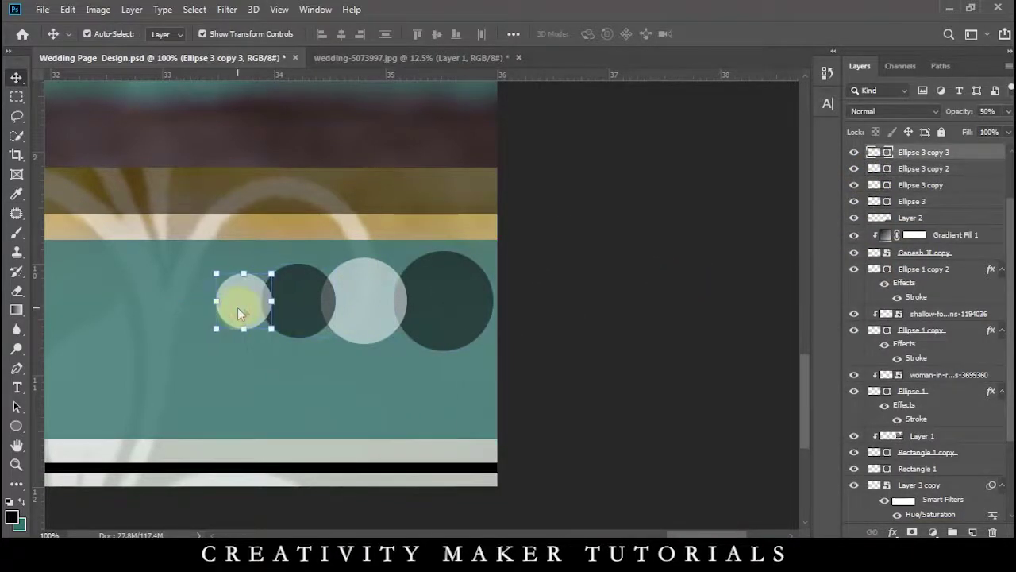
left_click(542, 349)
Add the two-line text "A day without you is like a day without Sunshine...." on the teal band
key("ctrl+minus")
key("ctrl+minus")
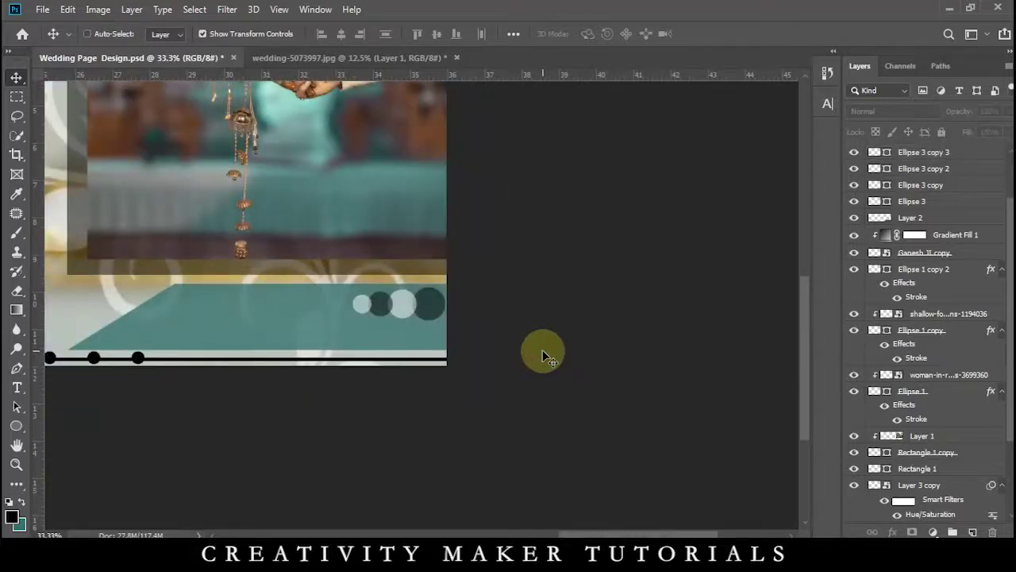
left_click(17, 387)
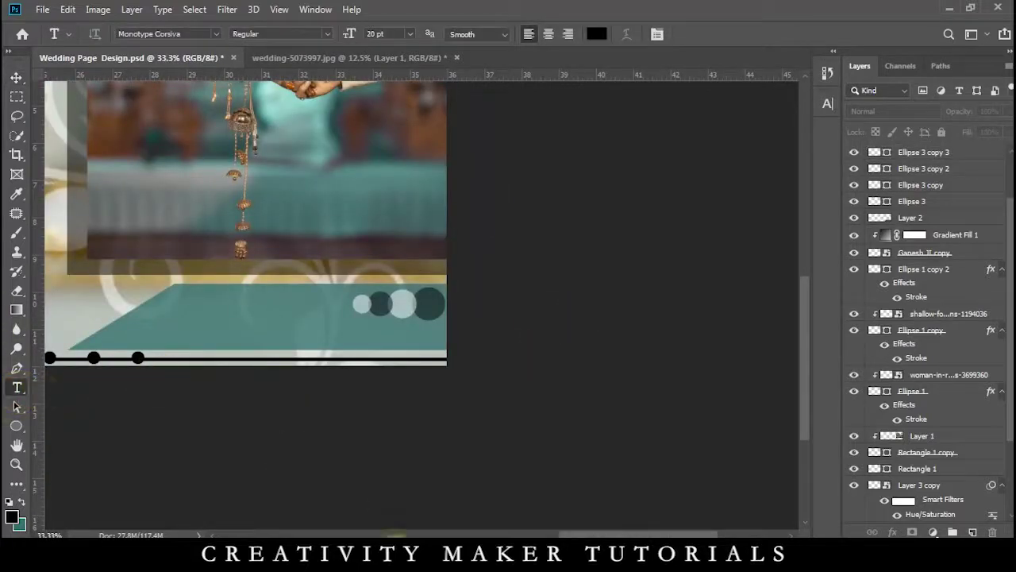
left_click(195, 324)
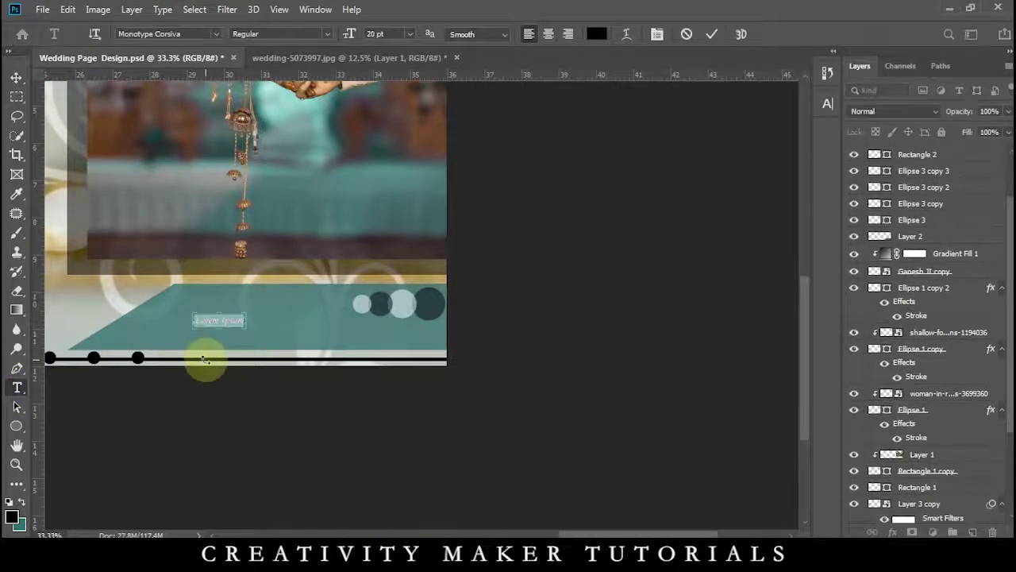
left_click(16, 82)
Set the whole quote text's leading to 24 pt and its font to Monotype Corsiva
key("ctrl+plus")
key("ctrl+plus")
key("ctrl+plus")
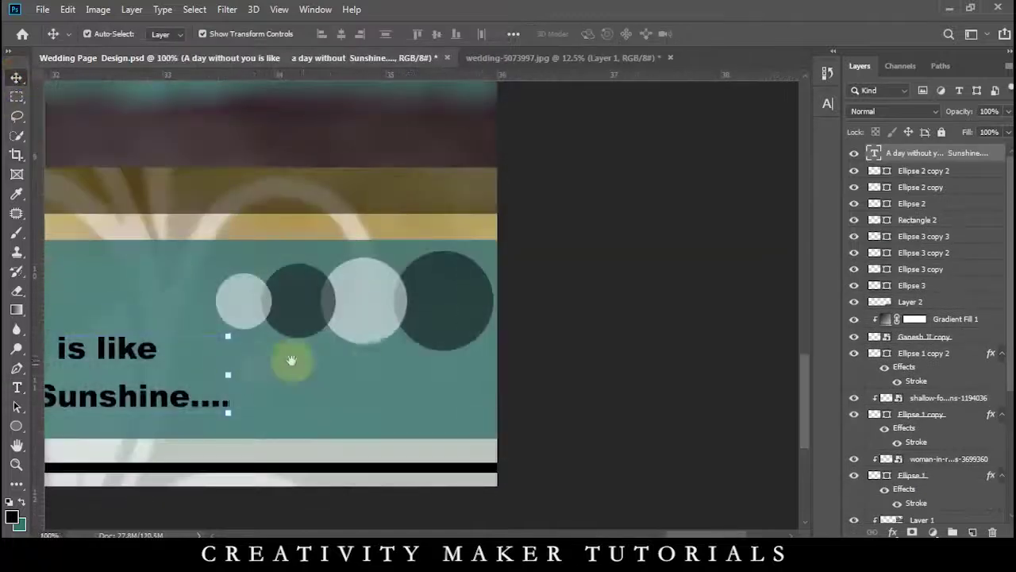
scroll(291, 358, "left", 5)
double_click(530, 359)
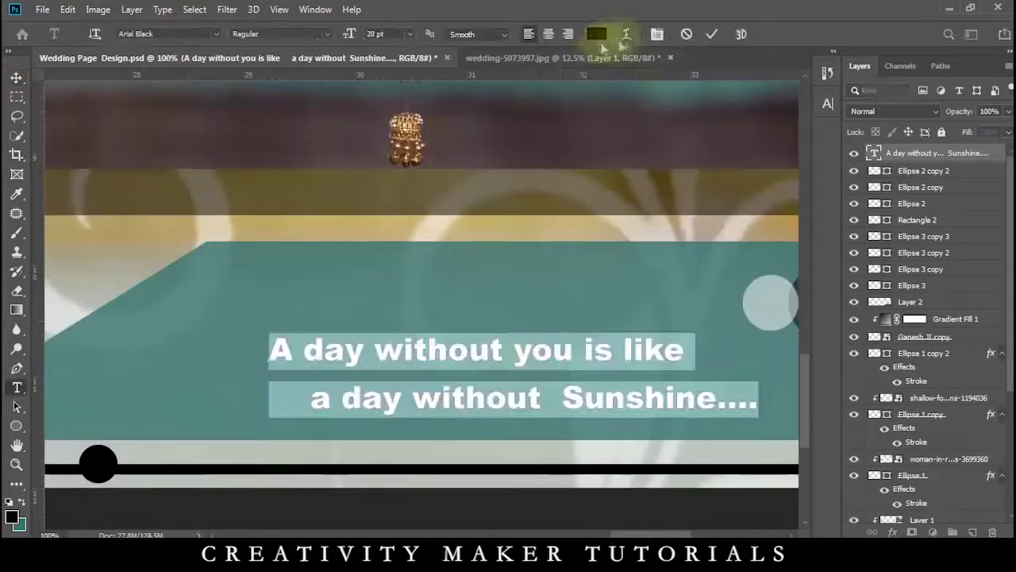
left_click(656, 33)
left_click_drag(745, 142, 742, 142)
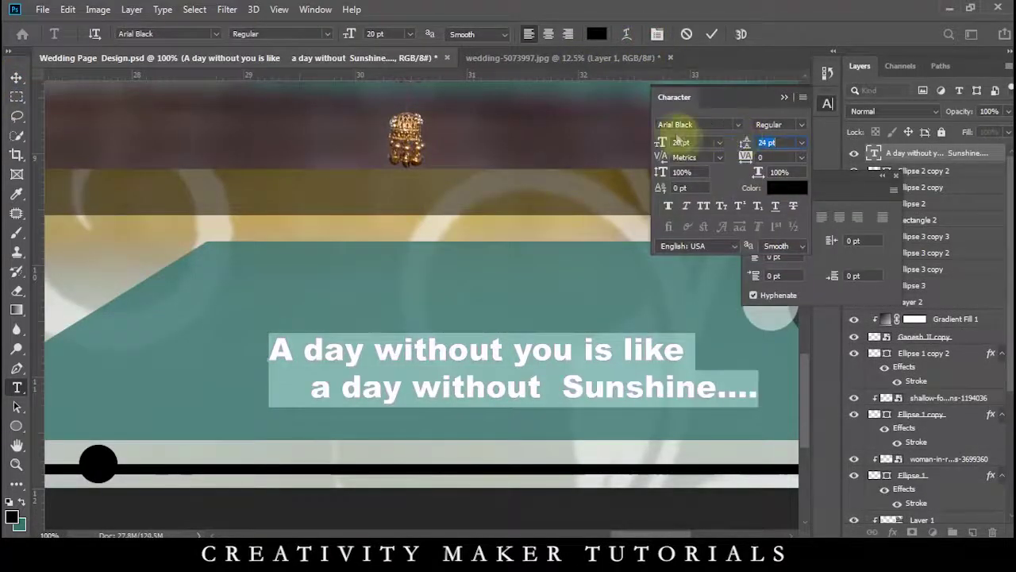
left_click(738, 125)
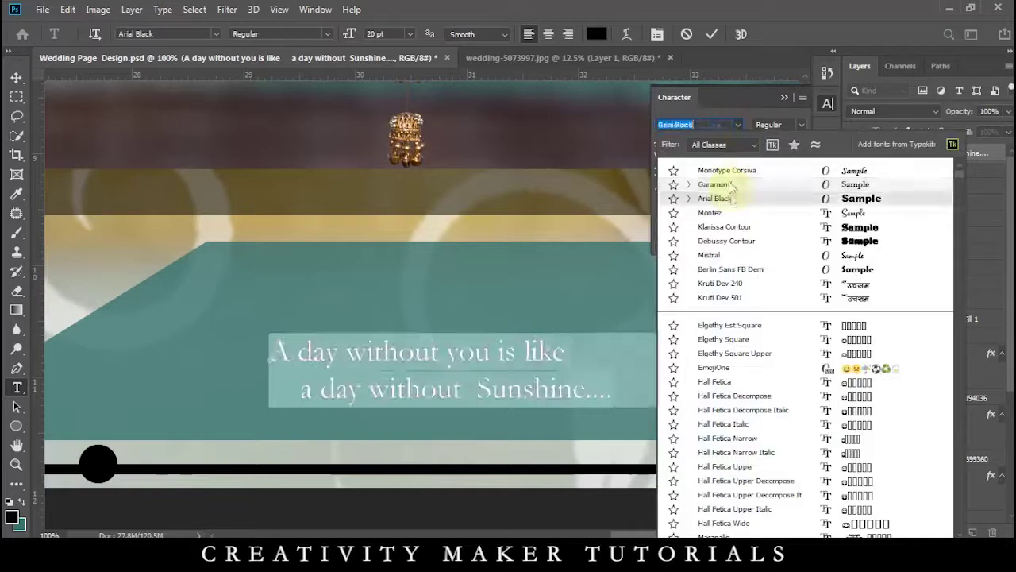
left_click(726, 170)
Set the quote's size to 30 pt and its leading to 33 pt, and reposition it in the lower part of the teal band
left_click_drag(698, 143, 617, 134)
type("30")
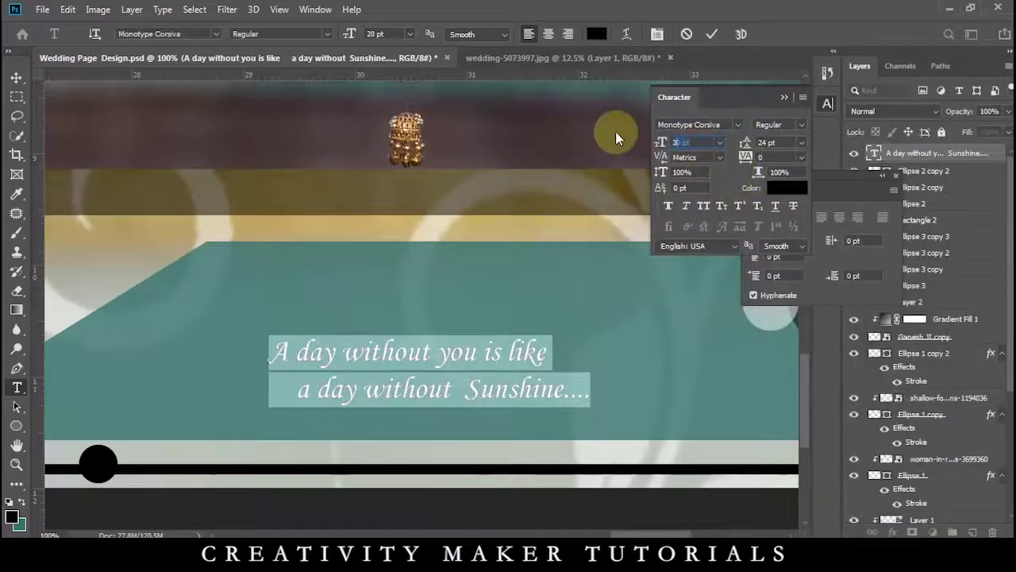
key("Return")
left_click_drag(741, 145, 766, 127)
left_click(16, 77)
key("ctrl+minus")
key("ctrl+minus")
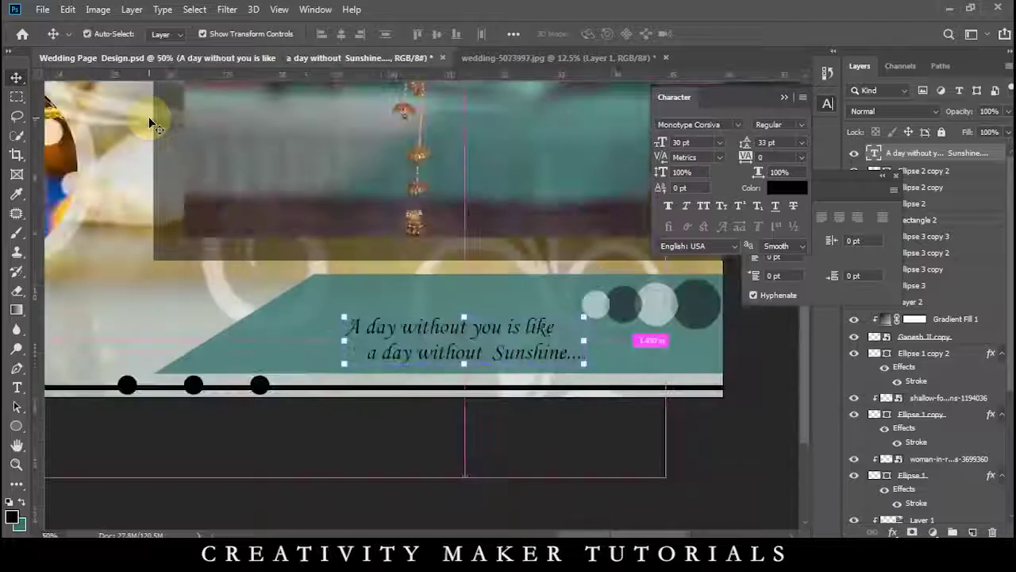
Add the heading "LOVE STORY" above the quote in Garamond with a tracking of 540
left_click(16, 387)
left_click(316, 300)
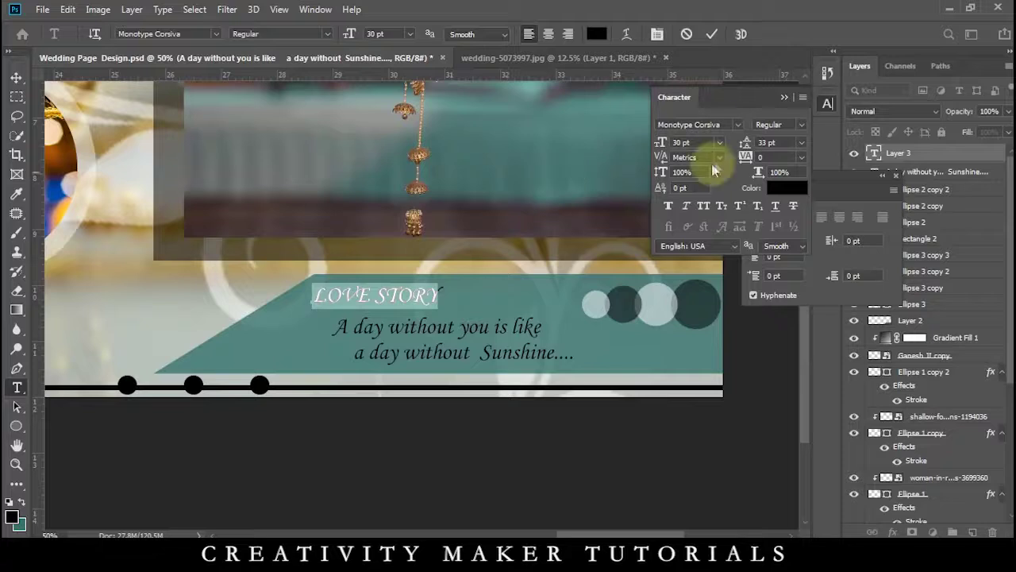
left_click(736, 126)
left_click(728, 176)
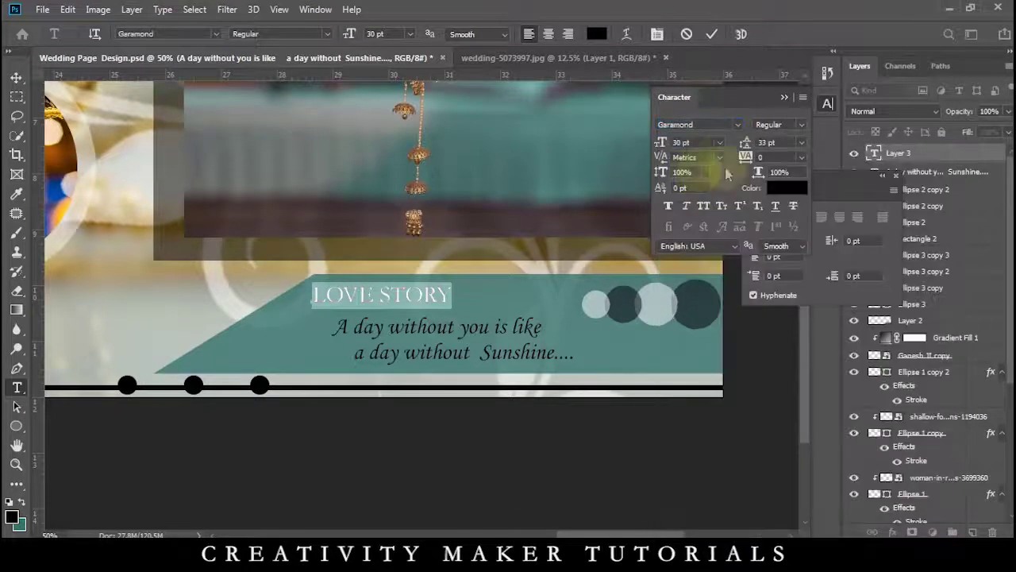
left_click_drag(750, 158, 769, 159)
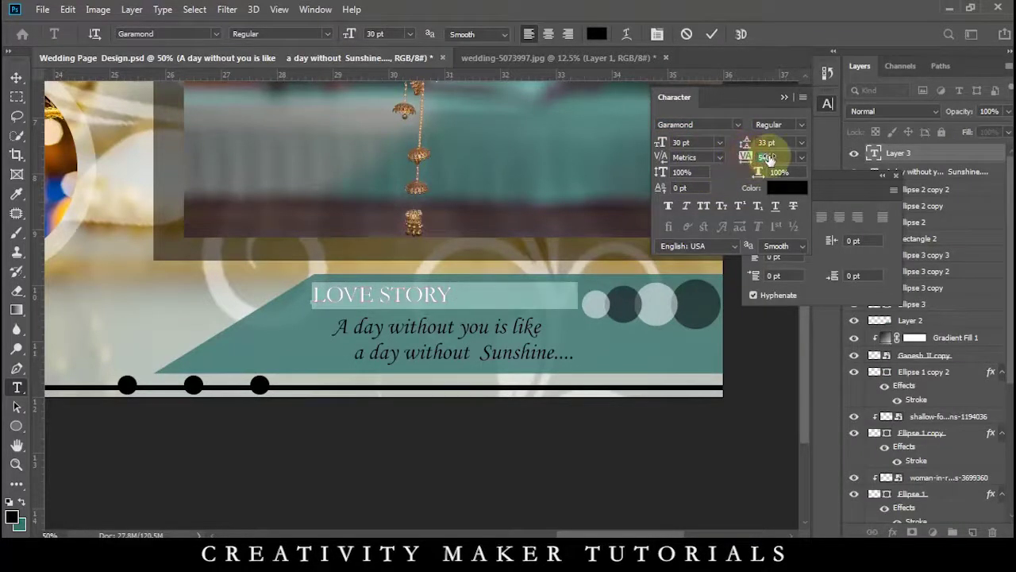
left_click(15, 77)
Set the LOVE STORY heading's size to 40 pt and its tracking to 300
key("ctrl+plus")
key("ctrl+plus")
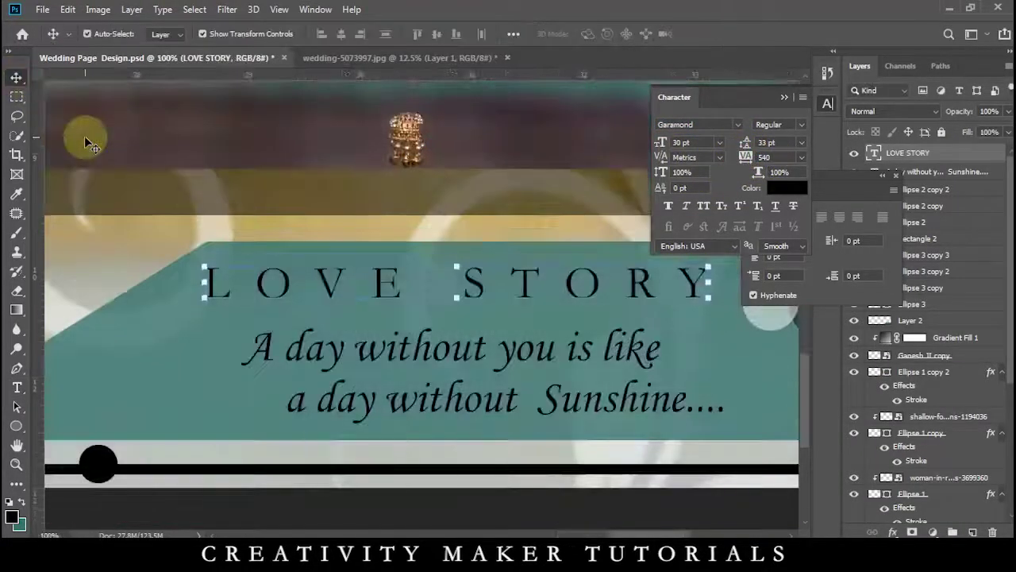
left_click(692, 143)
type("40")
key("Return")
key("ctrl+minus")
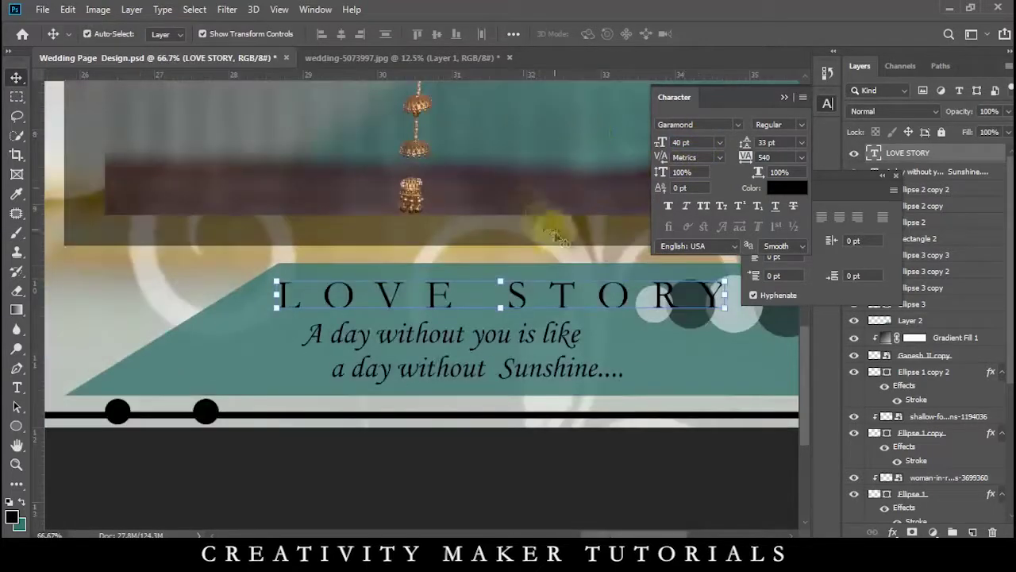
left_click_drag(744, 161, 738, 161)
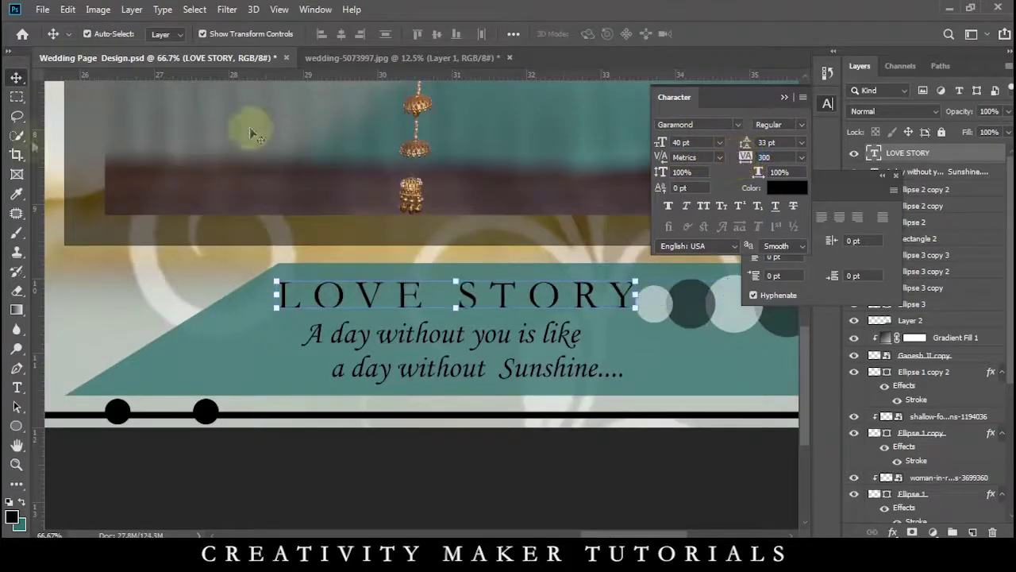
Move the LOVE STORY heading and the quote down together within the teal band and close the character settings
left_click(458, 339, "shift")
key("shift+Down")
key("shift+Down")
left_click_drag(445, 332, 294, 344)
left_click(785, 97)
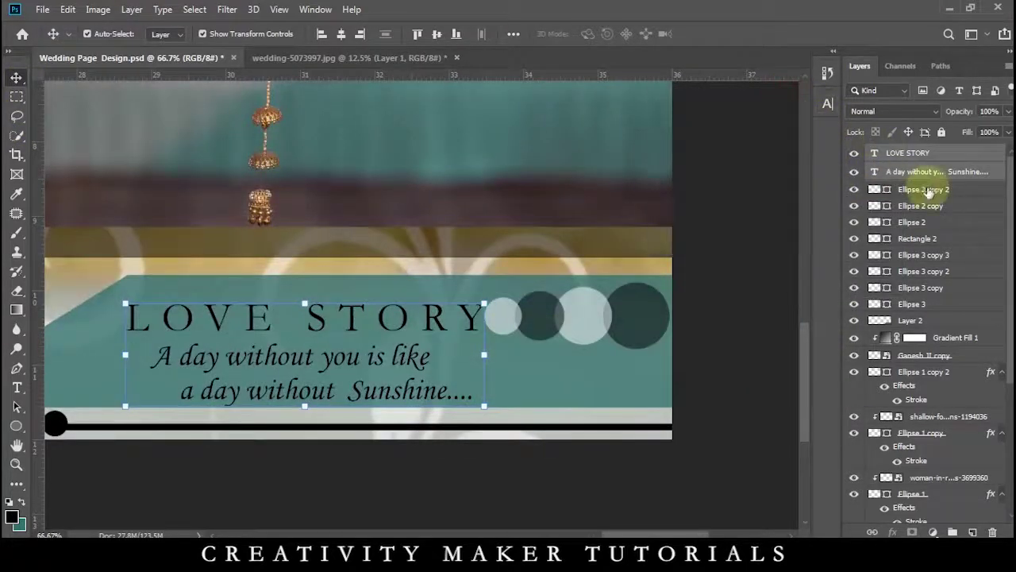
Set all layers from Ellipse 3 up to LOVE STORY to 83% opacity, move them up slightly and deselect them
left_click(921, 288)
left_click(911, 320)
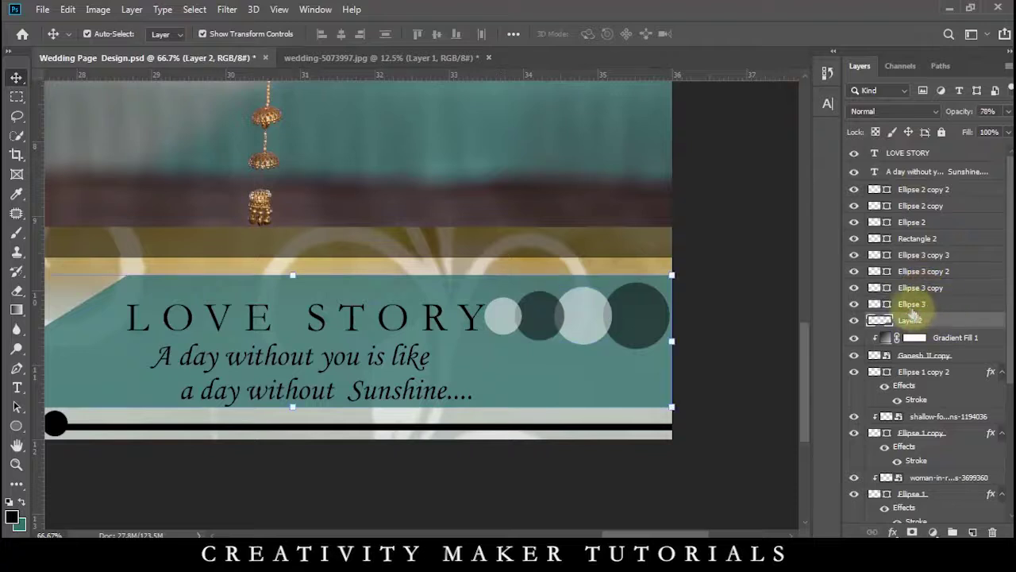
left_click(911, 304)
left_click(910, 154, "shift")
key("1")
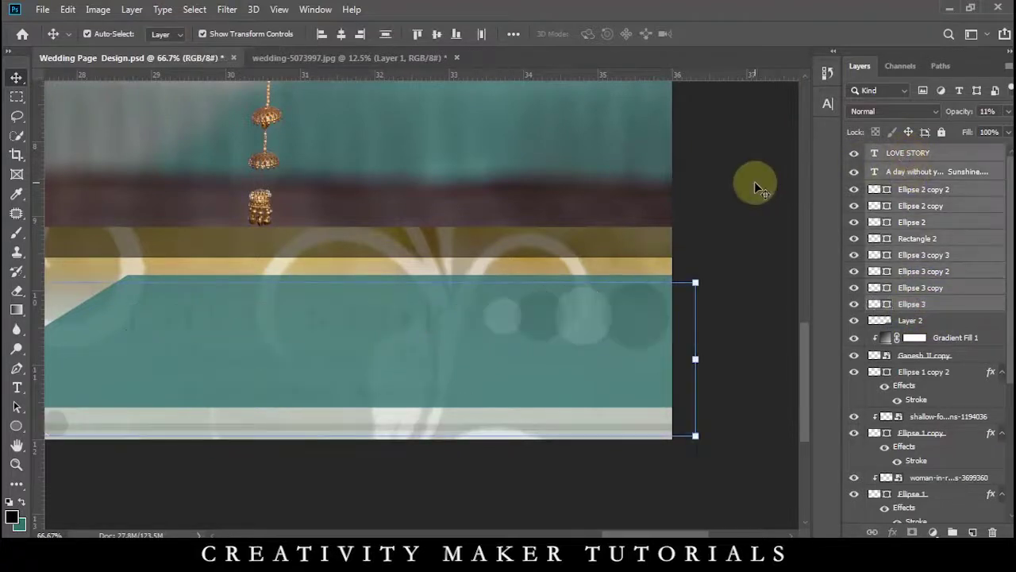
left_click_drag(965, 112, 1010, 112)
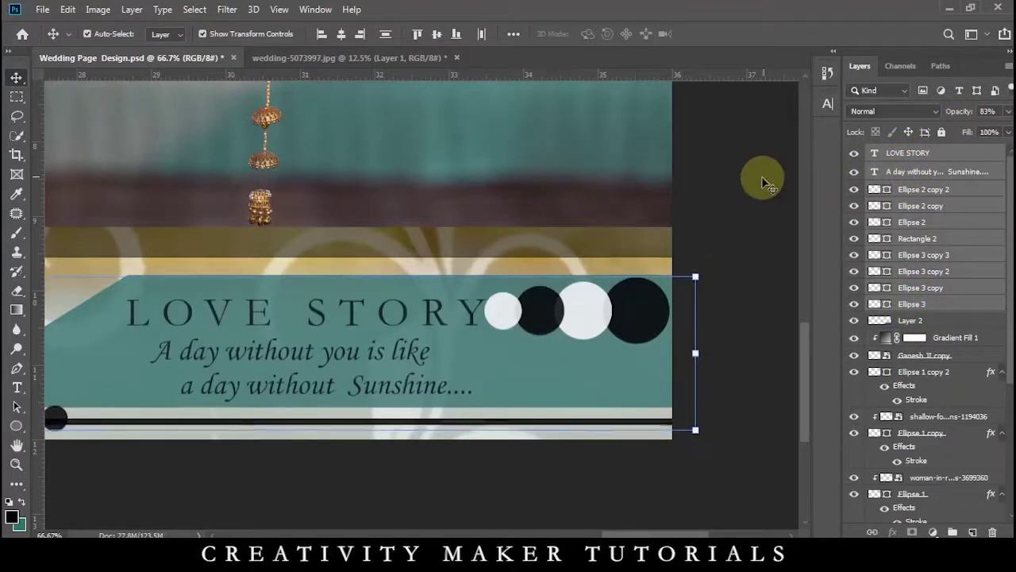
left_click(728, 272)
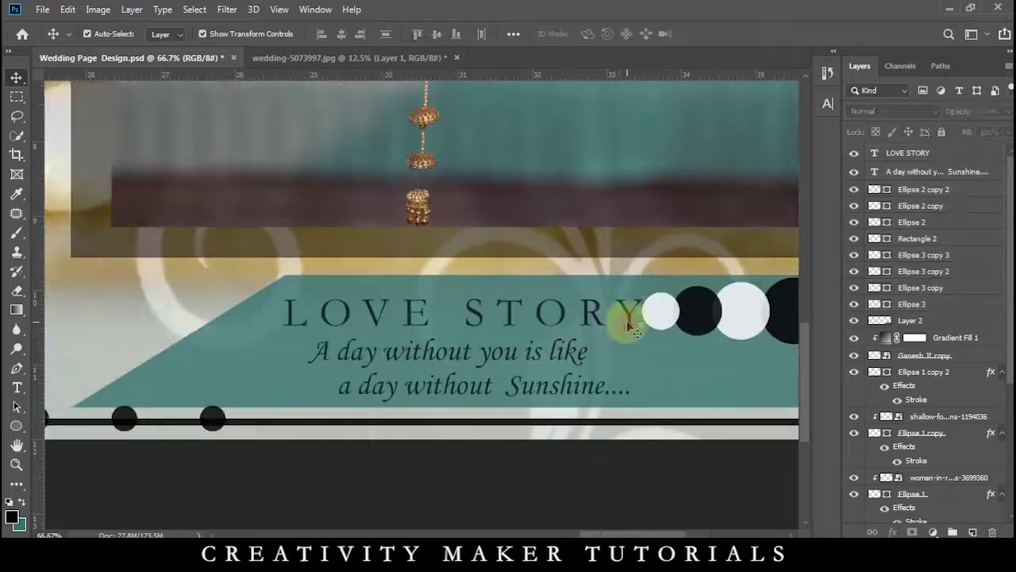
Move the LOVE STORY heading slightly left and lower the three small black dots onto the centre of the horizontal line
left_click(600, 324)
left_click(212, 417)
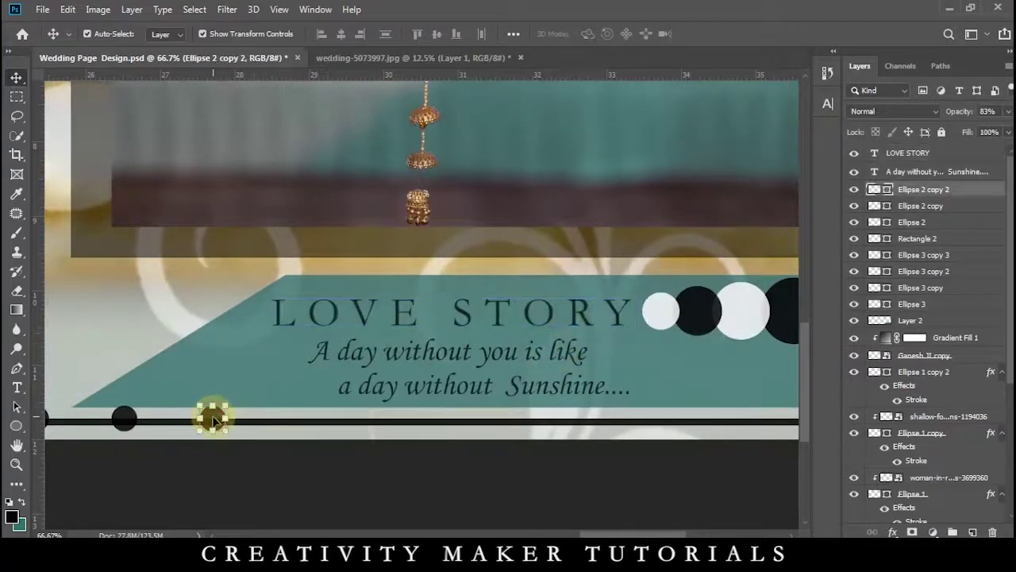
left_click_drag(212, 417, 488, 405)
left_click(910, 225, "shift")
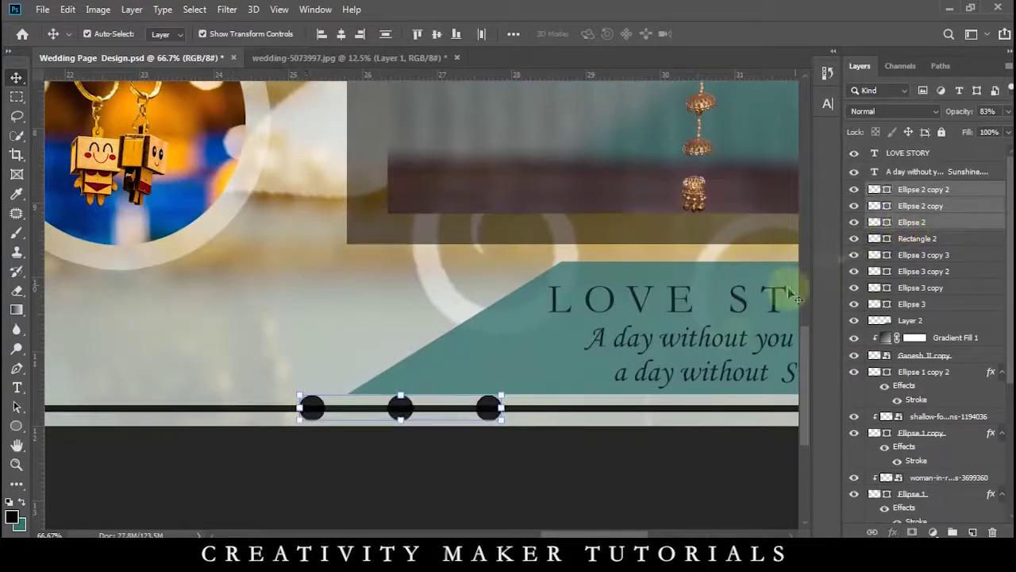
key("ctrl+minus")
key("ctrl+minus")
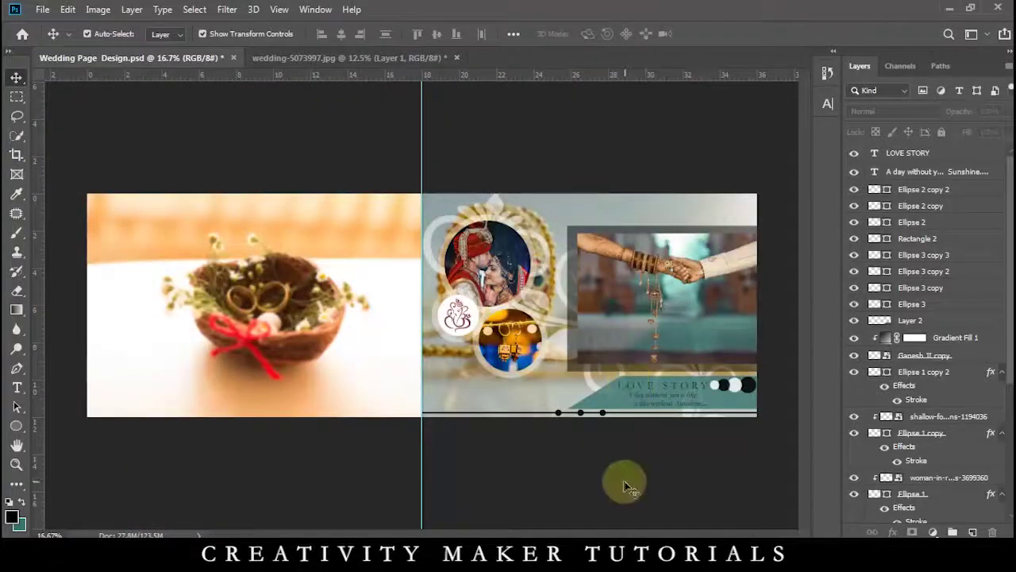
Draw a black rounded rectangle of 564 × 1338 px on the left page, ending at the centre guide
right_click(16, 425)
left_click(87, 438)
left_click_drag(352, 228, 422, 393)
Unlink the rounded rectangle's corner radii and set both left corners to 250 px
left_click(767, 300)
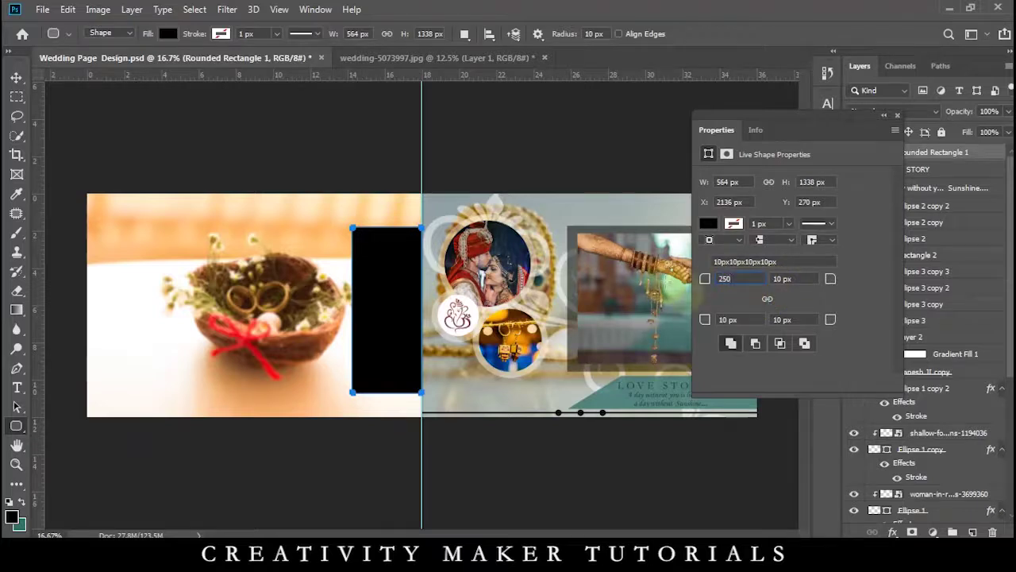
type("250")
left_click(747, 320)
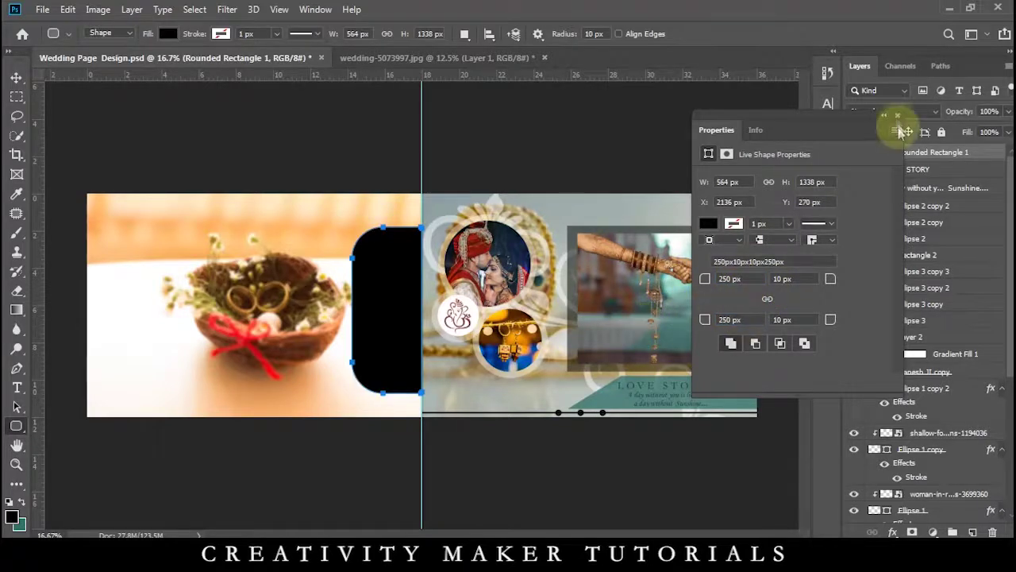
left_click(898, 115)
Enlarge the rounded rectangle slightly and place it just left of the centre guide
left_click(16, 77)
left_click_drag(352, 302, 342, 308)
left_click_drag(422, 411, 397, 342)
Duplicate the rounded rectangle and scale the copy down to about 91.5% inside the original
key("ctrl+j")
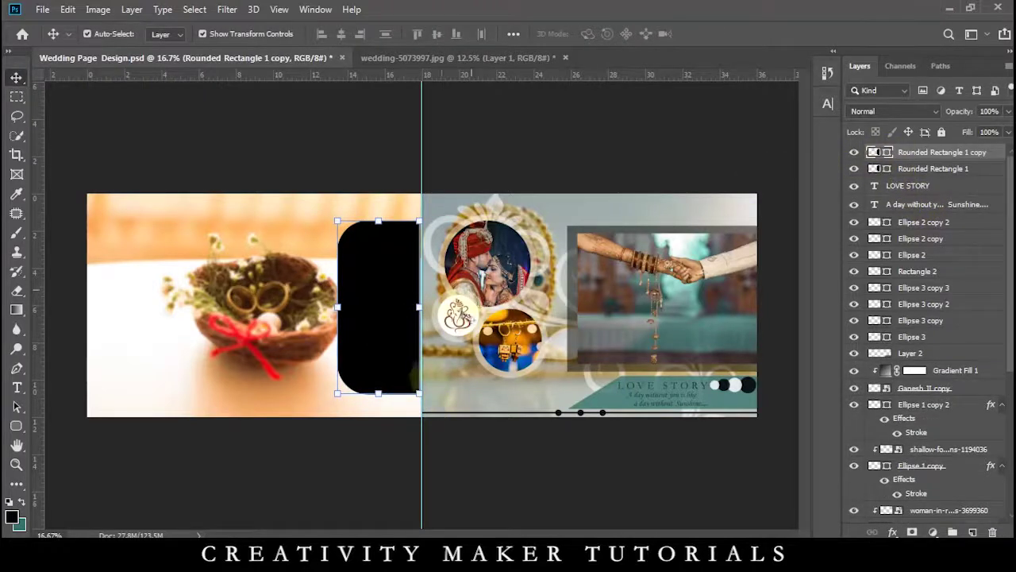
left_click_drag(412, 392, 417, 389)
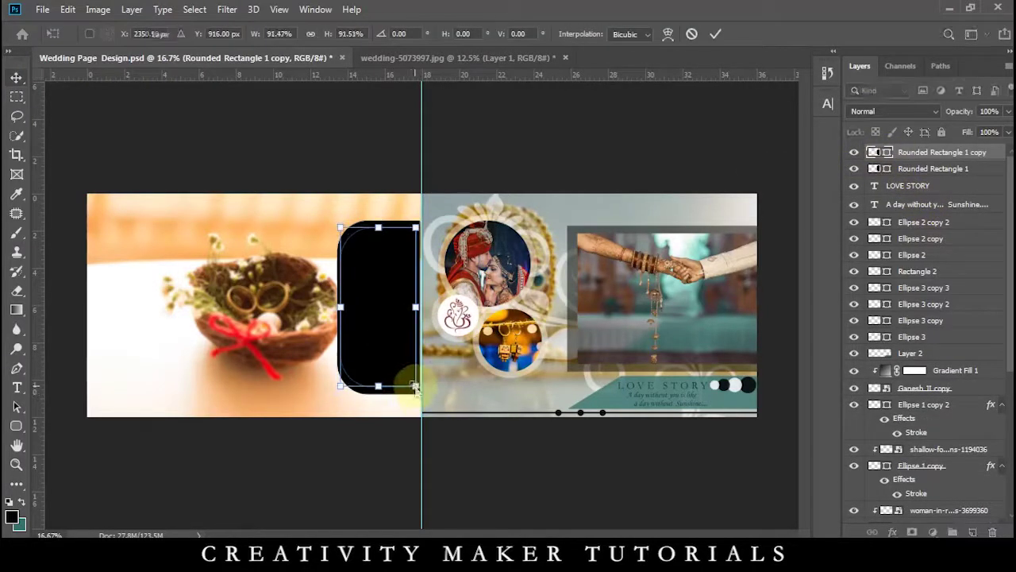
key("Return")
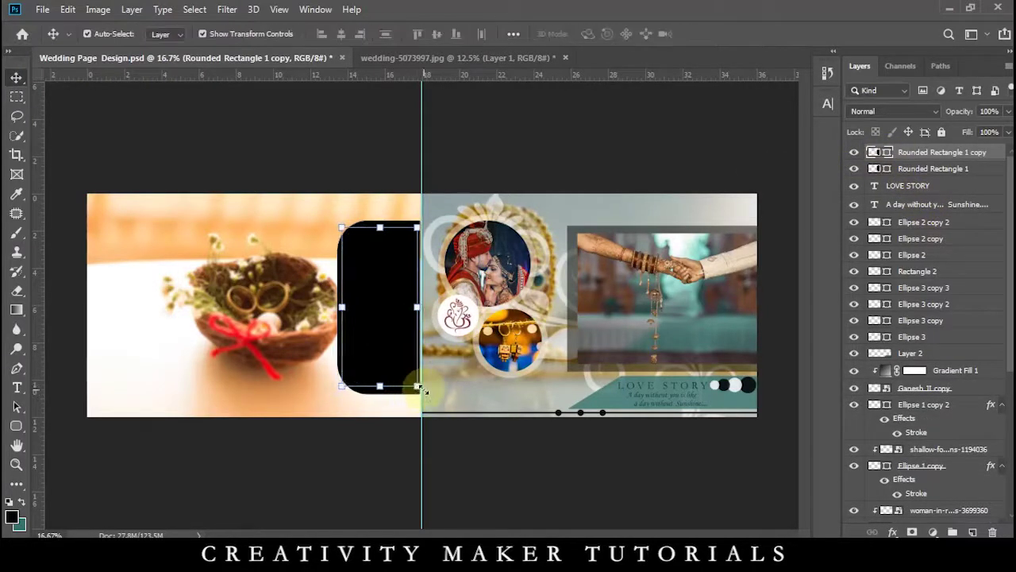
Add a gradient fill layer directly above the original outer rounded rectangle, starting from the Black, White preset
left_click(903, 170)
left_click(932, 532)
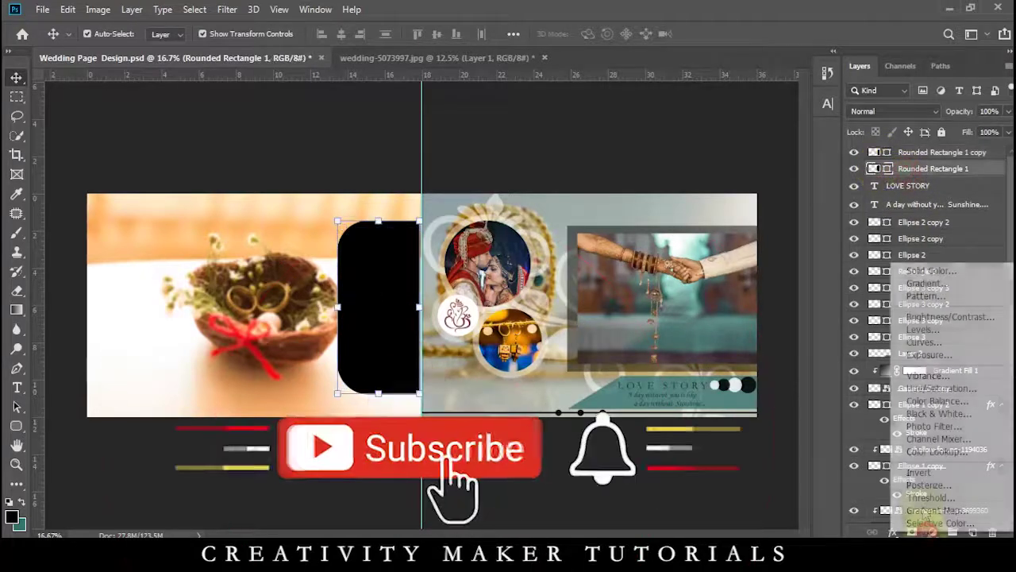
left_click(925, 279)
left_click(871, 256)
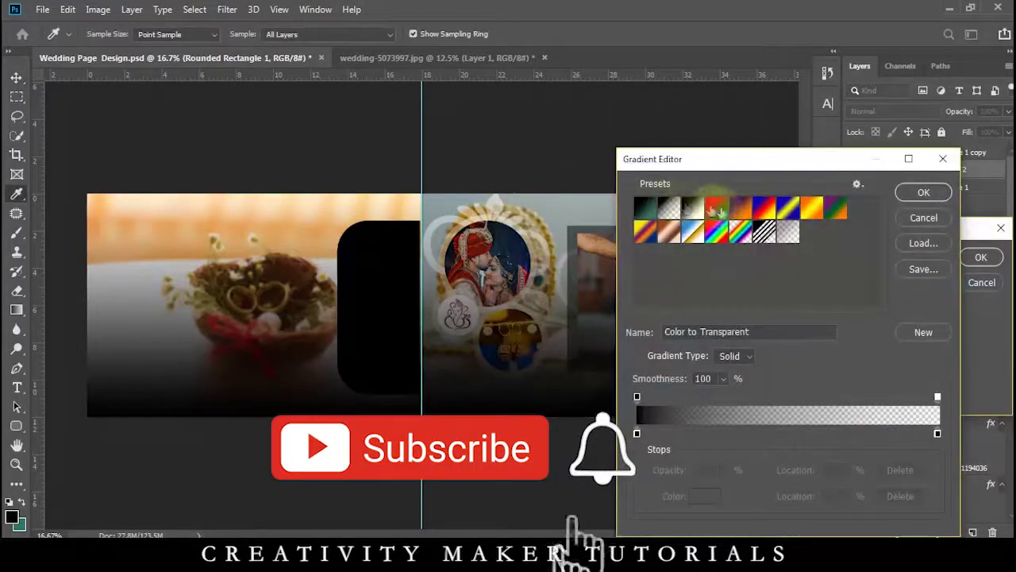
left_click(688, 230)
left_click(648, 208)
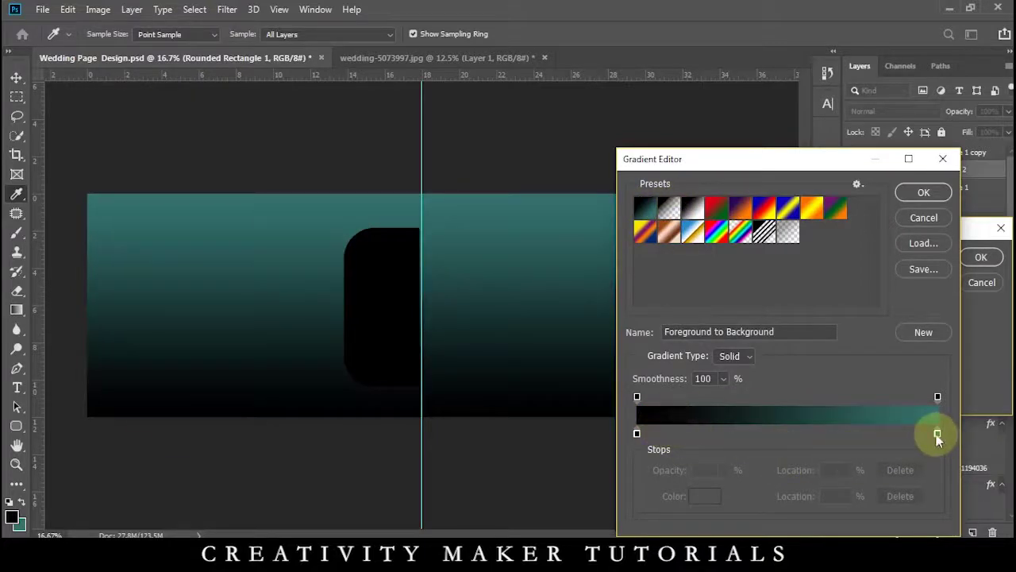
left_click(693, 208)
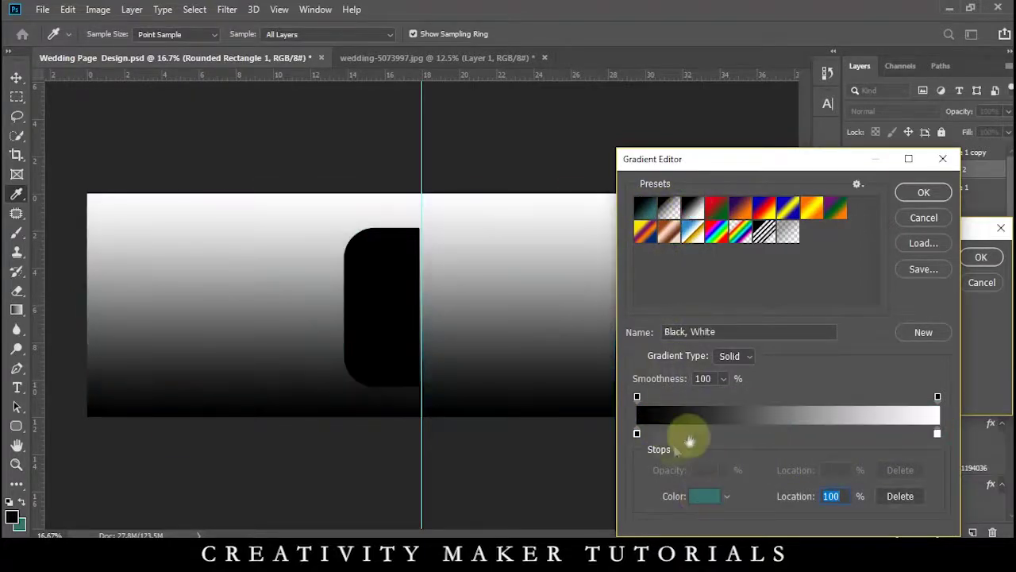
Add gradient stops at 25% and 57% in the teal colour, and recolour the 57% stop to black #000000
left_click(712, 434)
left_click(807, 433)
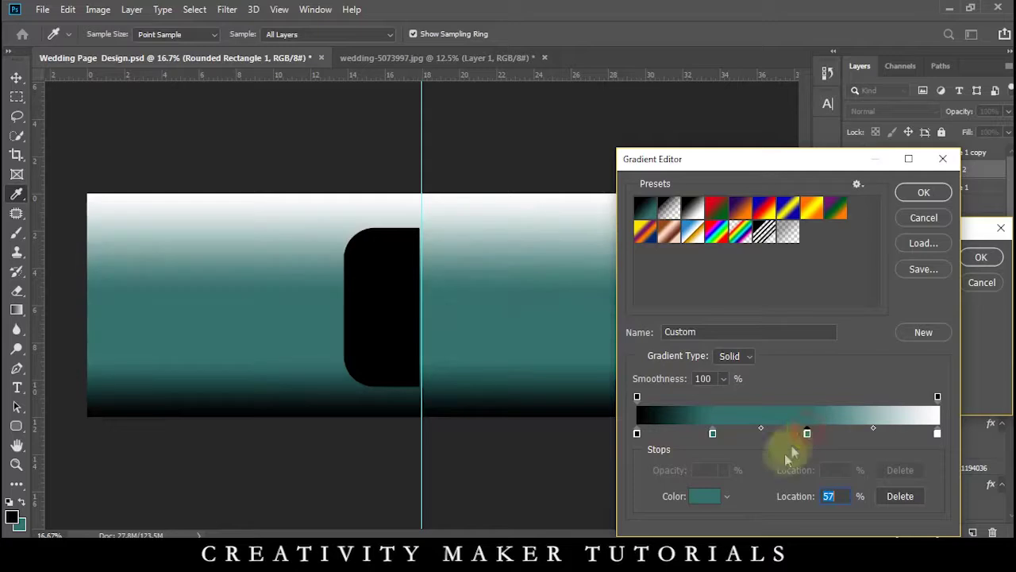
left_click(713, 497)
left_click_drag(617, 336, 548, 456)
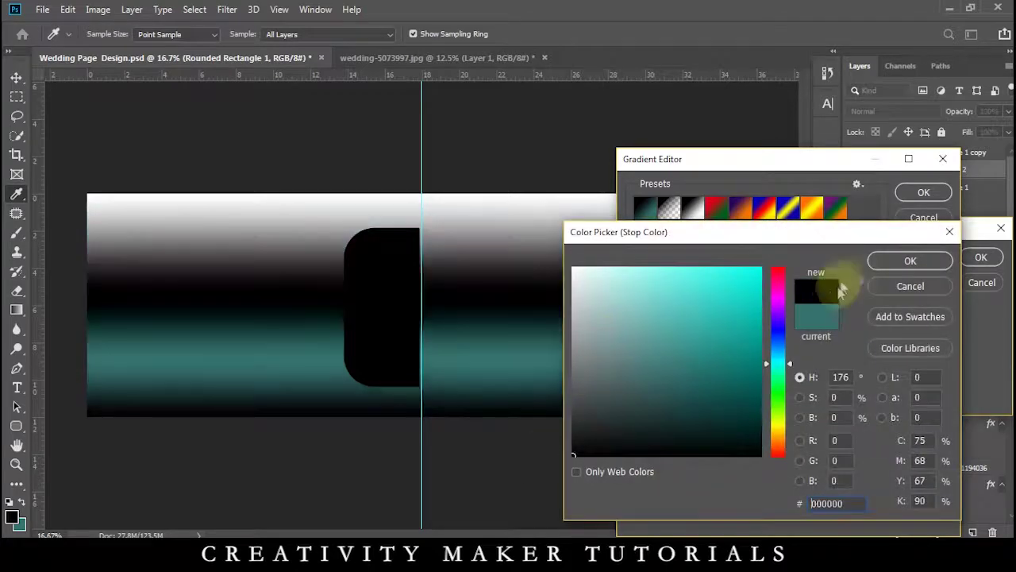
left_click(910, 259)
Add another gradient stop at 86% and set its colour to light teal #4eafa8
left_click(896, 434)
left_click(705, 496)
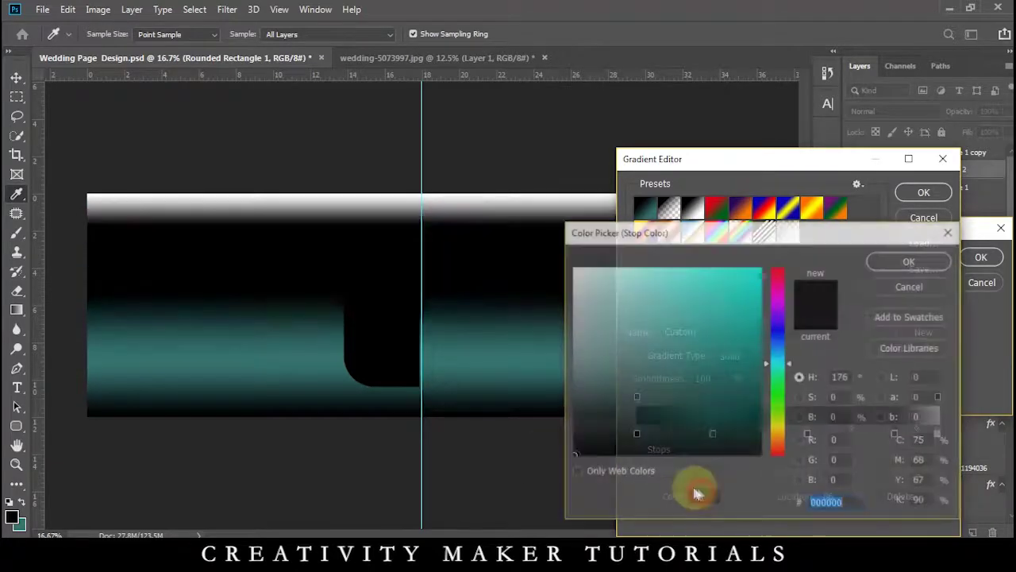
left_click_drag(767, 237, 489, 232)
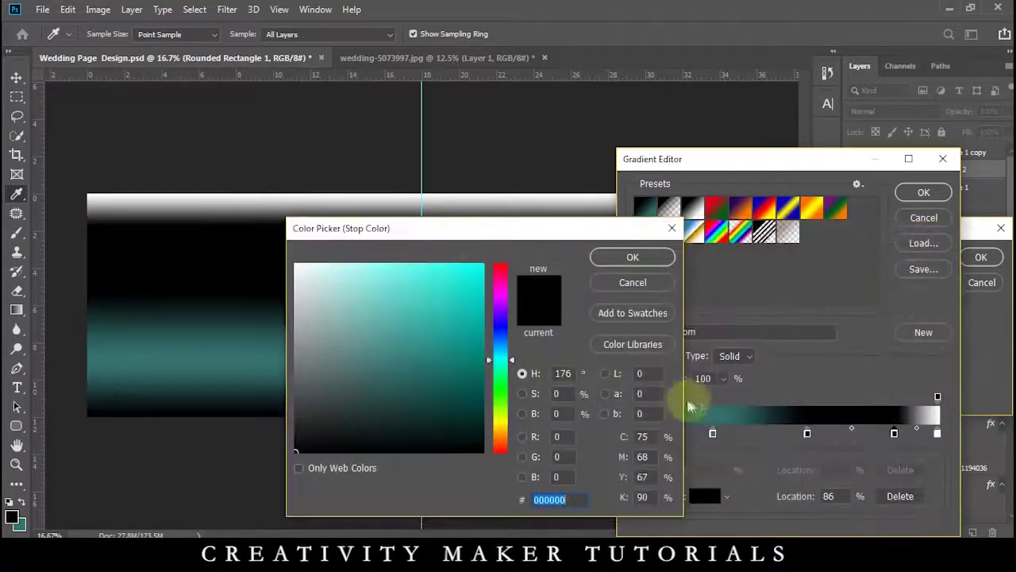
left_click(400, 323)
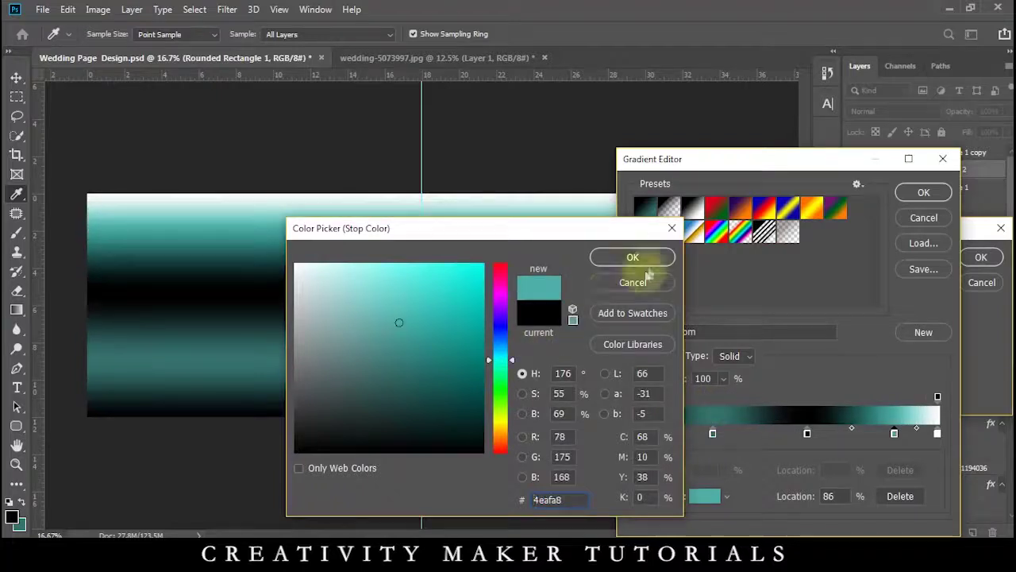
left_click(632, 257)
Apply the teal gradient fill and clip it to the outer rounded rectangle
left_click(924, 192)
left_click(981, 257)
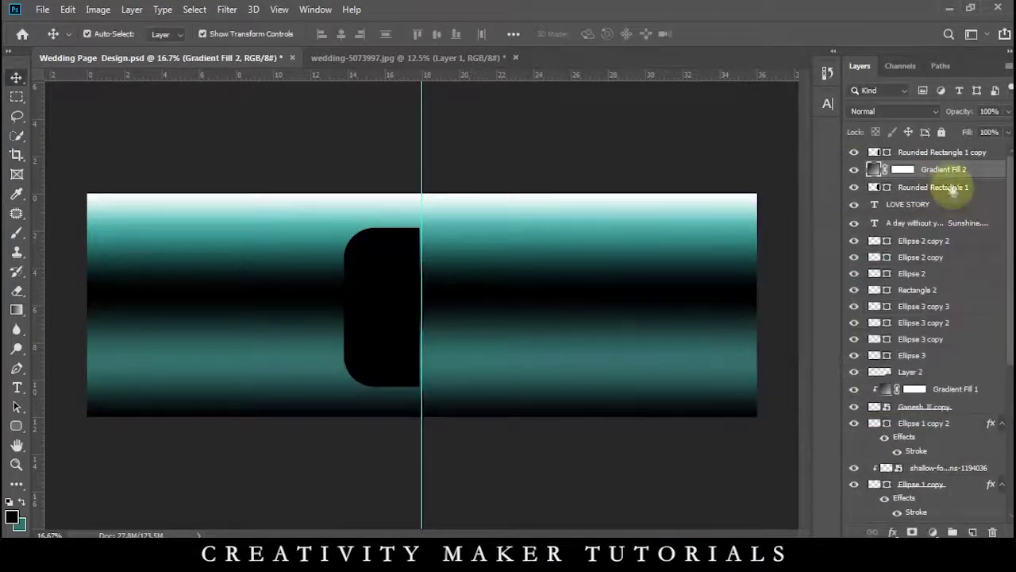
right_click(943, 170)
left_click(768, 286)
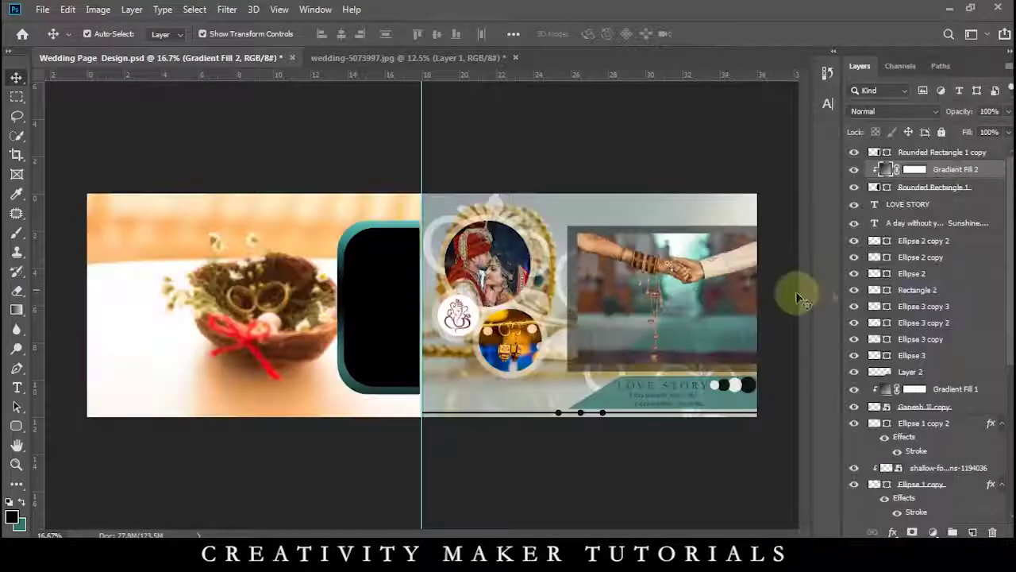
double_click(883, 170)
left_click(838, 255)
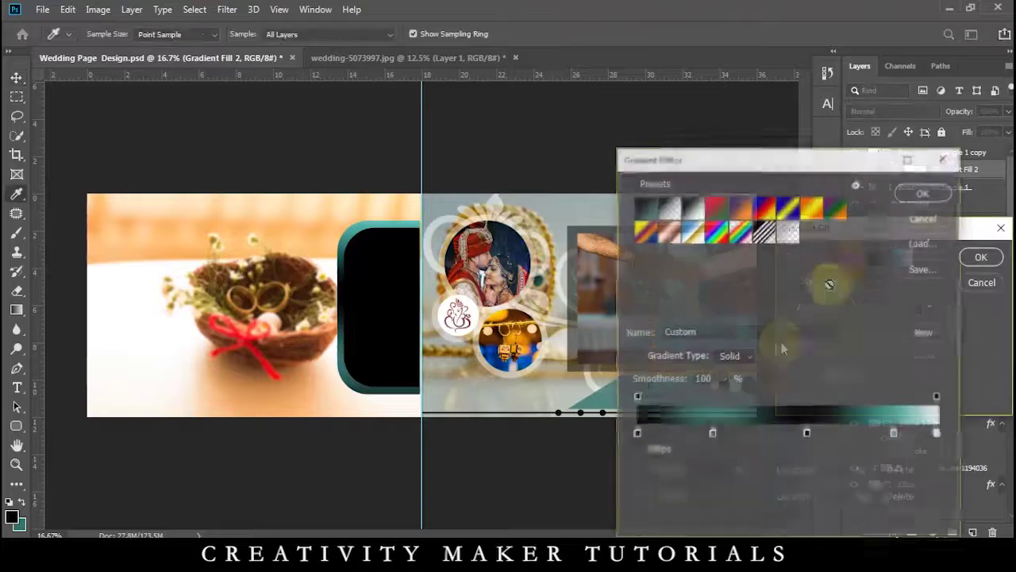
left_click(705, 495)
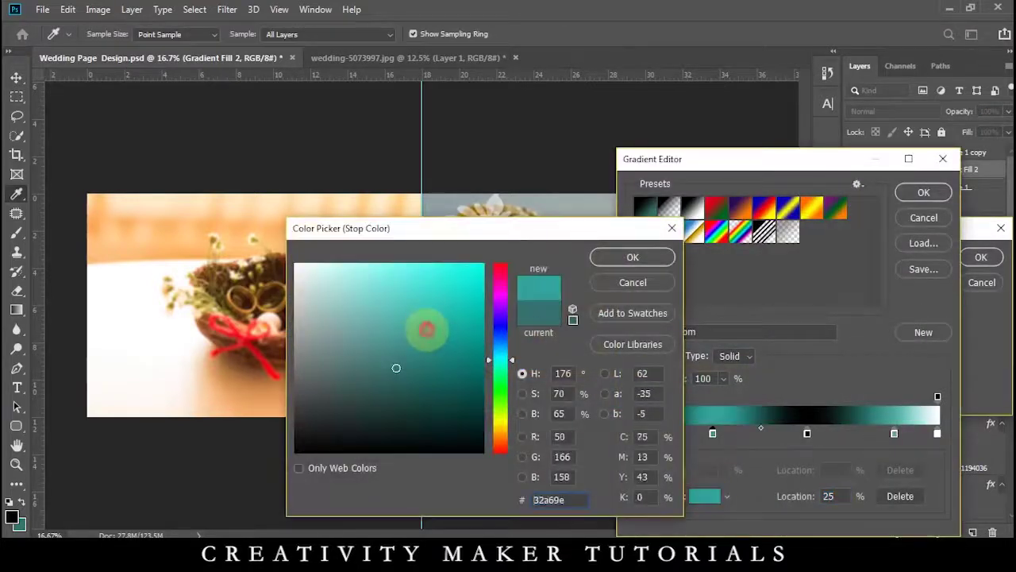
left_click_drag(592, 233, 891, 278)
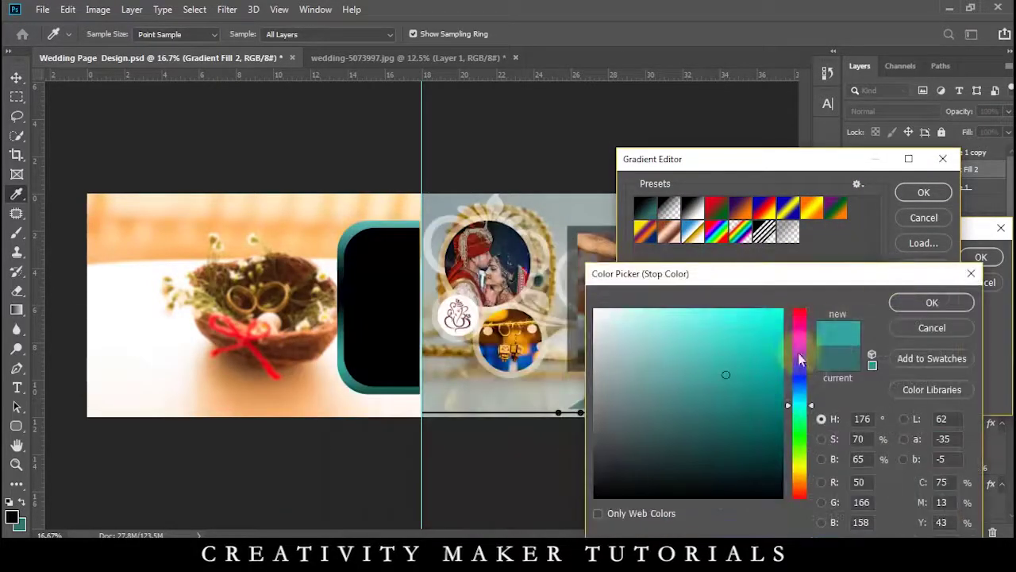
left_click_drag(802, 339, 799, 305)
mouse_move(665, 336)
left_mouse_down()
mouse_move(626, 336)
mouse_move(683, 384)
left_mouse_up()
left_click(921, 328)
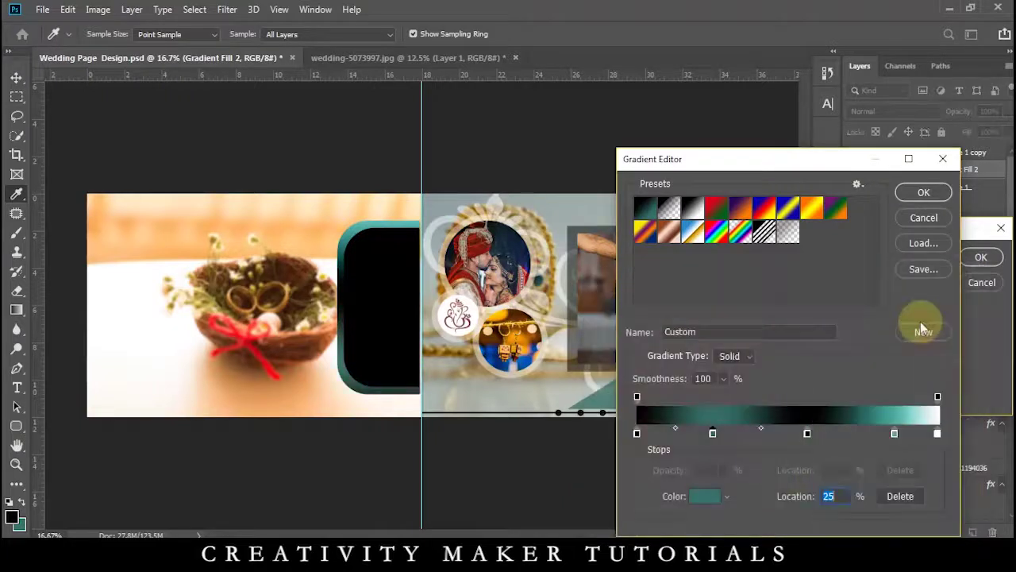
left_click(913, 215)
left_click(980, 257)
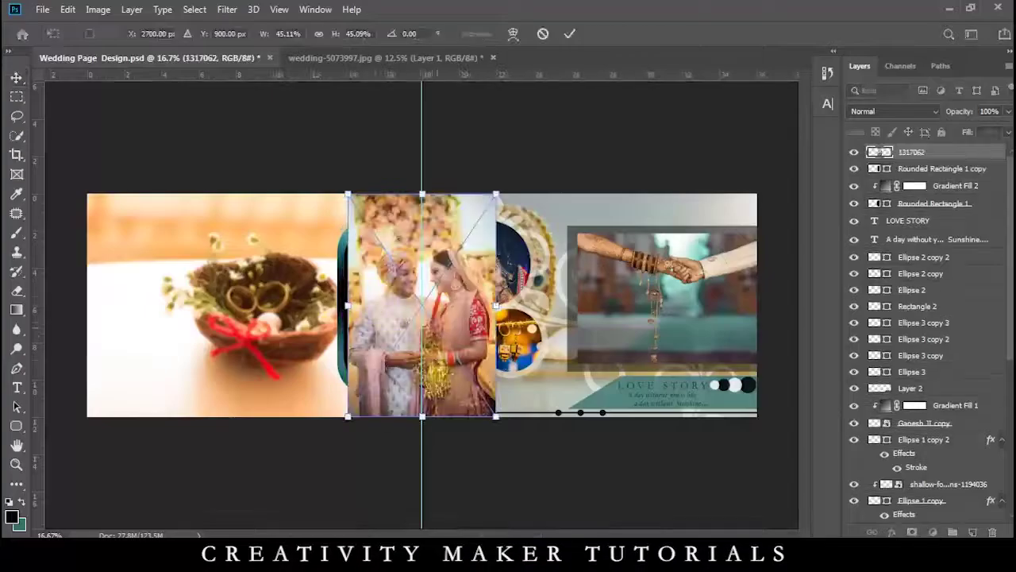
Scale the placed couple photo 1317062 to about 36.6%, position it over the rounded frame and clip it to the inner rounded rectangle
left_click_drag(495, 418, 471, 404)
left_click_drag(435, 351, 409, 352)
key("Return")
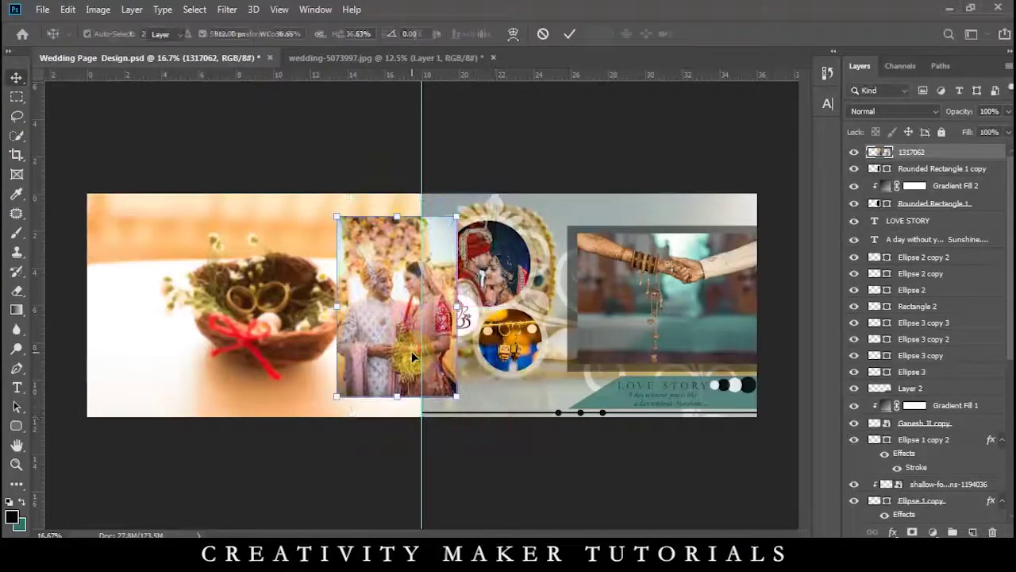
right_click(919, 153)
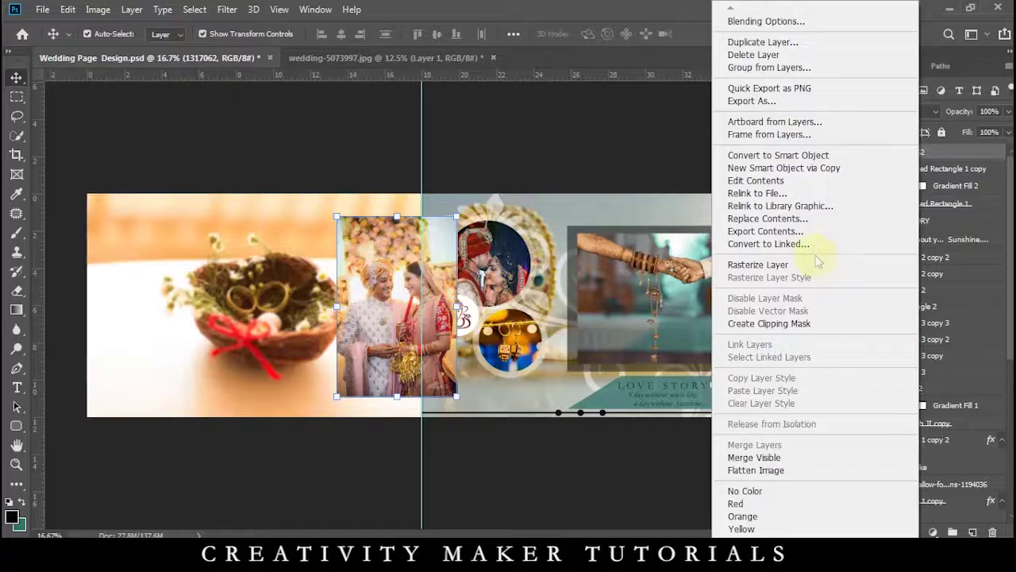
left_click(769, 323)
Shift the clipped couple photo left so both people sit inside the rounded frame, and deselect it
key("ctrl+plus")
key("ctrl+plus")
key("ctrl+plus")
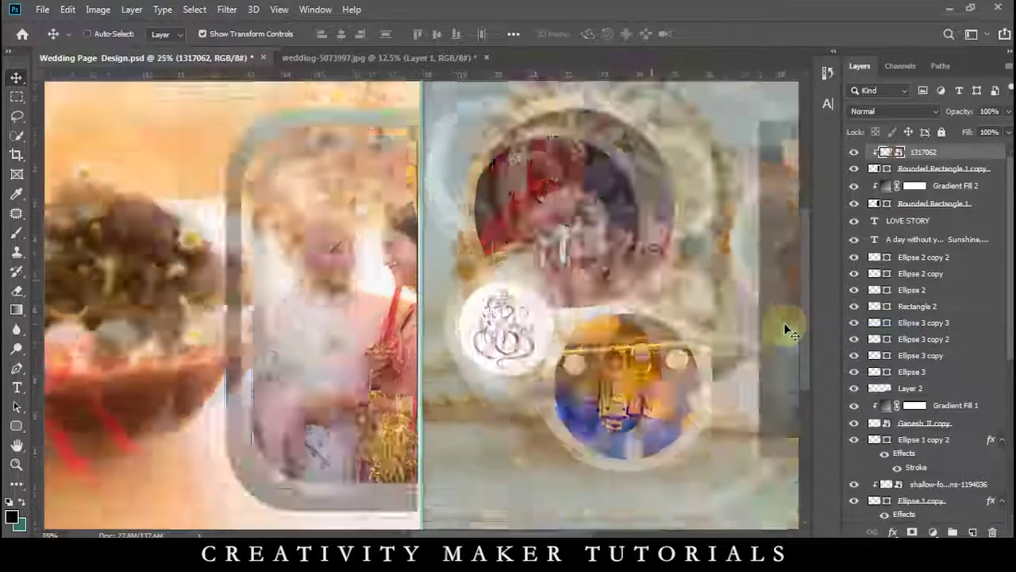
left_click_drag(362, 302, 301, 302)
left_click_drag(295, 253, 440, 346)
key("ctrl+minus")
key("ctrl+minus")
key("ctrl+minus")
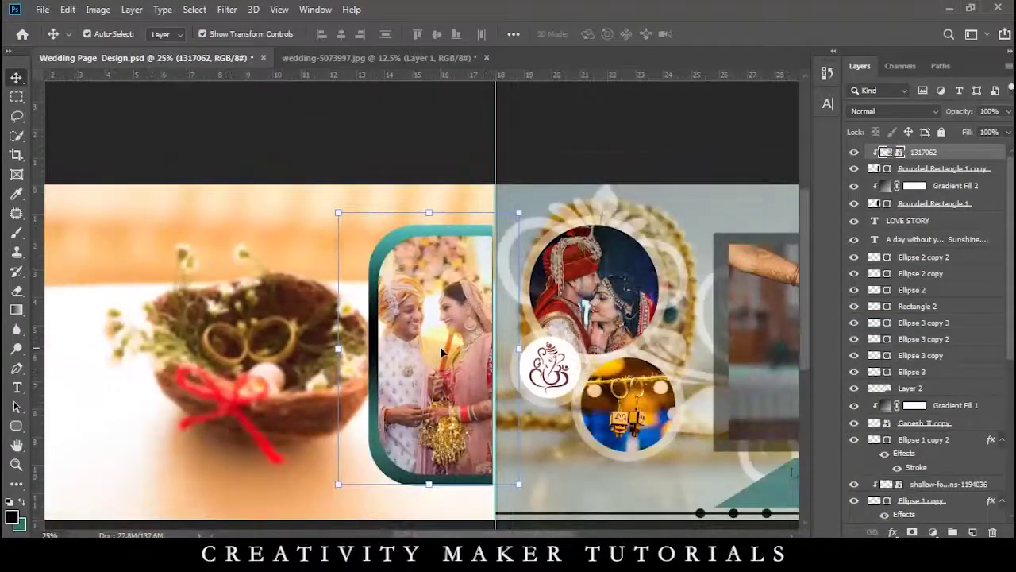
left_click(296, 113)
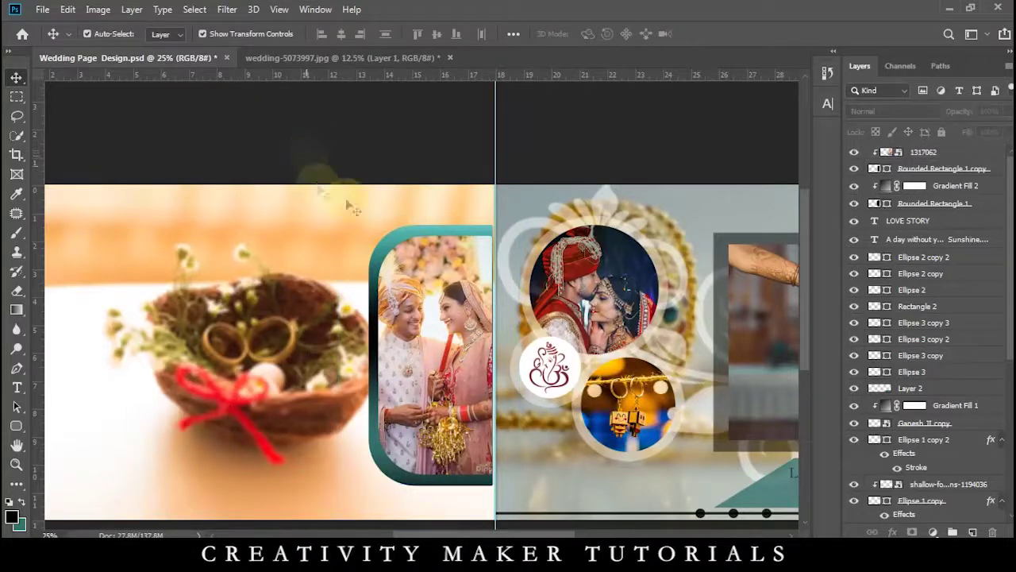
left_click_drag(289, 203, 416, 207)
key("ctrl+minus")
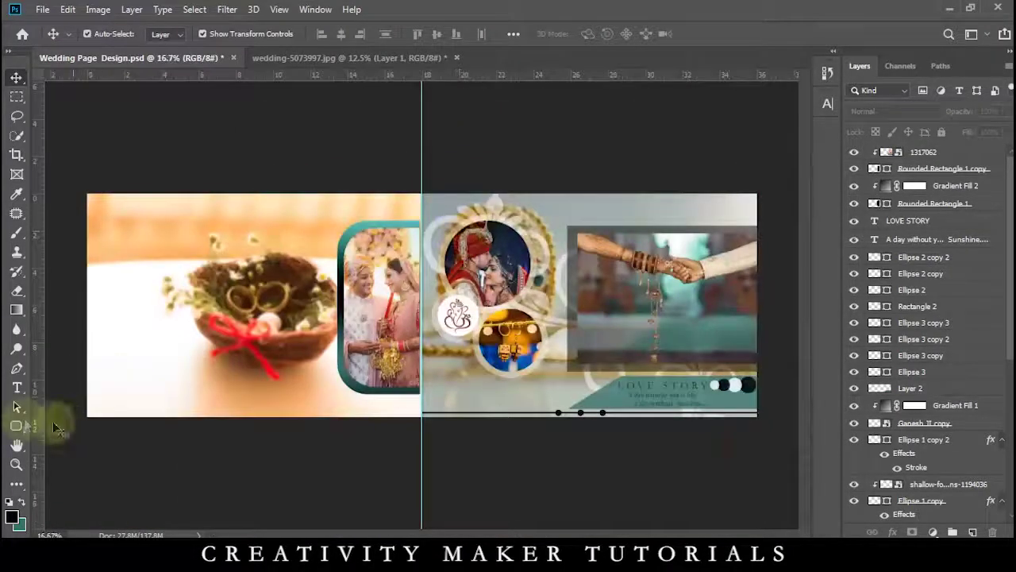
Draw a 372 × 372 px square on the left page with the Rectangle tool and fill it white
right_click(16, 425)
left_click(79, 423)
left_click_drag(206, 297, 206, 297)
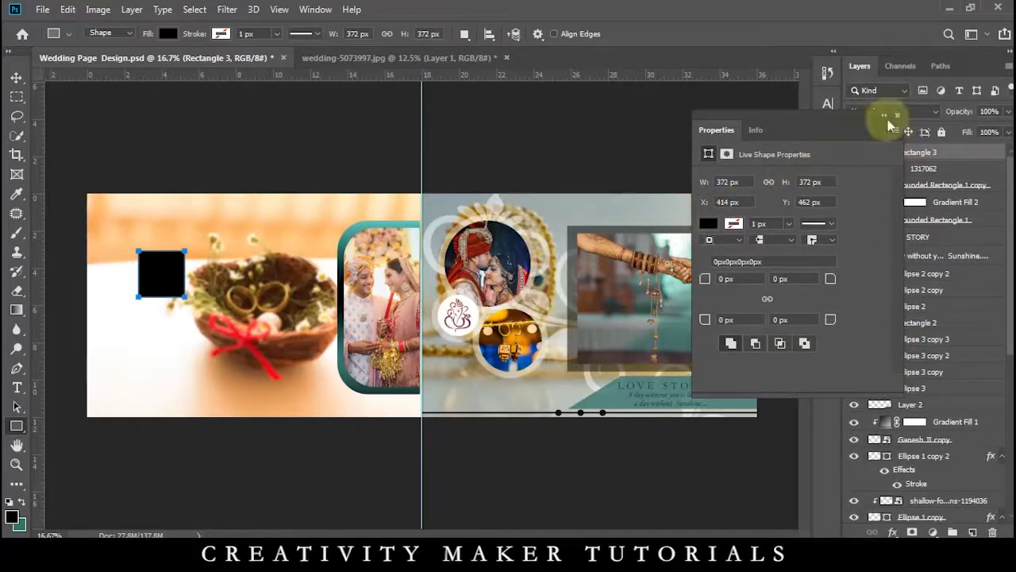
left_click(709, 223)
left_click(737, 300)
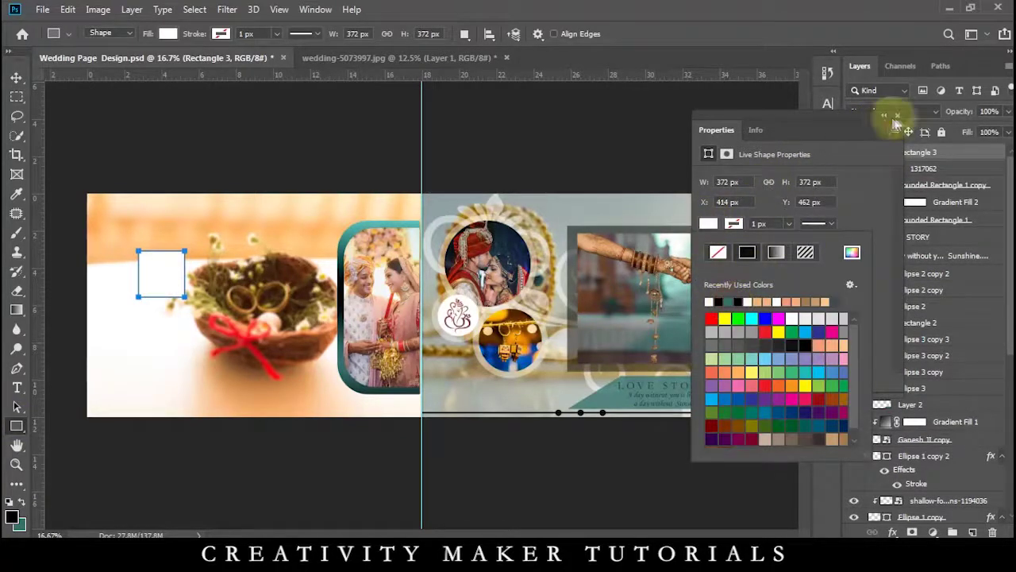
Add a drop shadow layer style to the white square
left_click(911, 163)
double_click(944, 162)
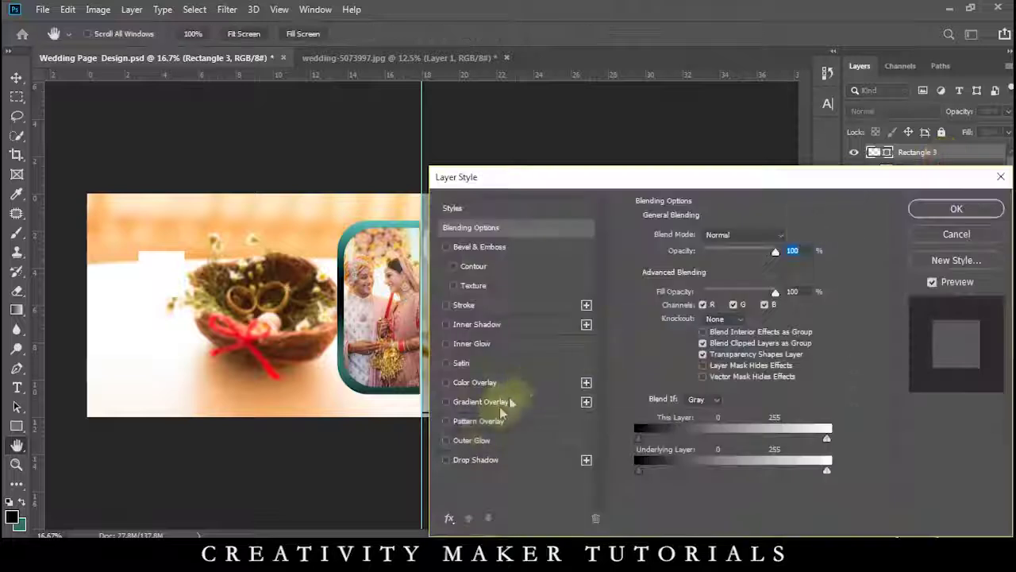
left_click(476, 459)
left_click(778, 301)
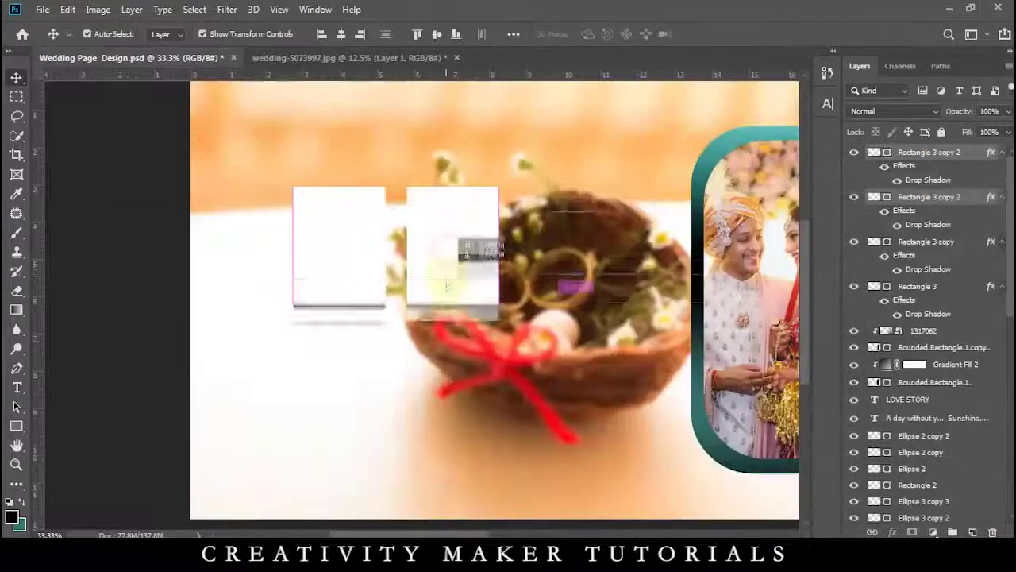
Place the duplicated pair of squares below the first pair and rotate all four about 45° into a diamond arrangement
left_click_drag(447, 258, 449, 373)
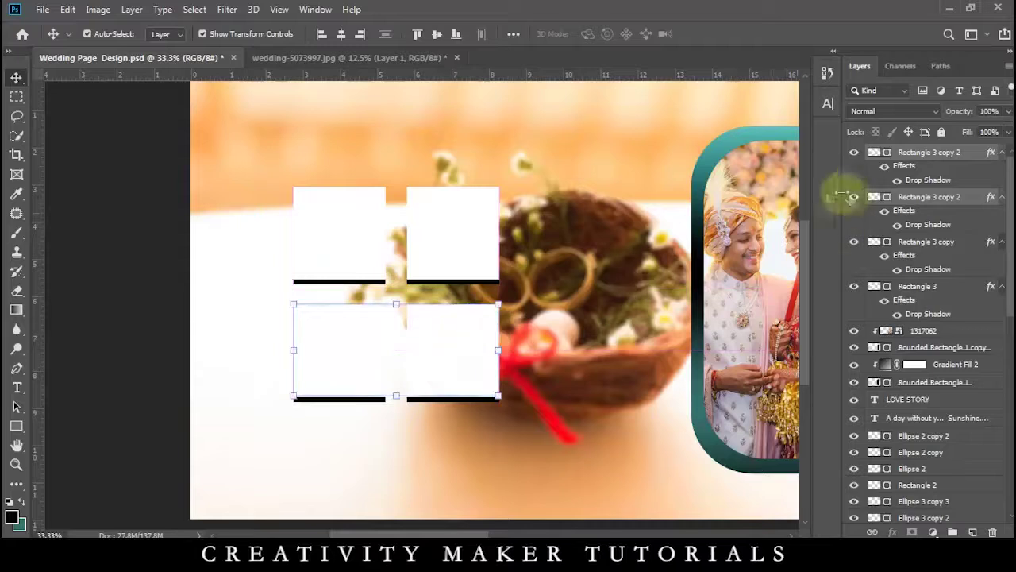
left_click(916, 287)
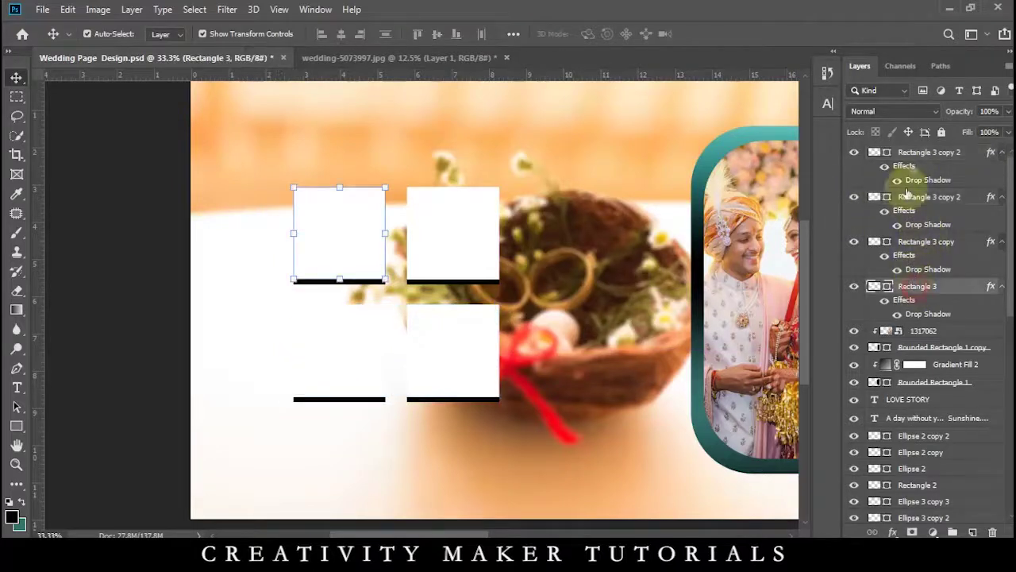
left_click(913, 153, "shift")
left_click_drag(512, 409, 579, 287)
key("Return")
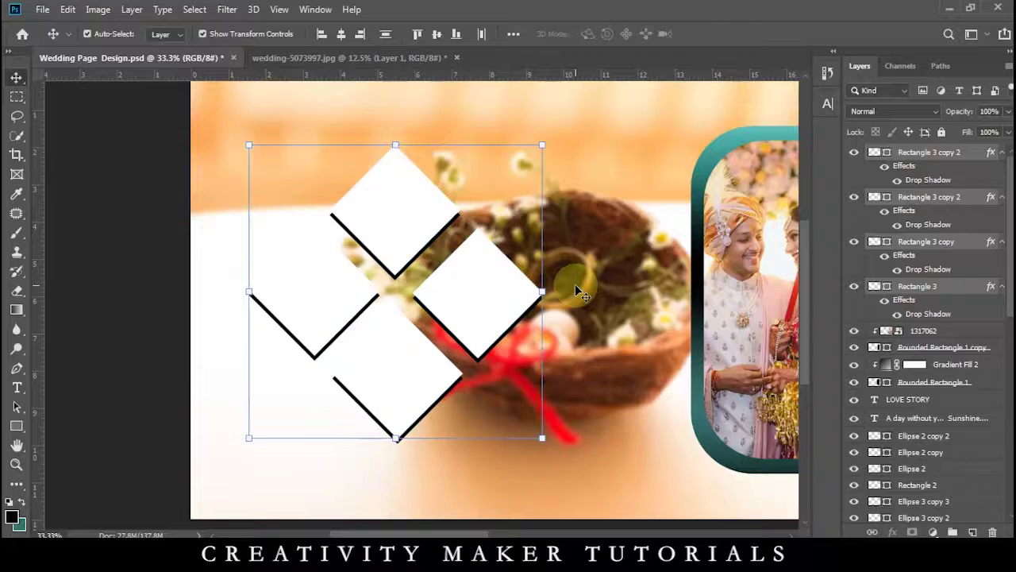
key("ctrl+minus")
left_click(303, 143)
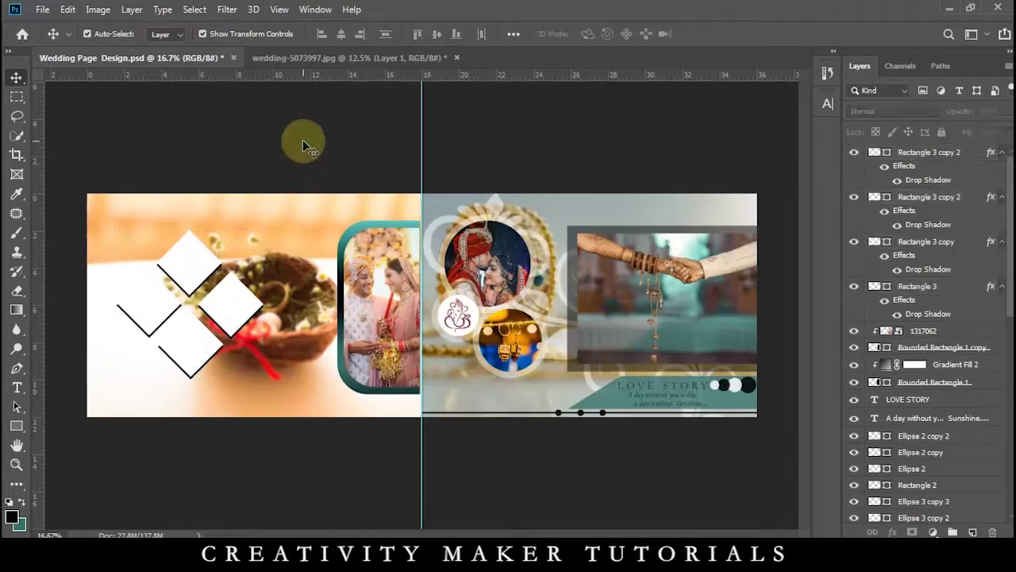
key("ctrl+plus")
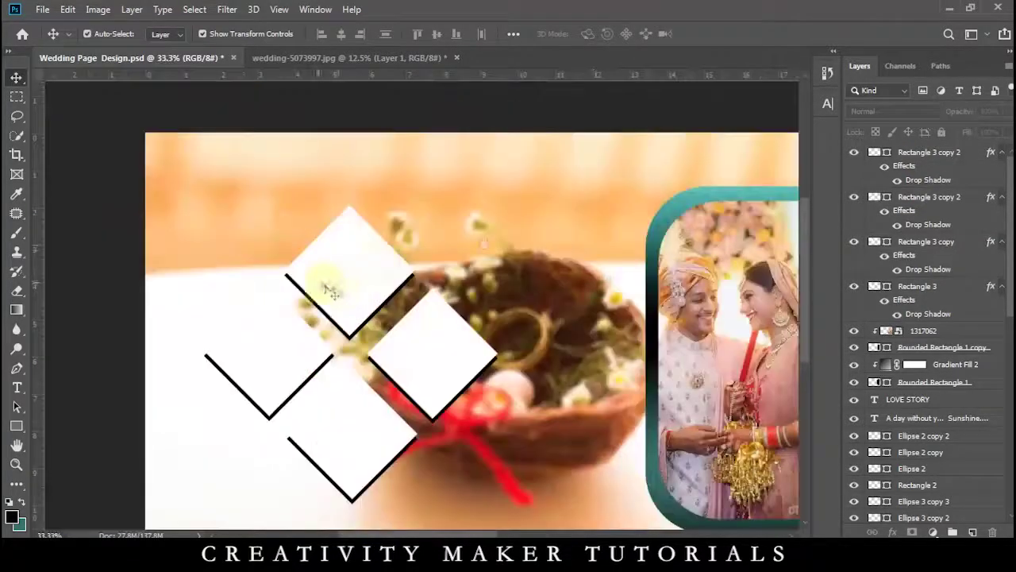
left_click(330, 286)
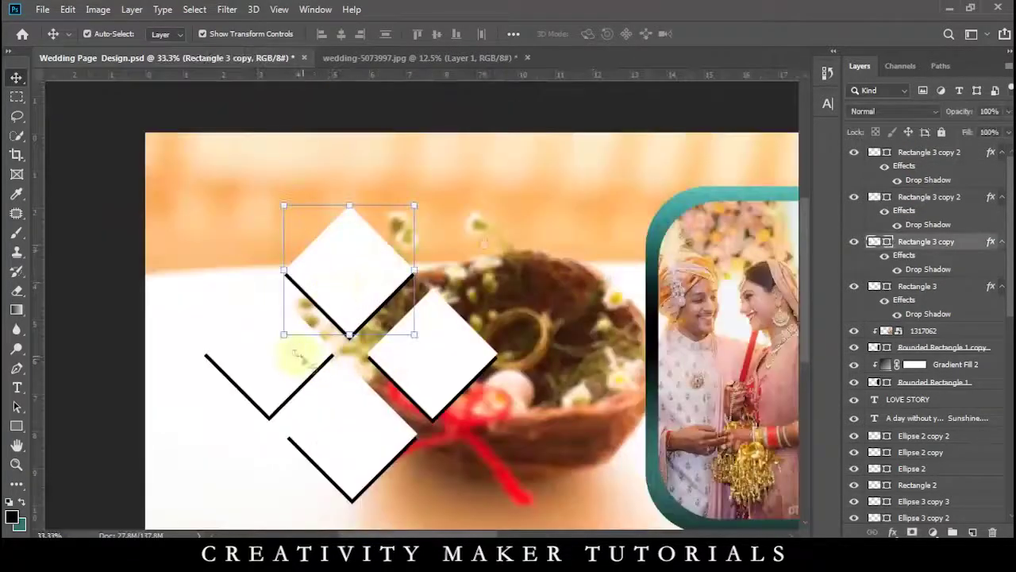
key("ctrl+t")
key("Return")
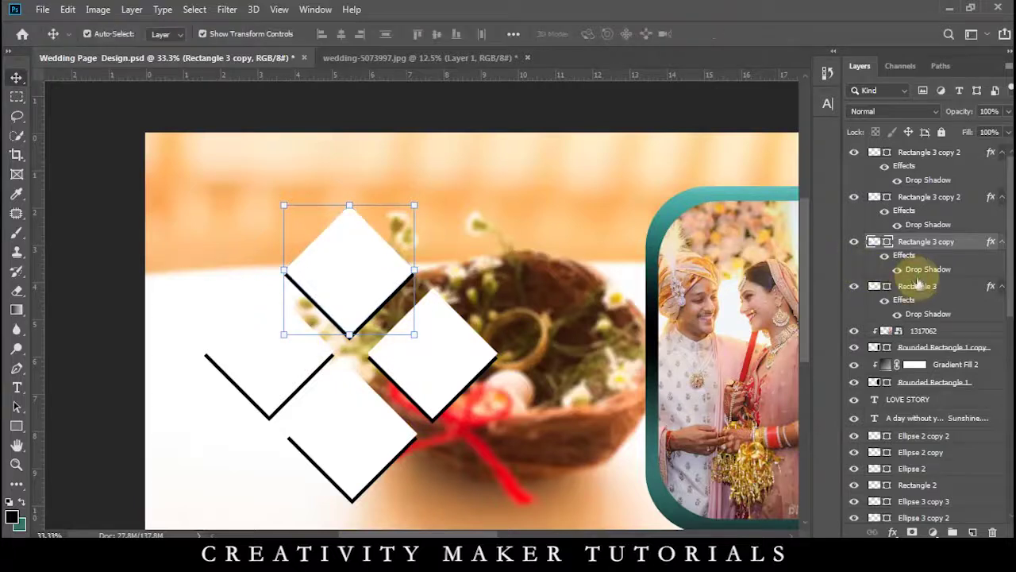
Select all four white diamonds and nudge them left on the page
left_click(920, 287)
left_click(930, 162, "shift")
key("shift+Left")
key("shift+Left")
key("shift+Left")
key("shift+Left")
key("shift+Left")
key("shift+Left")
key("shift+Left")
key("shift+Left")
key("shift+Left")
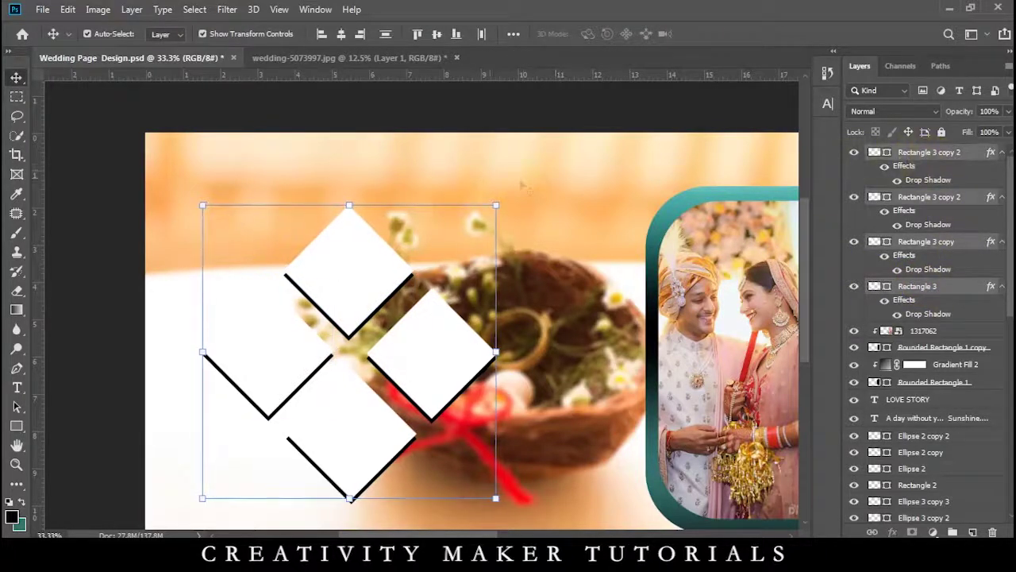
key("shift+Left")
key("shift+Left")
key("shift+Left")
key("shift+Left")
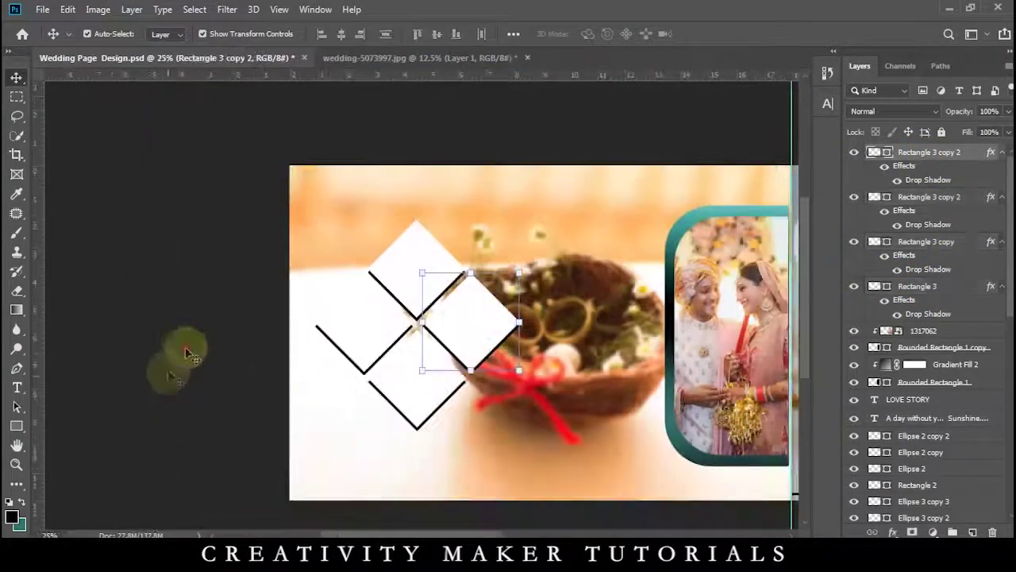
Place the woman-wearing-red-dress-2297219 photo over the diamonds on the left page, scaled to about 12.6%
left_click(186, 351)
left_click(376, 543)
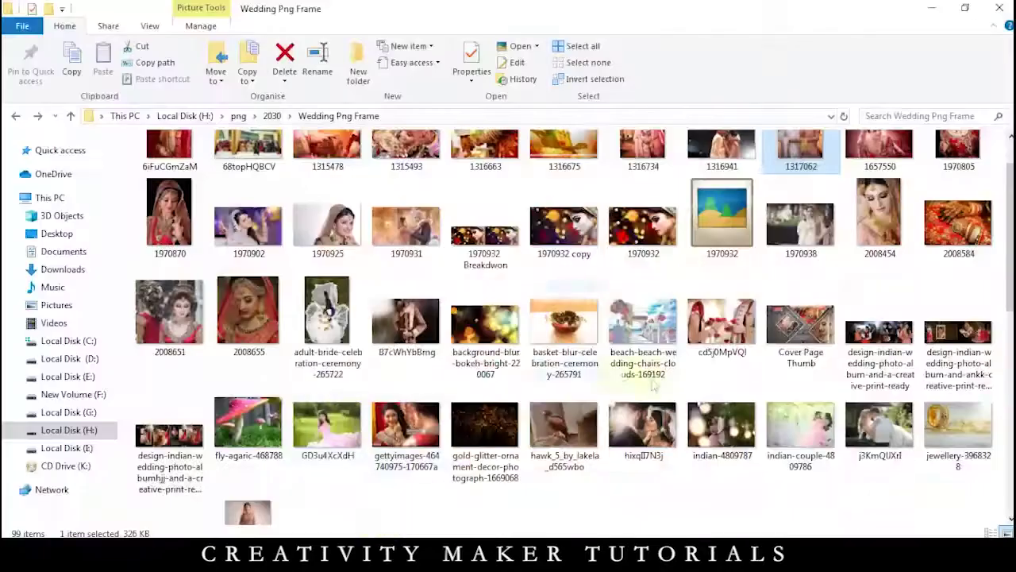
left_click_drag(800, 457, 414, 326)
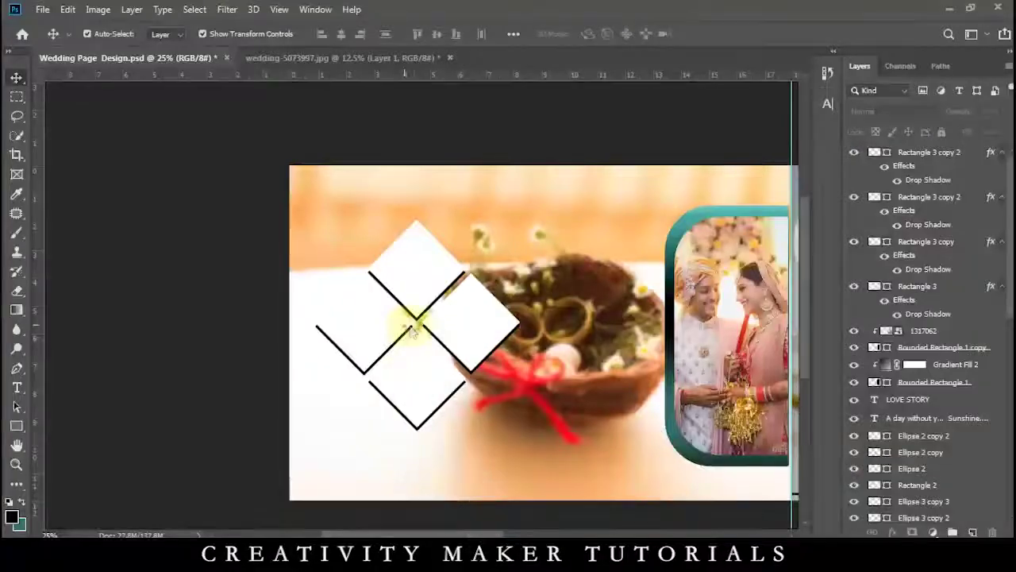
left_click_drag(793, 501, 709, 442)
left_click_drag(610, 345, 482, 343)
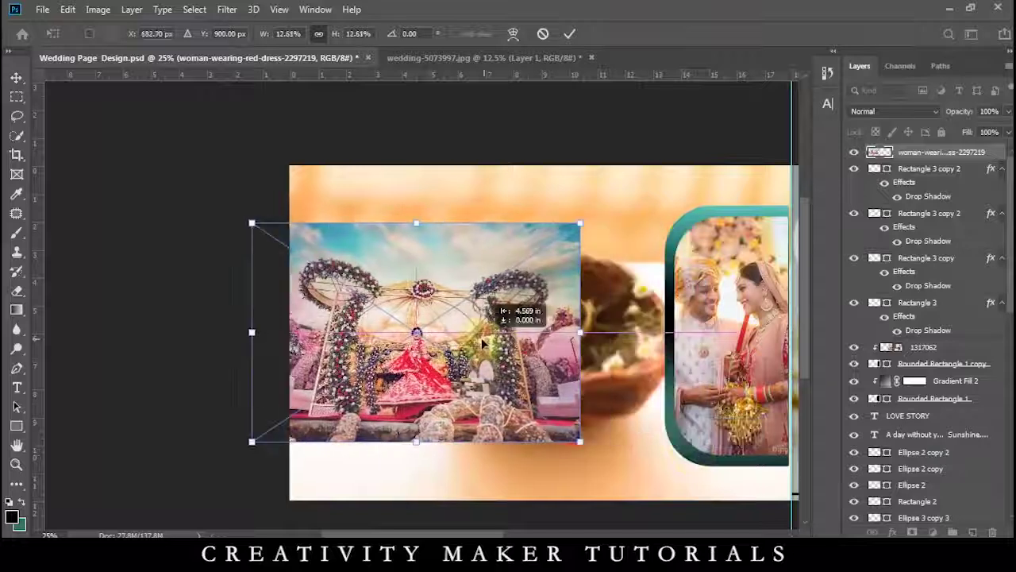
key("Return")
Clip the red-dress photo to the right diamond and position it so the woman sits inside the frame
right_click(941, 152)
left_click(802, 325)
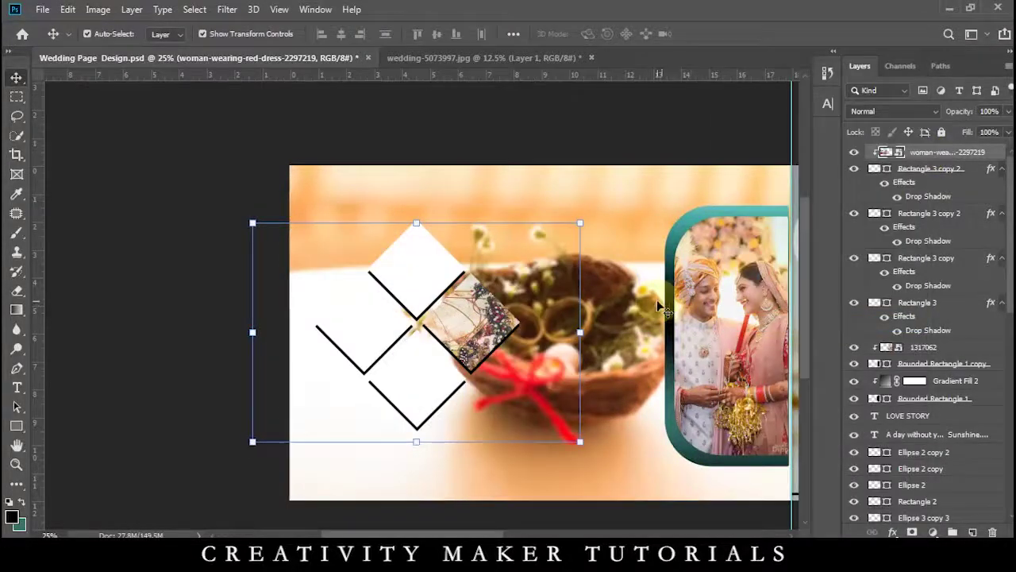
left_click_drag(480, 339, 541, 300)
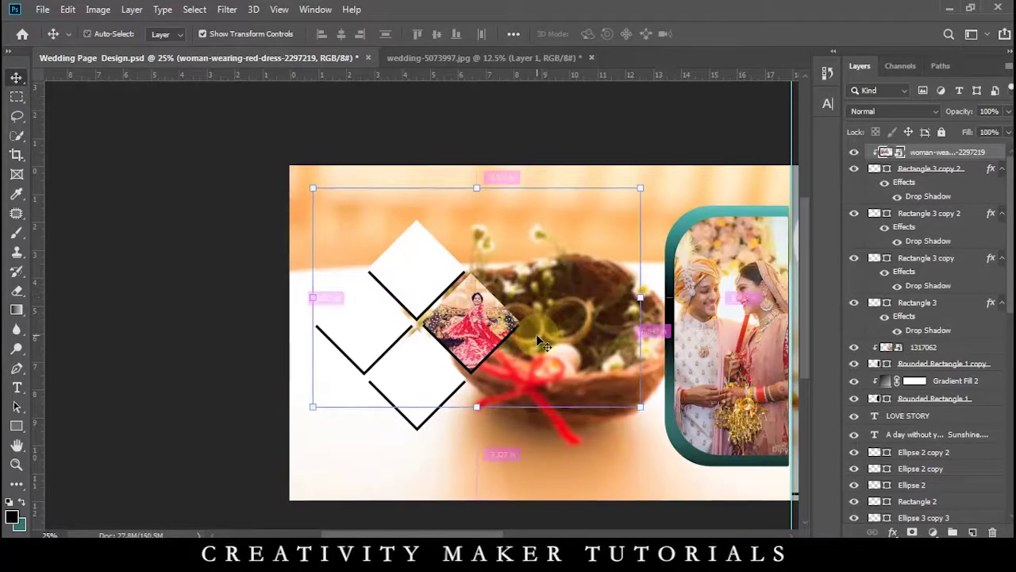
Duplicate the red-dress photo, clip the copy to the lower diamond and position its floral decoration inside
key("ctrl+j")
left_click_drag(942, 157, 932, 207)
right_click(915, 229)
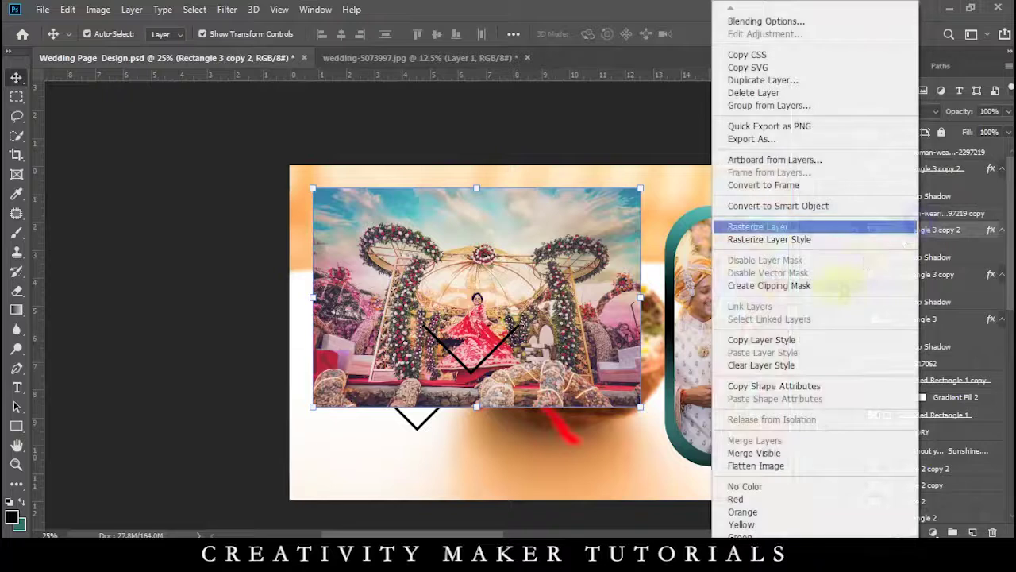
left_click(727, 286)
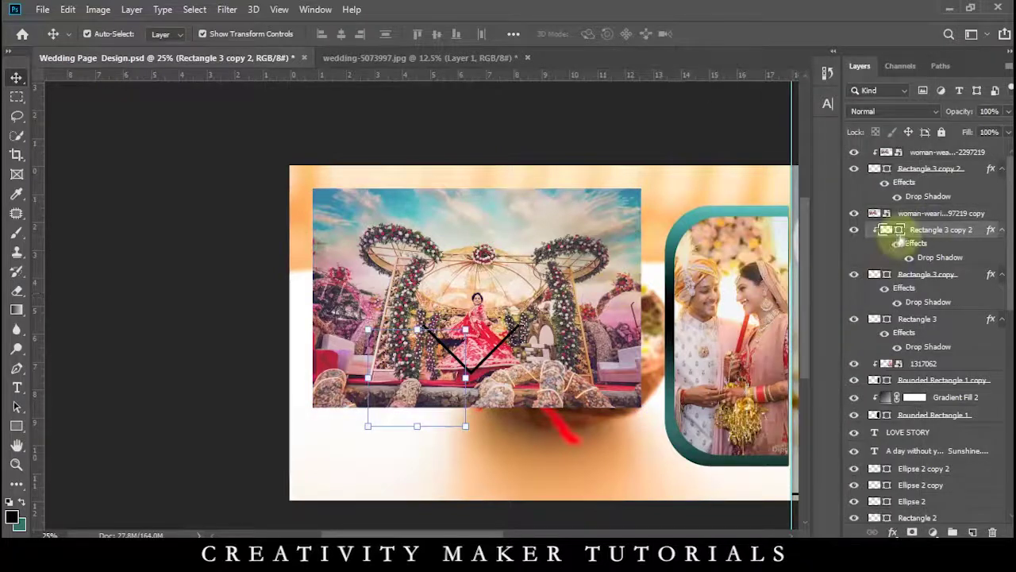
right_click(916, 217)
left_click(766, 323)
left_click_drag(430, 366, 409, 290)
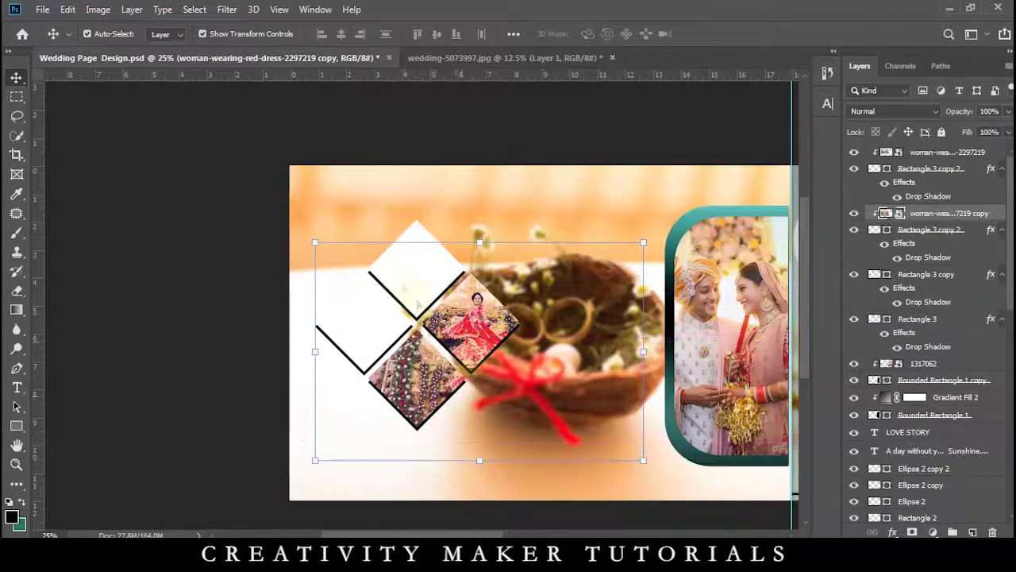
Duplicate the photo for the upper diamond, clip it there and position the flower-covered arch inside the frame
key("ctrl+j")
left_click_drag(907, 213, 901, 276)
right_click(913, 274)
left_click(774, 323)
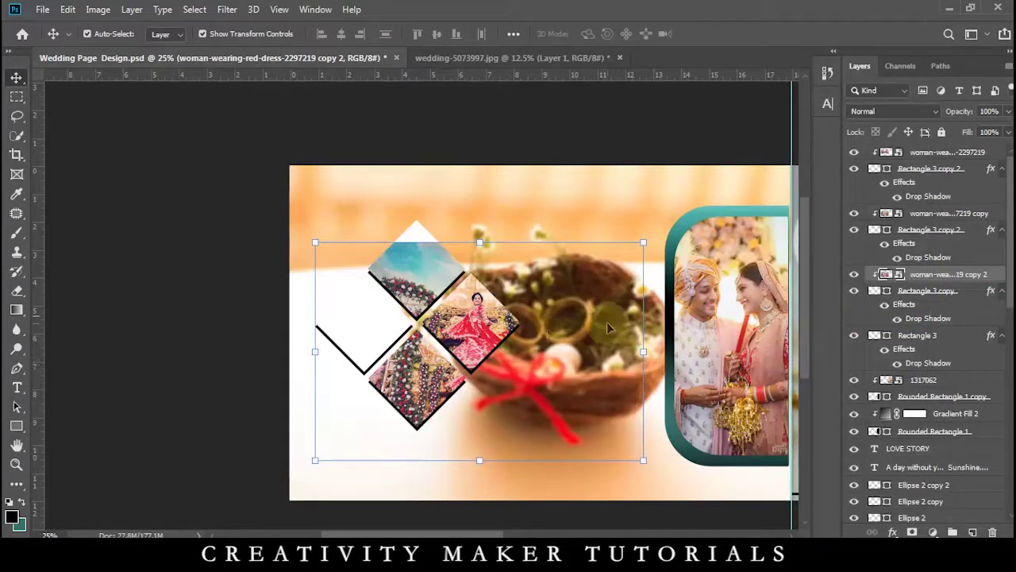
left_click_drag(424, 292, 438, 251)
Duplicate the photo once more, clip the copy to the left diamond and position the decorated arch inside it
left_click(336, 304)
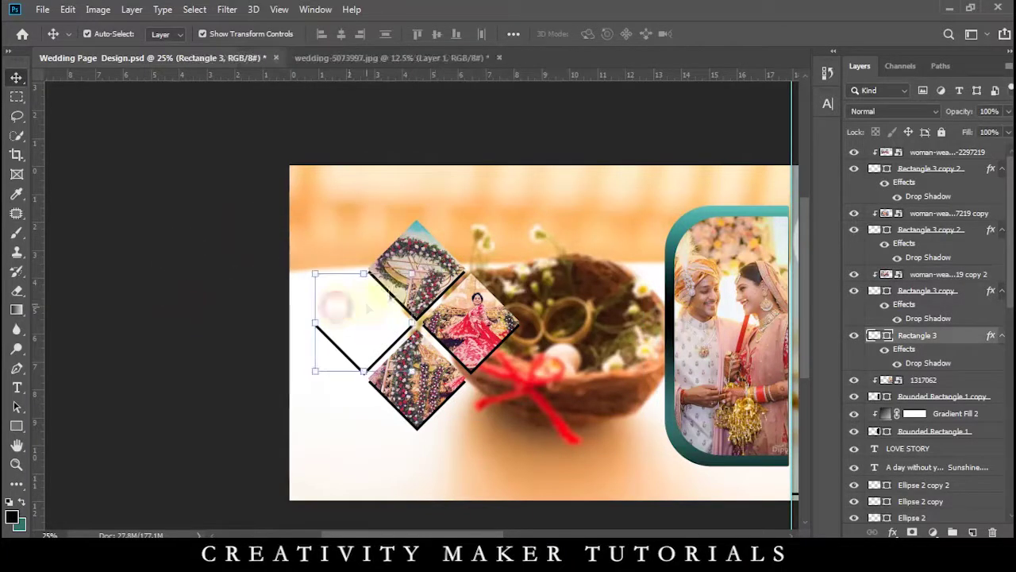
left_click(929, 278)
key("ctrl+j")
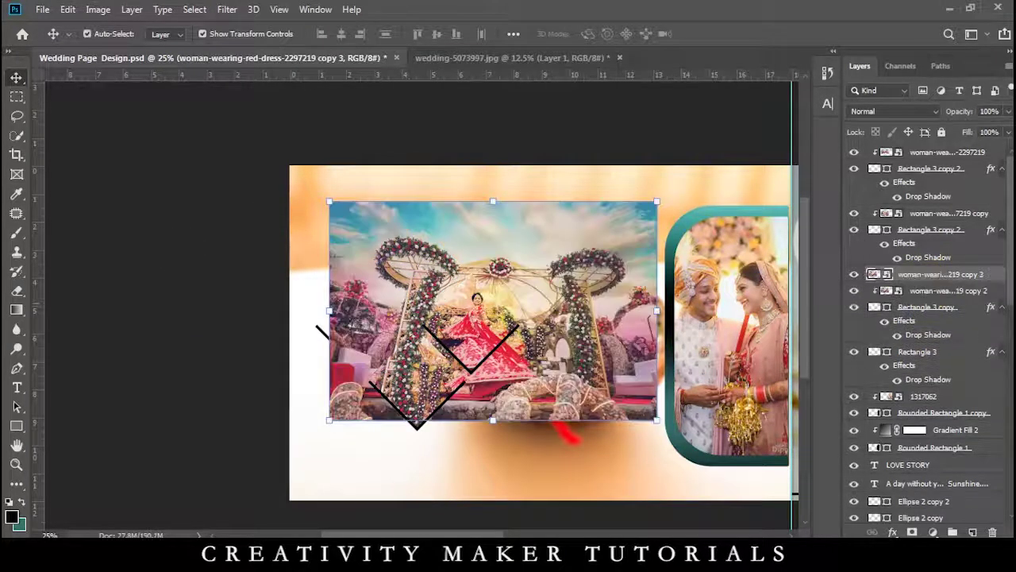
left_click_drag(561, 296, 490, 308)
left_click_drag(911, 276, 940, 343)
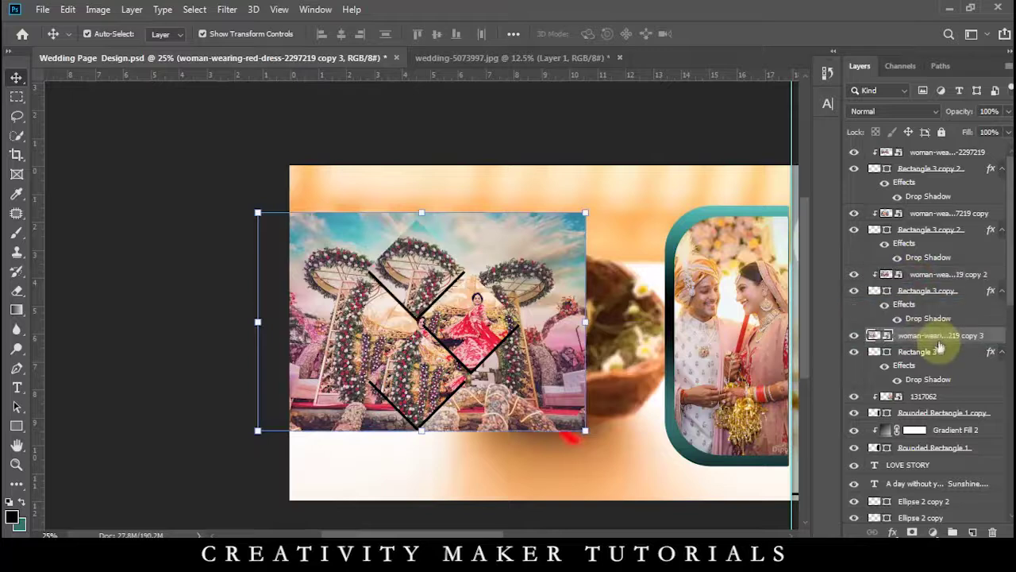
right_click(937, 337)
left_click(774, 331)
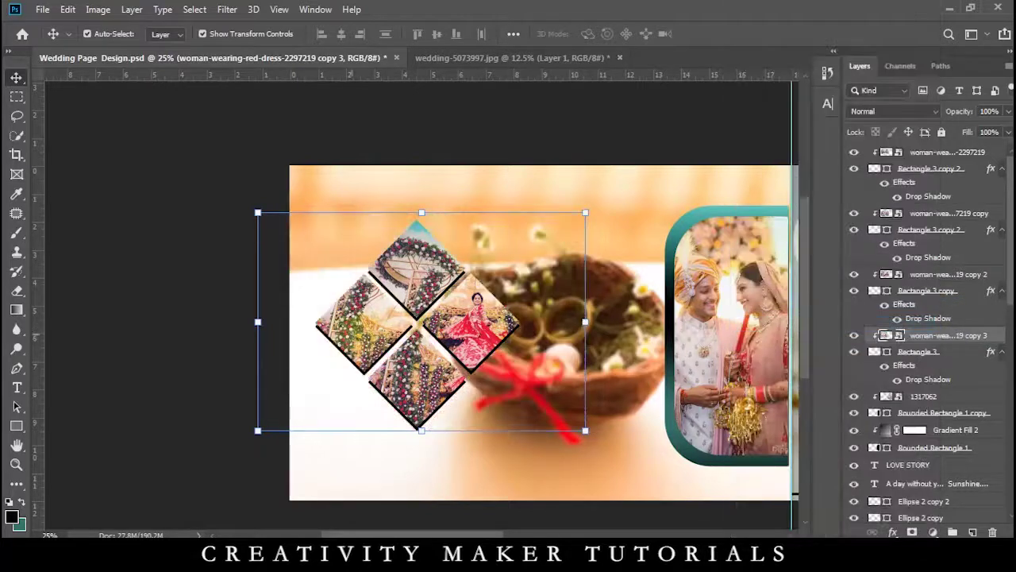
left_click_drag(395, 364, 348, 332)
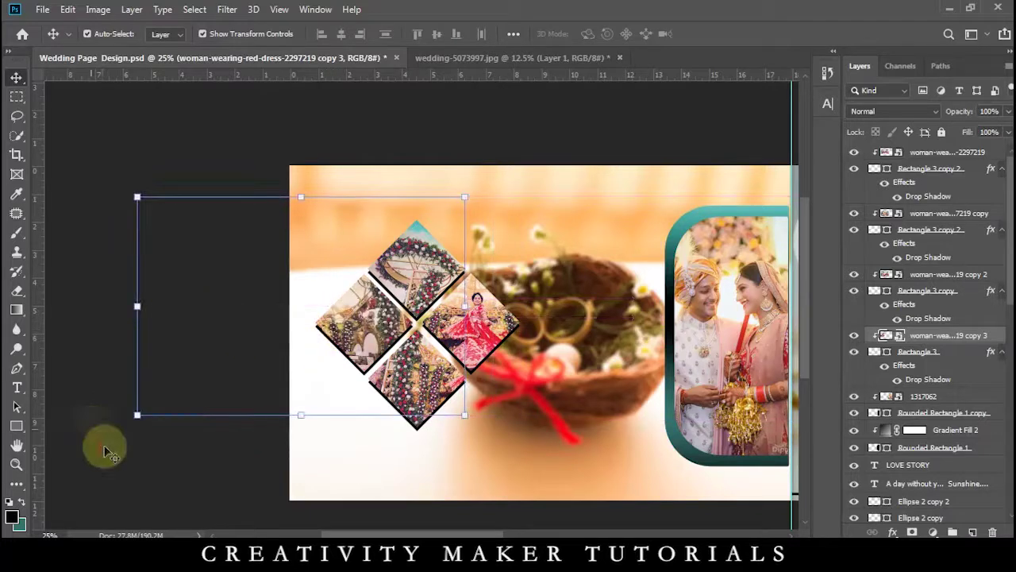
left_click(139, 462)
key("ctrl+minus")
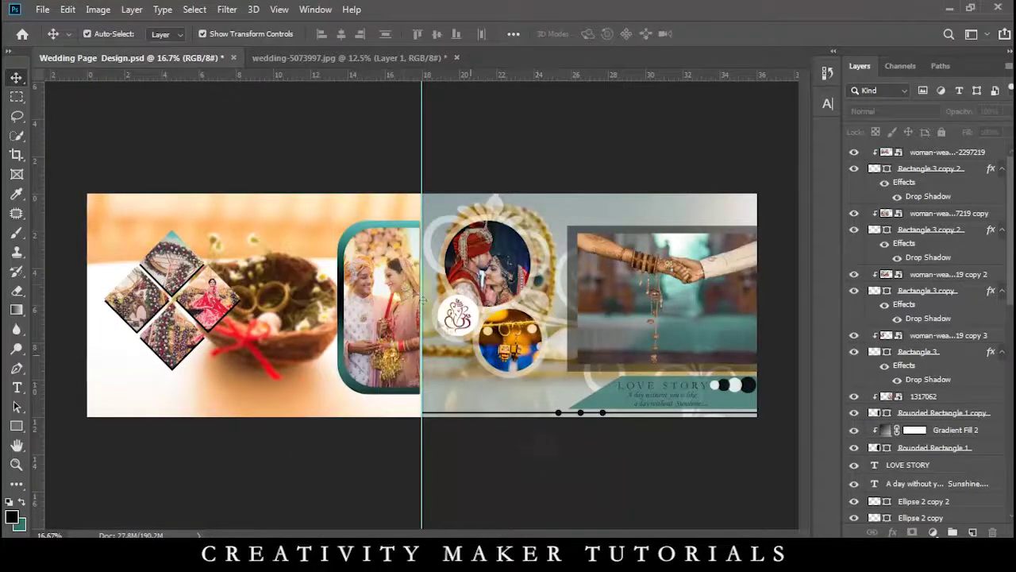
Draw a black rectangle of about 396 × 318 px above the diamonds and give it a 10 px white stroke
left_click(18, 425)
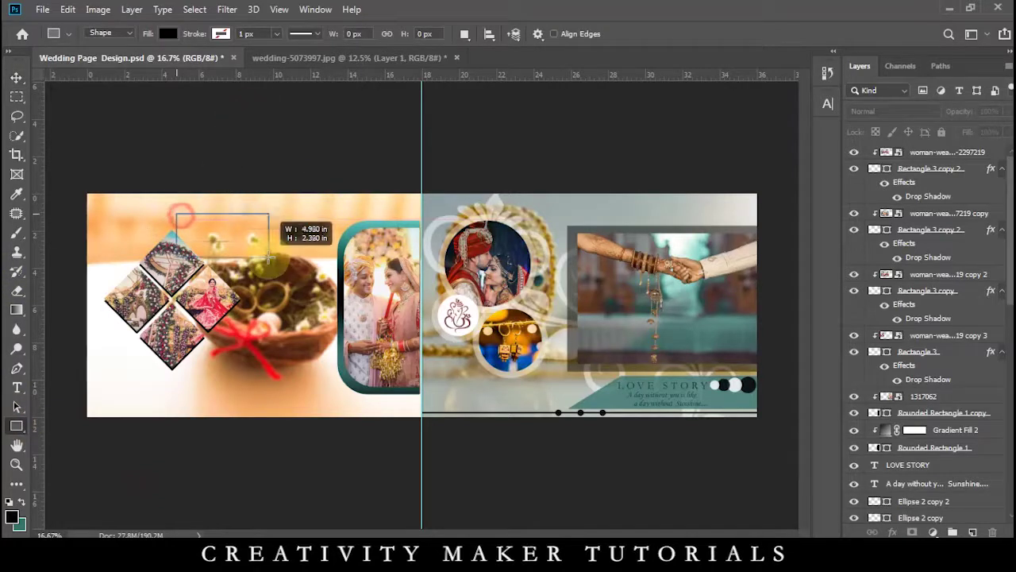
left_click_drag(225, 253, 226, 253)
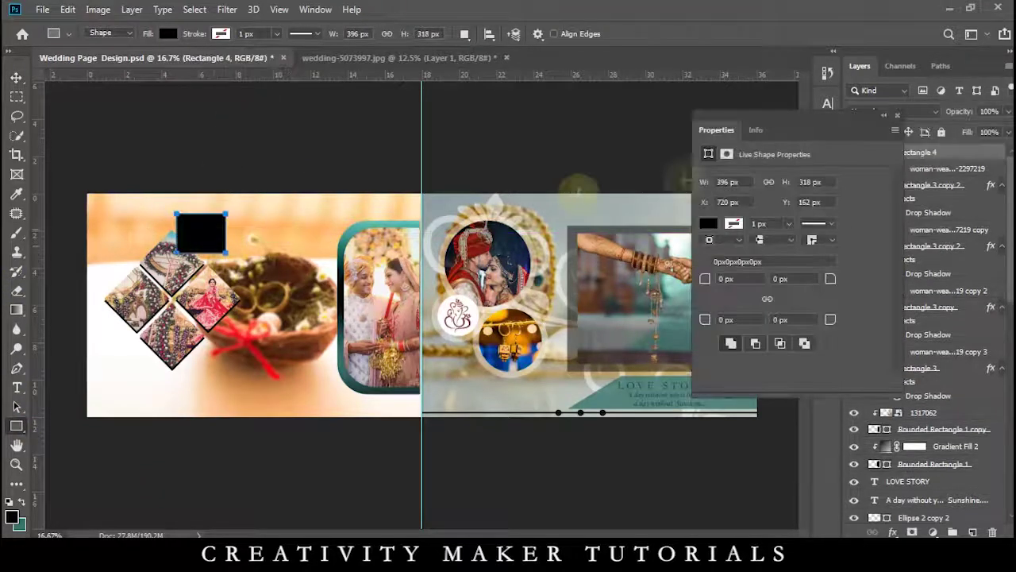
left_click(736, 224)
left_click_drag(769, 224, 691, 220)
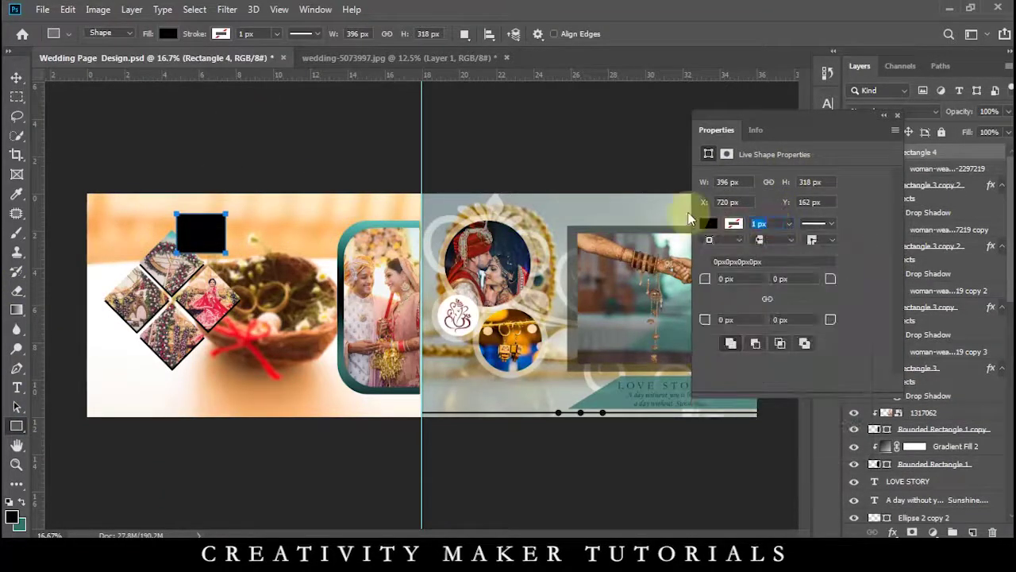
left_click(734, 224)
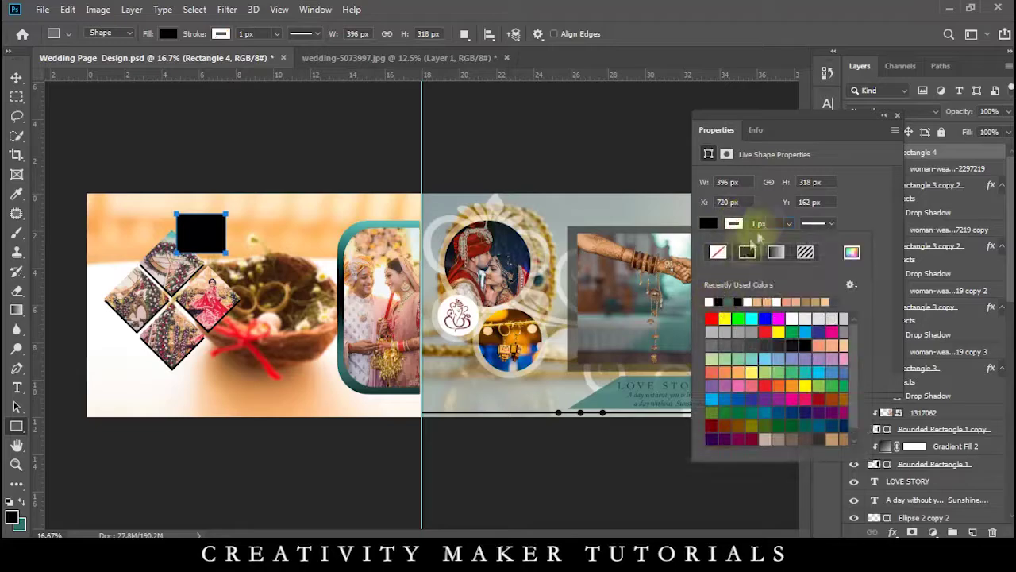
left_click_drag(761, 224, 711, 219)
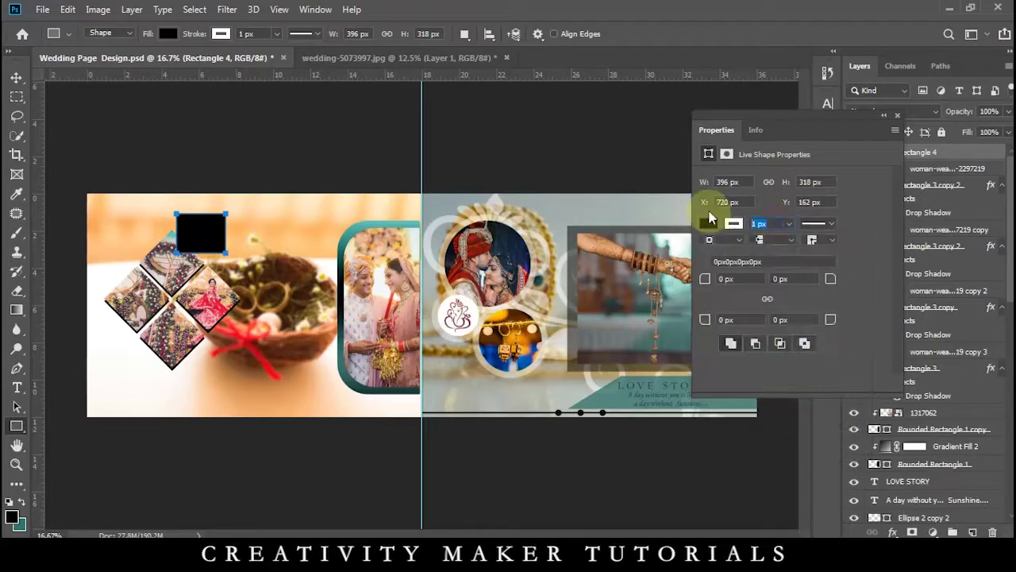
Widen the black rectangle to about 444 px near the page's upper edge and place a duplicate to its right
left_click(16, 77)
key("ctrl+plus")
key("ctrl+plus")
key("ctrl+plus")
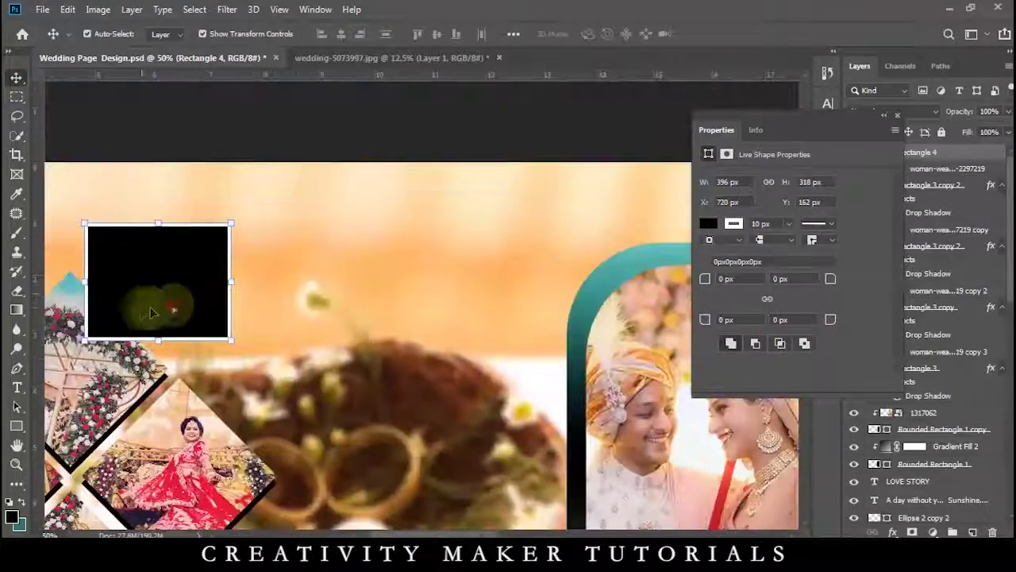
left_click_drag(166, 302, 166, 236)
left_click_drag(278, 242, 297, 247)
left_click_drag(223, 221, 424, 226)
Nudge both black rectangles to the right, and move the copy slightly closer to the original
left_click(243, 227, "shift")
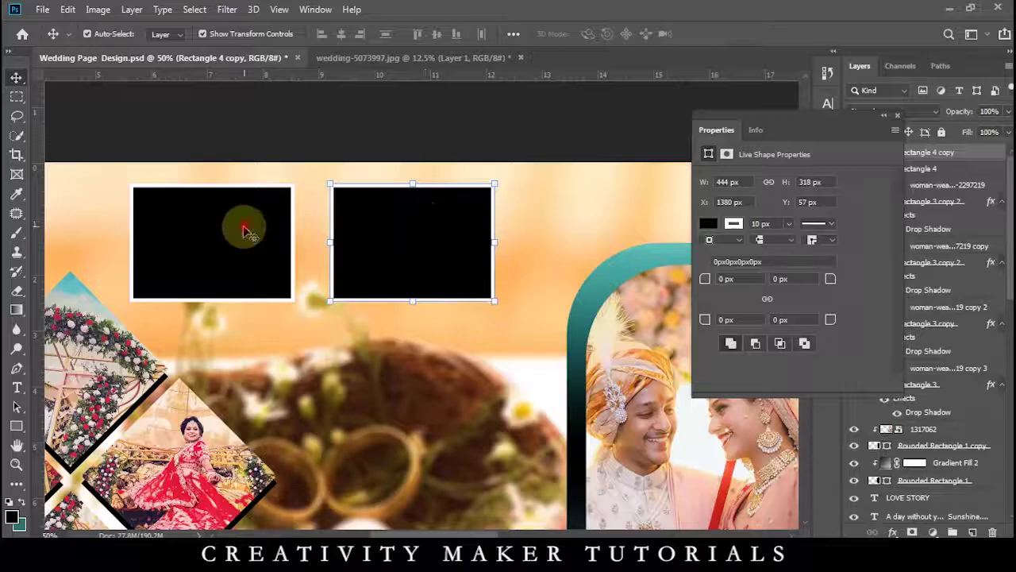
key("shift+Right")
key("shift+Right")
key("shift+Right")
key("shift+Right")
key("shift+Right")
key("shift+Right")
key("shift+Right")
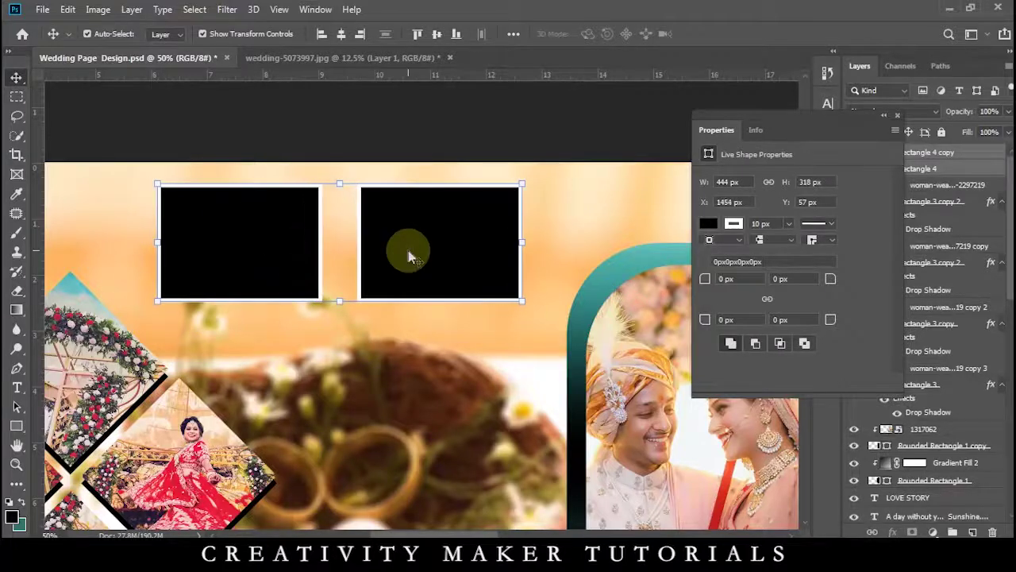
key("ctrl+minus")
left_click(405, 155)
left_click(431, 266)
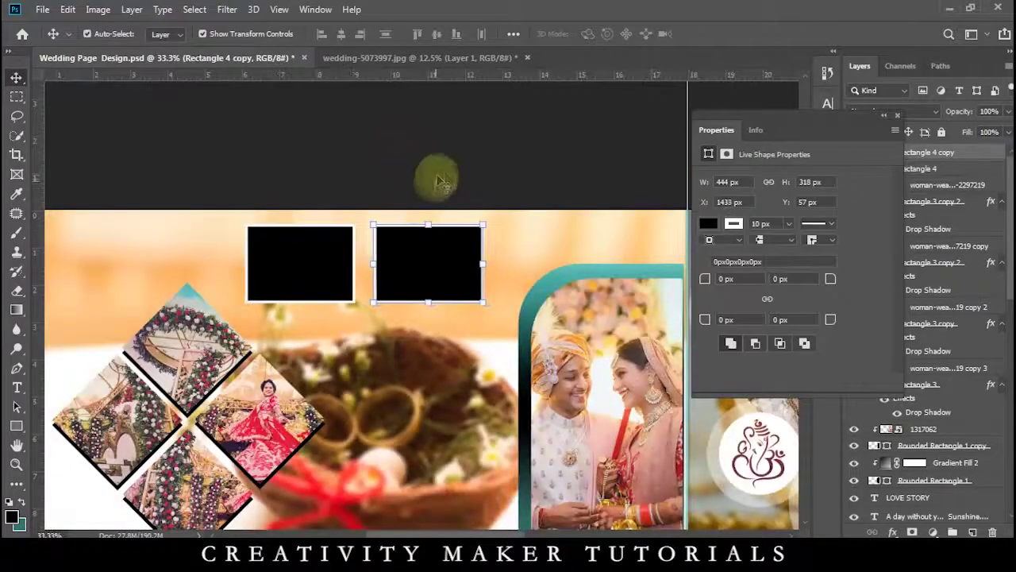
left_click(442, 182)
Place the table-with-plates-and-flowers photo from Downloads over the right black rectangle, scaled to about 3.11 × 2.07 in
key("ctrl+minus")
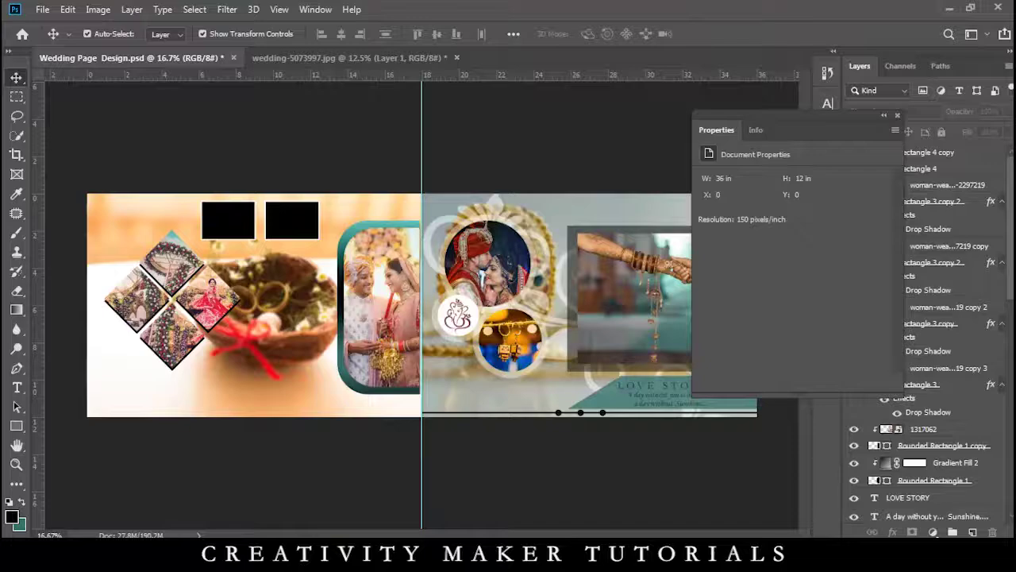
key("alt+Tab")
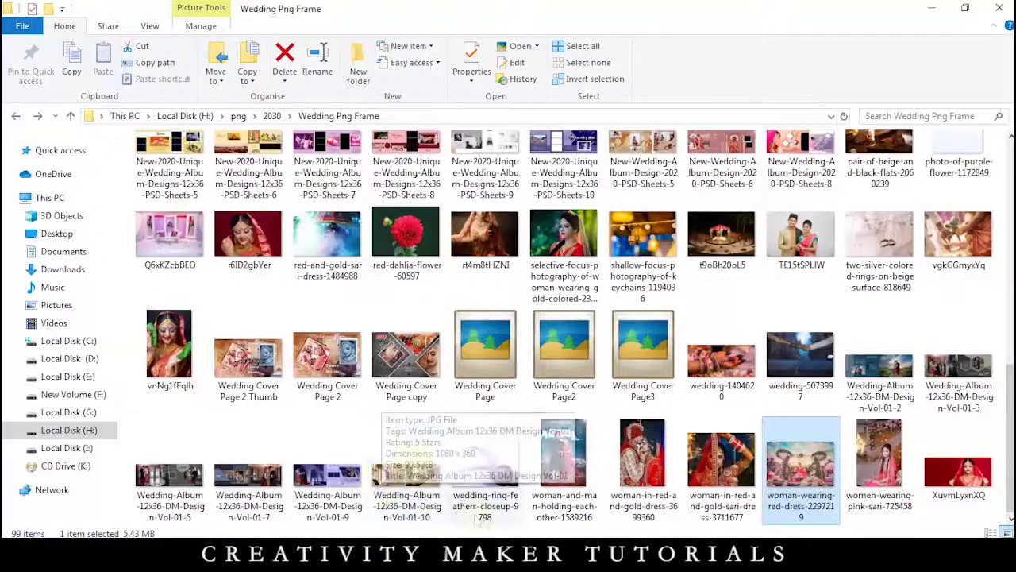
left_click(62, 270)
scroll(782, 252, "down", 4)
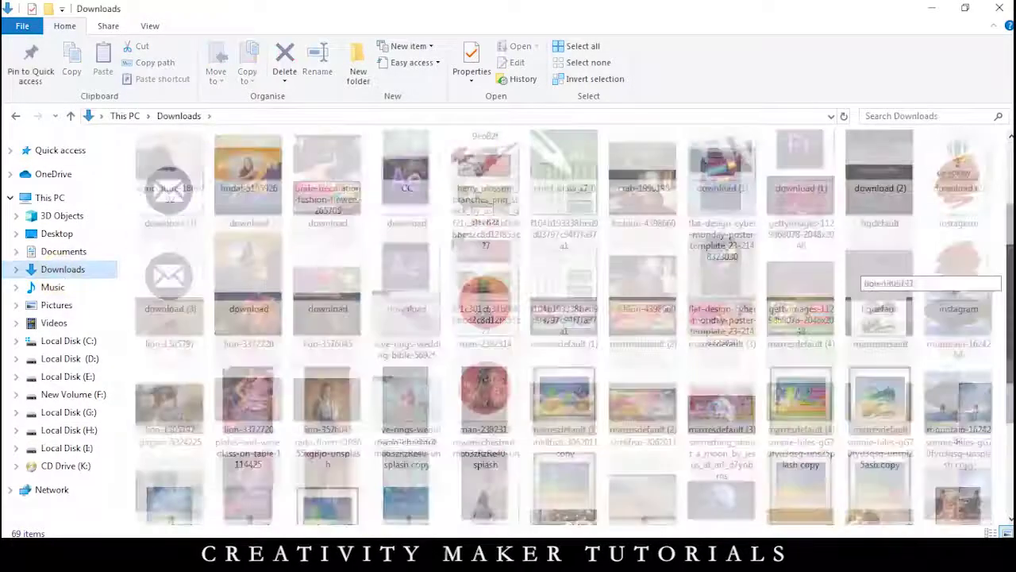
left_click_drag(566, 425, 318, 230)
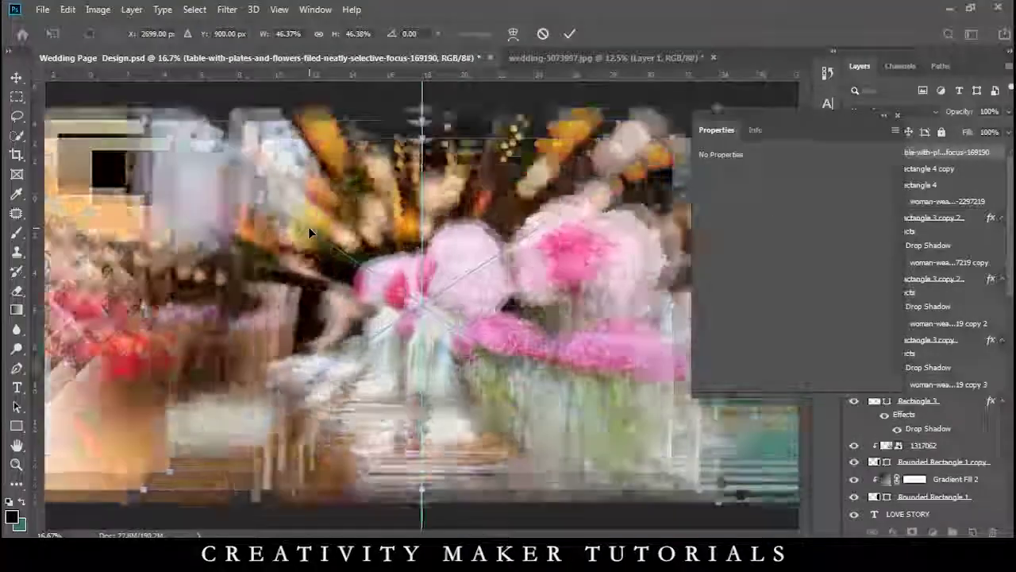
left_click_drag(754, 526, 246, 178)
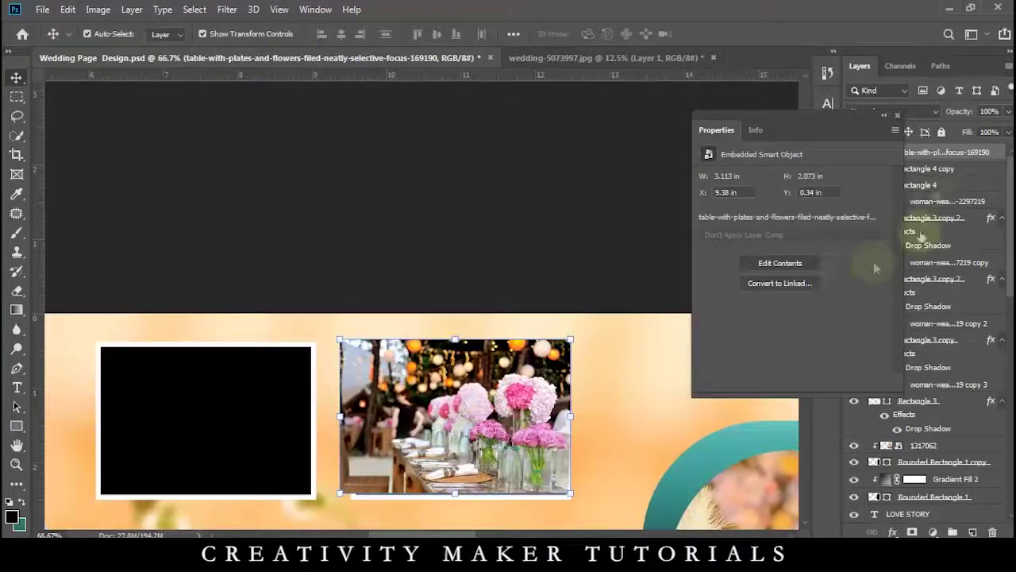
Clip the table-with-plates-and-flowers photo to the right rectangle, keeping its layer directly above that shape
left_click(898, 114)
left_click_drag(928, 181, 927, 175)
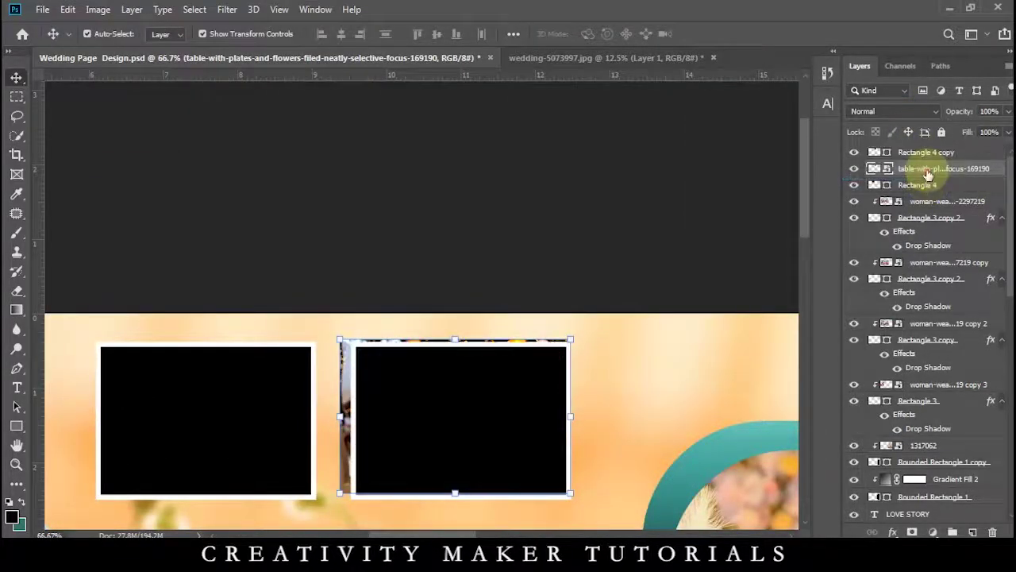
key("ctrl+]")
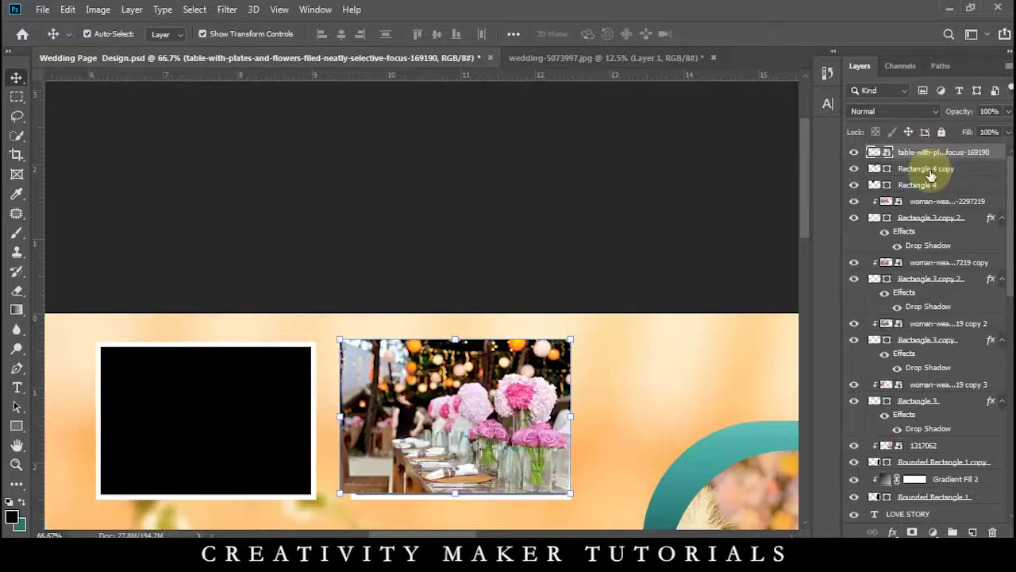
right_click(905, 156)
left_click(763, 322)
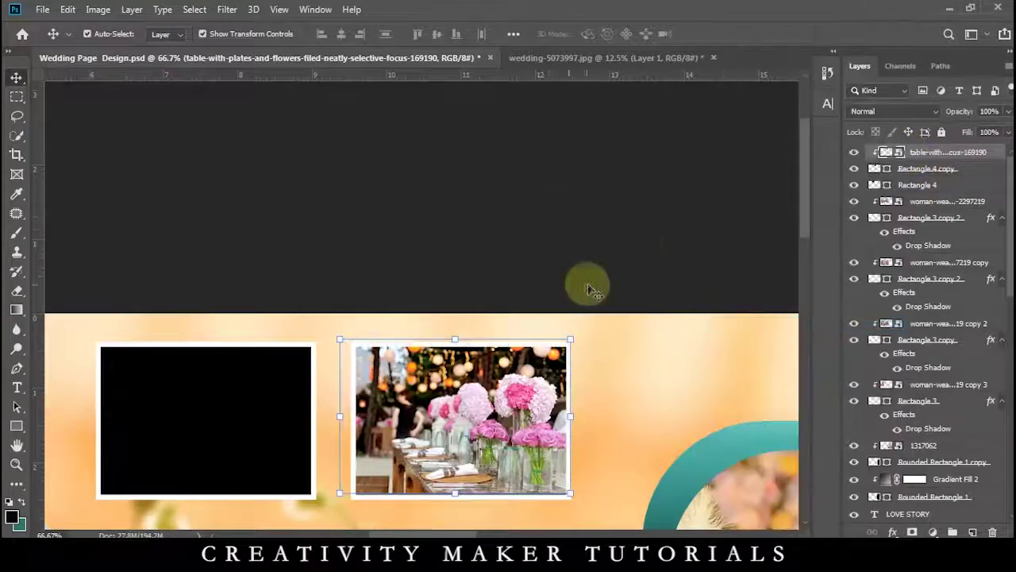
left_click(563, 233)
Place the plates-and-wine-glass photo from Downloads over the left black rectangle, scaled to cover the rectangle's width
left_click(272, 402)
left_click(358, 554)
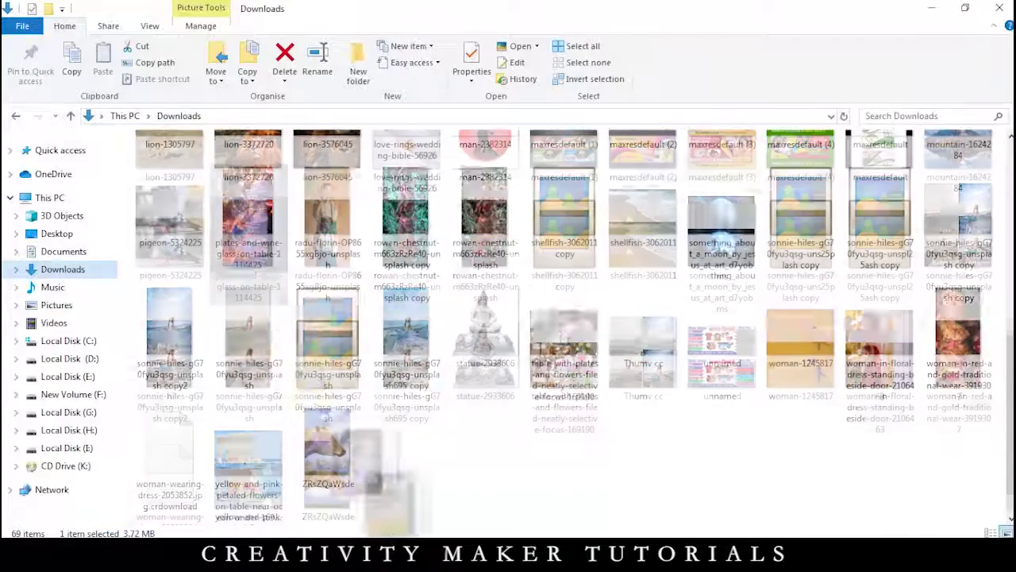
left_click_drag(564, 374, 487, 511)
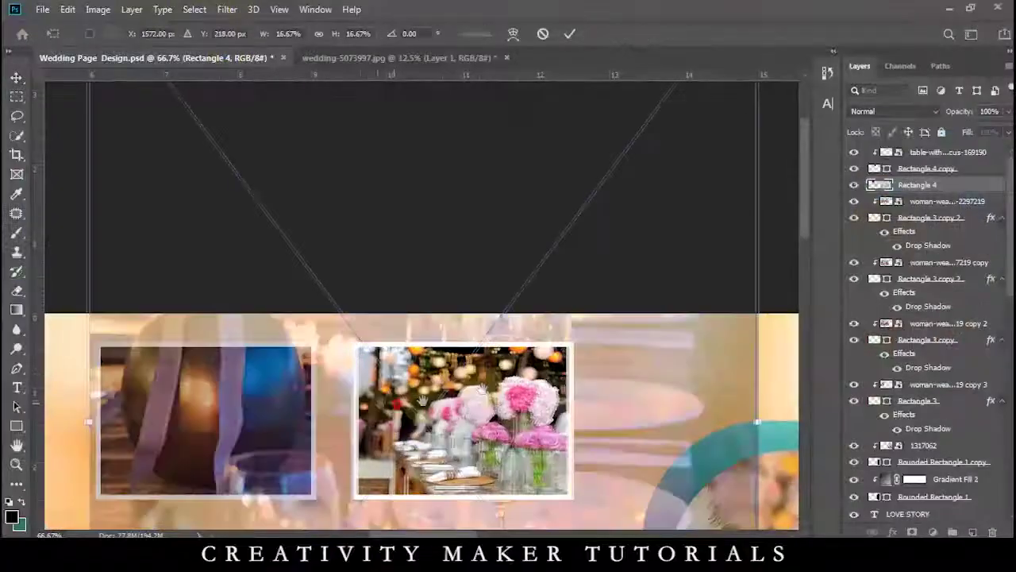
key("ctrl+minus")
key("ctrl+minus")
left_click_drag(676, 148, 611, 300)
left_click_drag(554, 368, 443, 351)
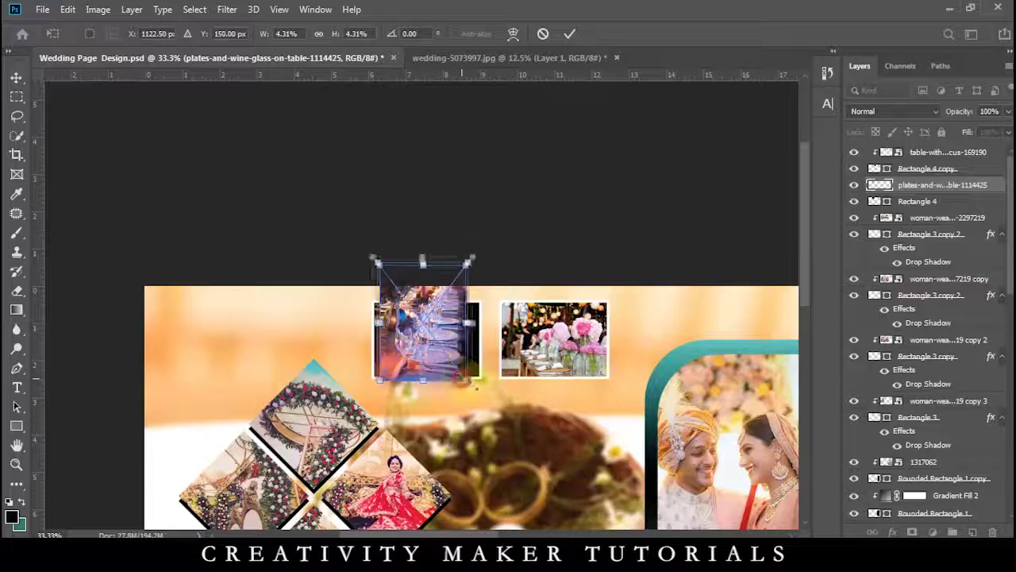
left_click_drag(477, 387, 482, 387)
key("Return")
Clip the plates-and-wine-glass photo to the left rectangle and nudge it upward inside the frame
right_click(910, 187)
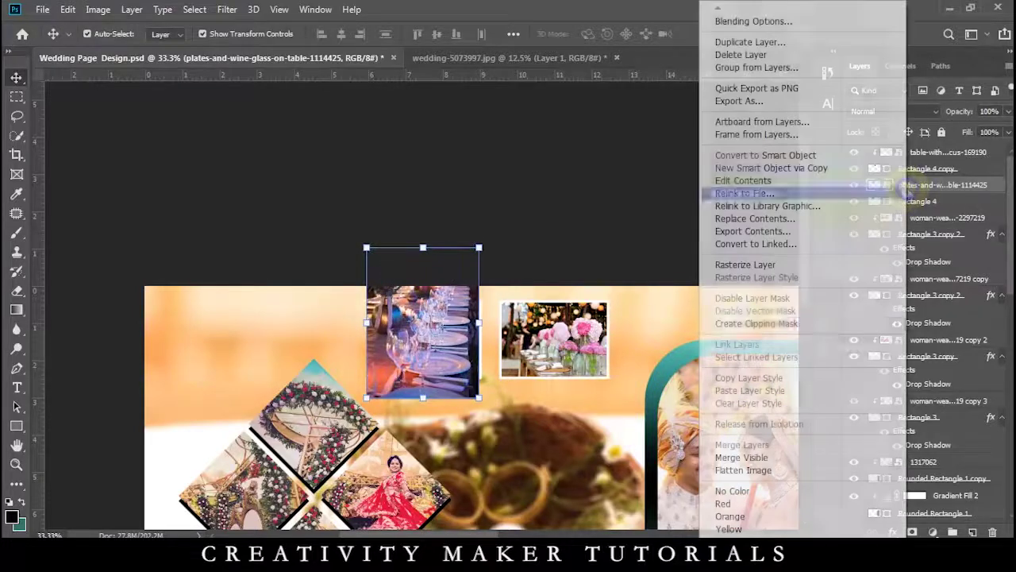
left_click(755, 322)
key("shift+Up")
key("shift+Up")
key("shift+Up")
key("shift+Up")
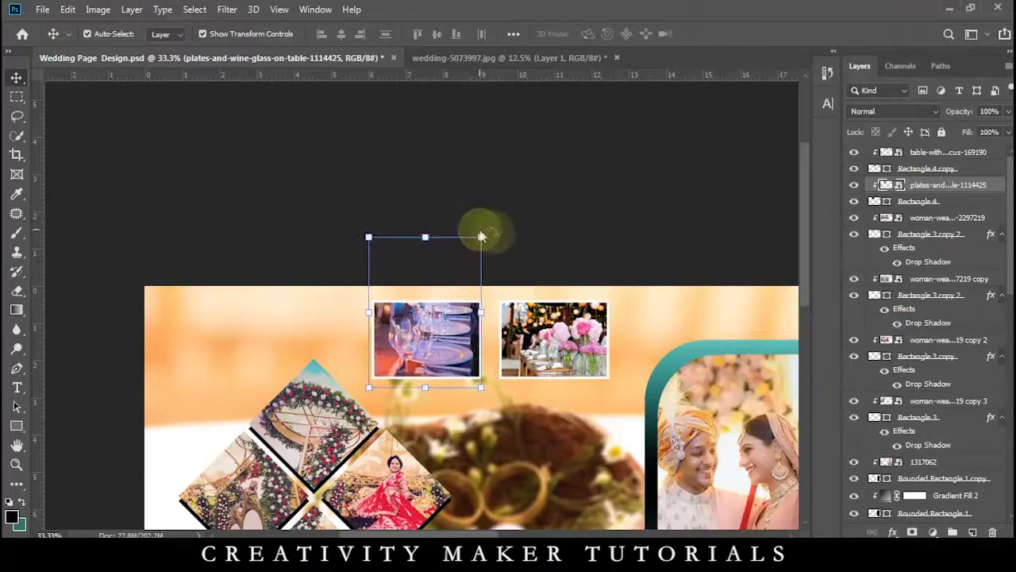
left_click(547, 237)
Bring the upper half of the heart-and-swirl ornament from Name Frame.png into the wedding spread near the wine-glass photo
key("ctrl+minus")
key("ctrl+minus")
key("ctrl+plus")
key("ctrl+plus")
key("ctrl+plus")
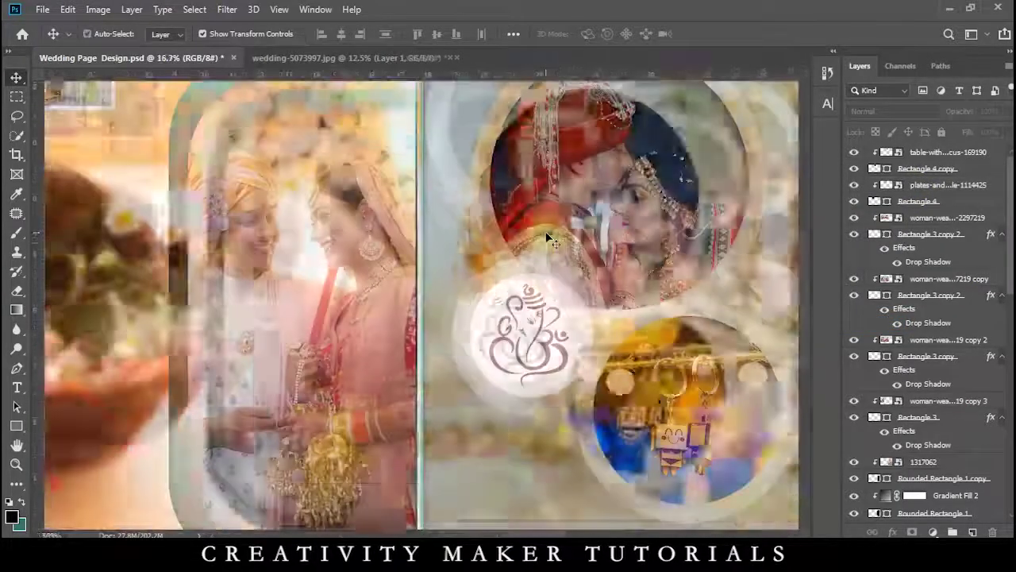
left_click_drag(414, 276, 633, 413)
left_click_drag(492, 416, 459, 284)
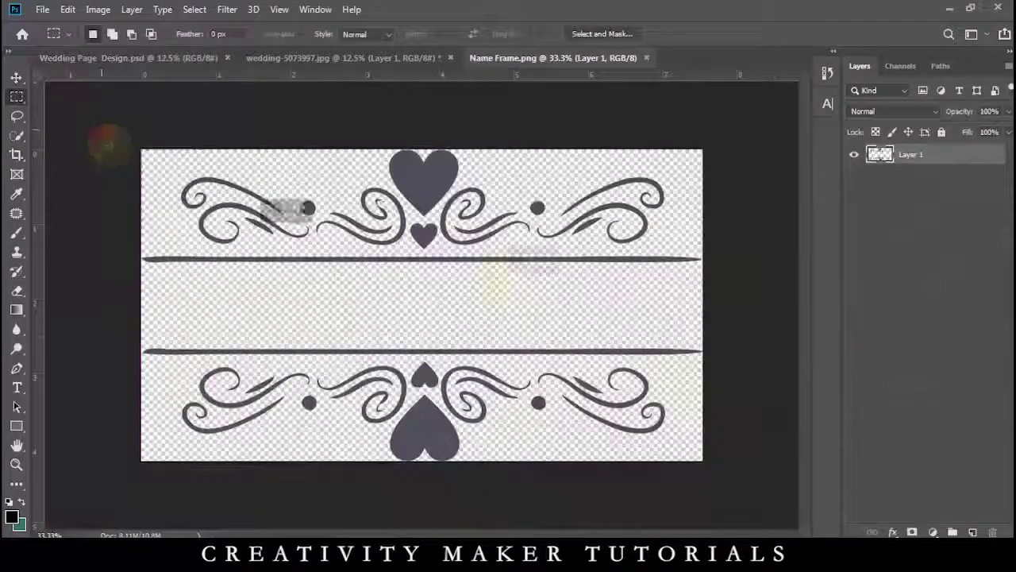
key("ctrl+a")
key("v")
left_click_drag(422, 204, 279, 243)
key("ctrl+plus")
key("ctrl+plus")
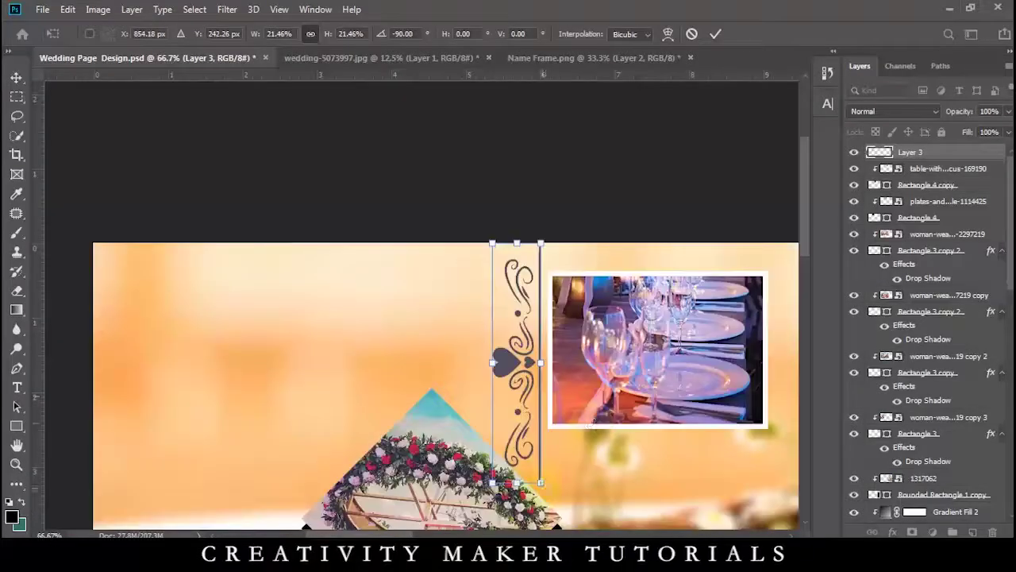
Shrink the vertical ornament to slightly less than the wine-glass frame's height and center it along the frame's outer edge
left_click_drag(495, 477, 509, 439)
key("Return")
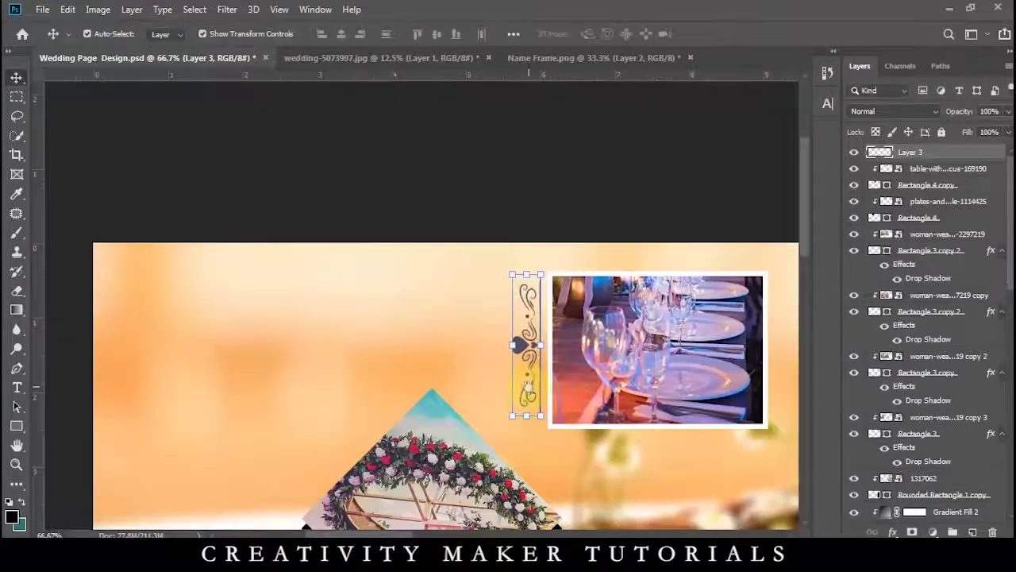
scroll(485, 390, "right", 3)
key("Down")
key("Down")
key("Down")
Duplicate the ornament, flipping copies horizontally, to fill the gap between the two photo frames and flank the flower photo's outer edge
key("ctrl+j")
left_click_drag(402, 365, 660, 363)
key("ctrl+j")
right_click(671, 362)
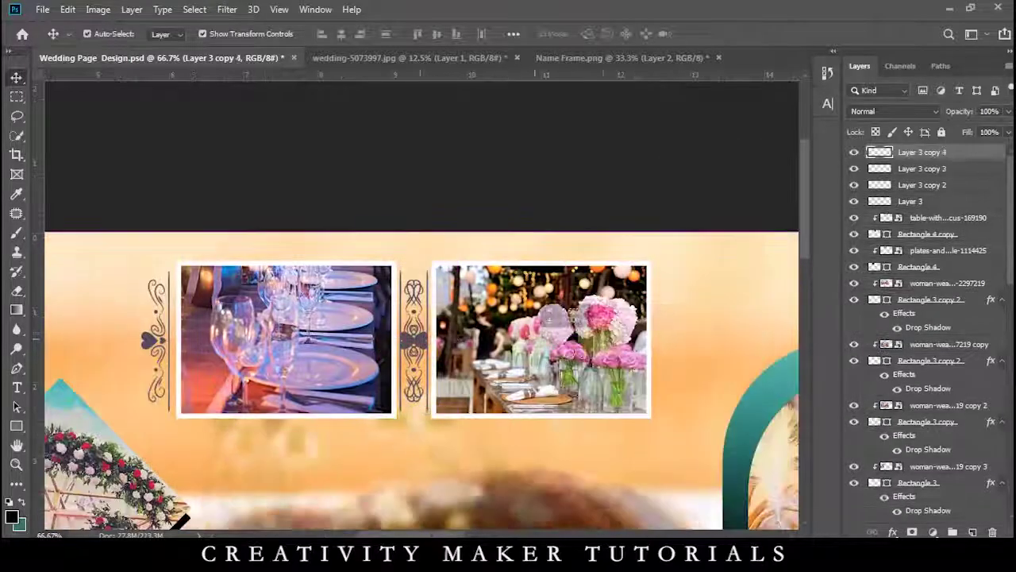
left_click(420, 193)
left_click_drag(413, 342, 671, 341)
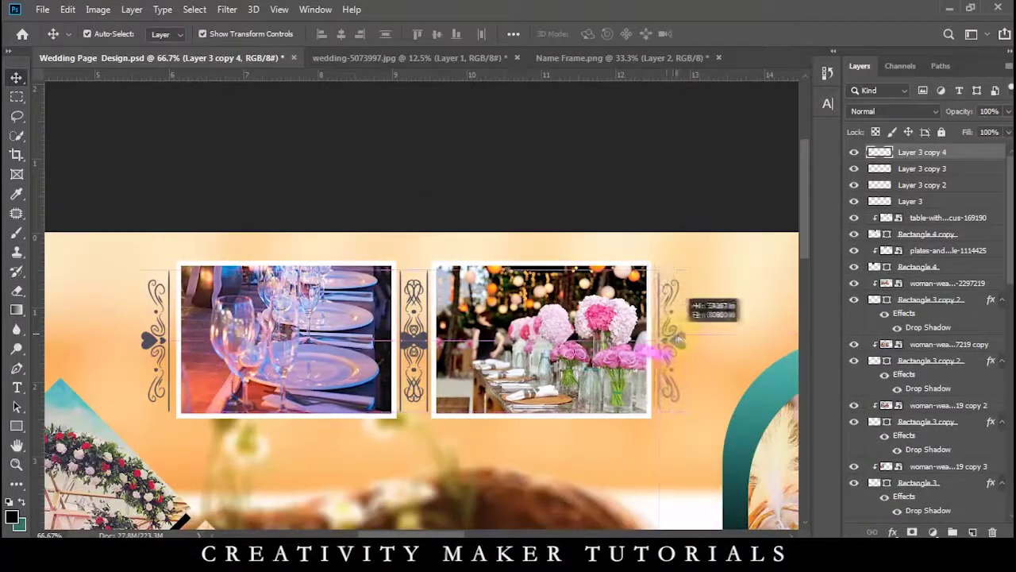
left_click(653, 177)
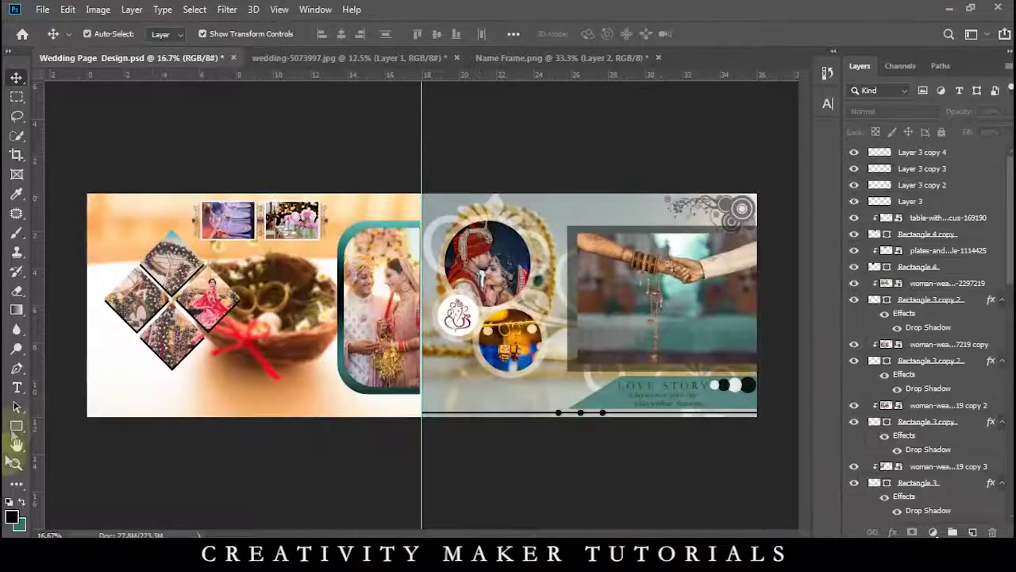
Add the text HAPPY in black Garamond at 100 pt below the four diamonds
left_click(17, 387)
left_click(140, 389)
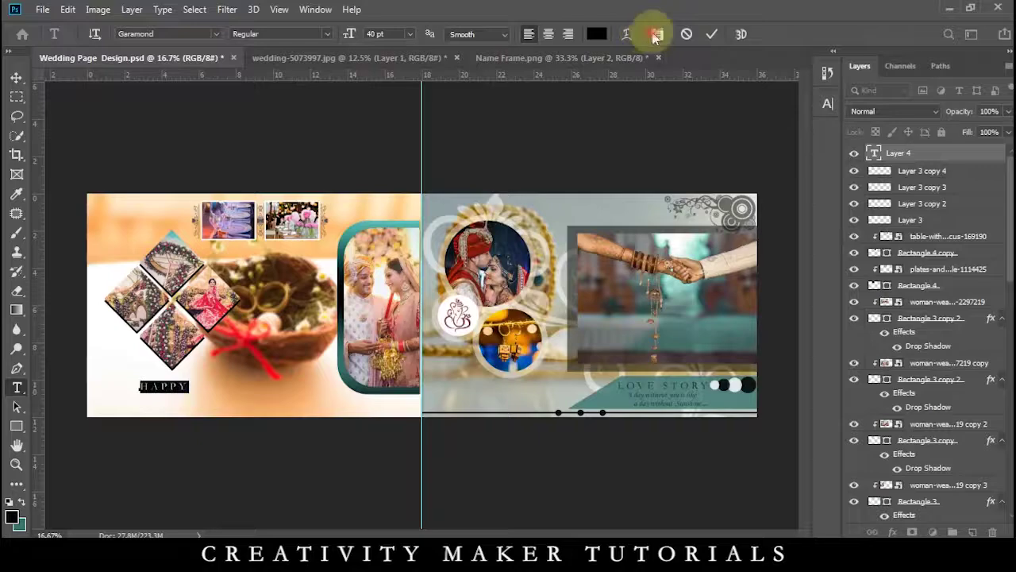
left_click(657, 34)
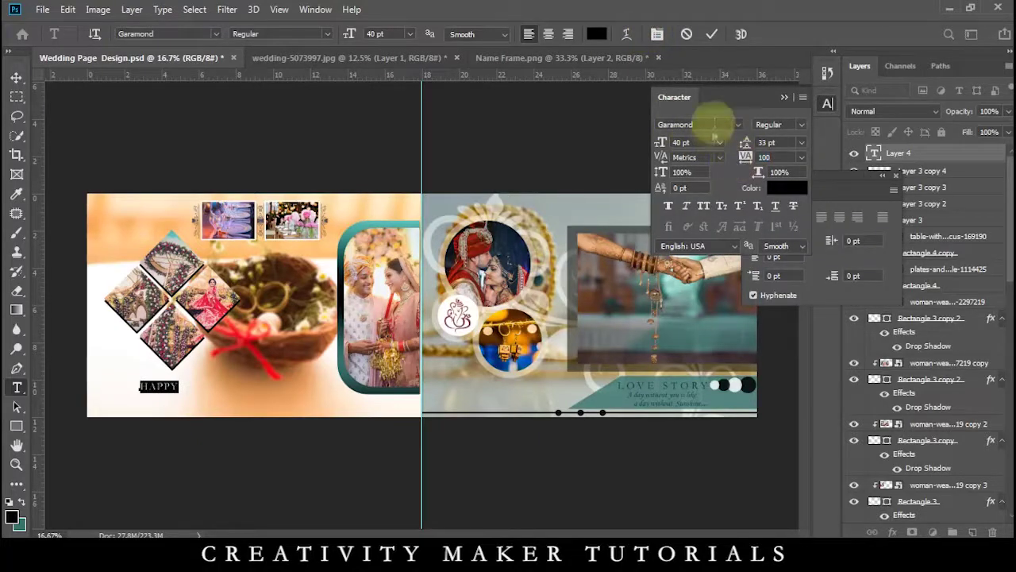
type("100")
key("Return")
left_click(17, 77)
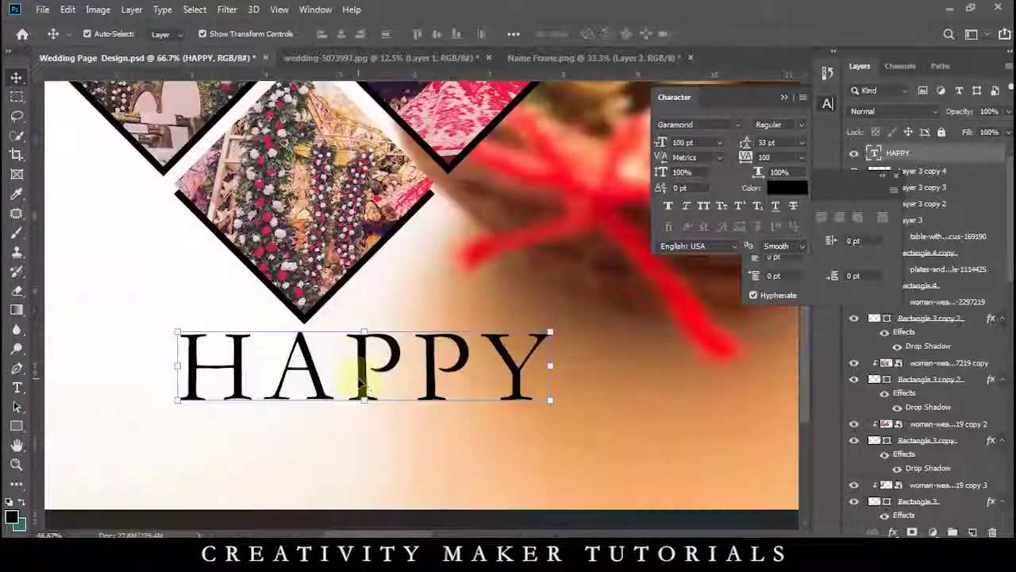
Duplicate the HAPPY text just below the original and set the copy to Arial Black, 300 pt, with tracking -40
key("ctrl+minus")
key("ctrl+minus")
key("ctrl+minus")
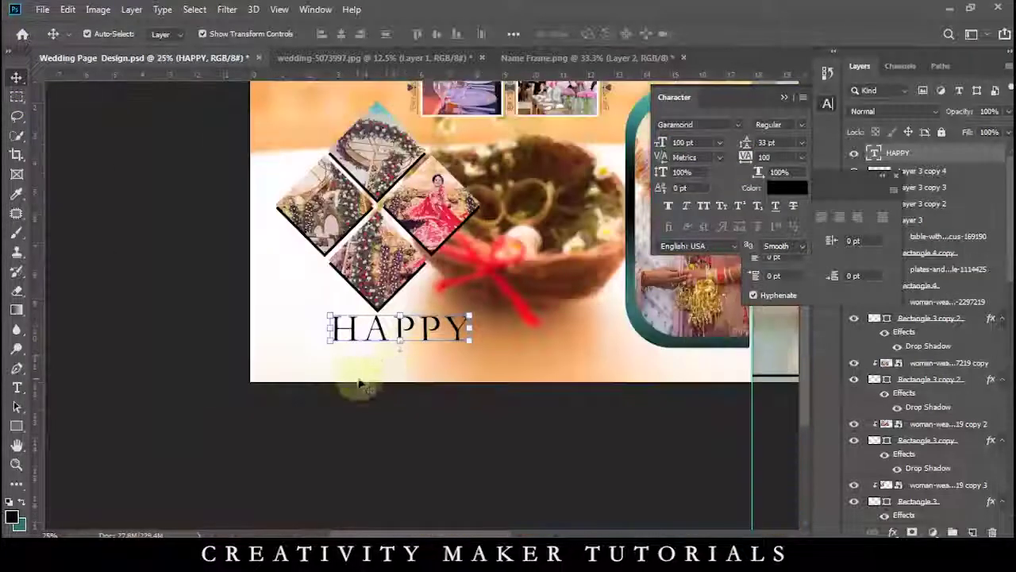
left_click_drag(456, 338, 478, 376)
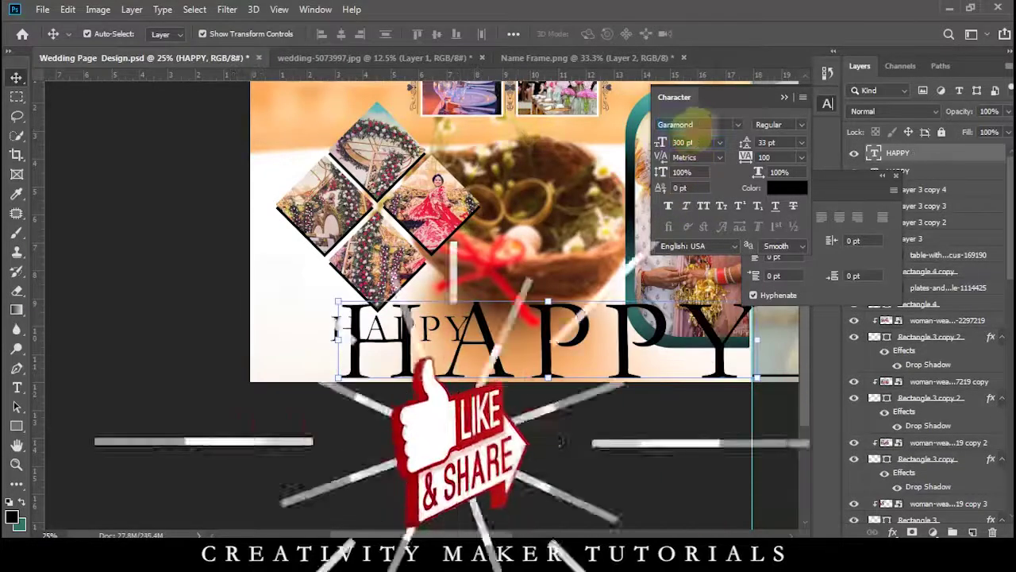
left_click(738, 125)
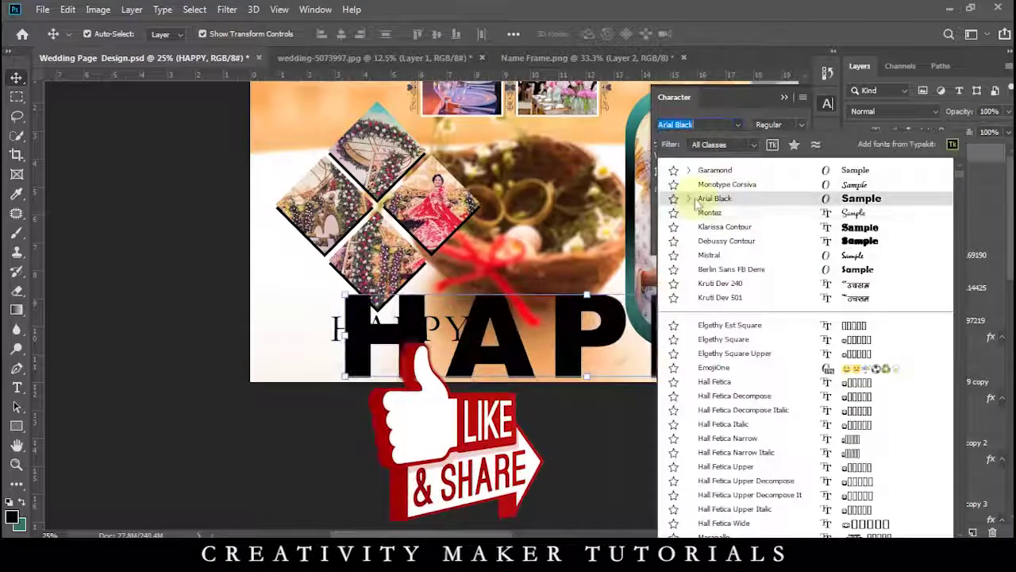
left_click(695, 199)
left_click_drag(746, 150, 746, 156)
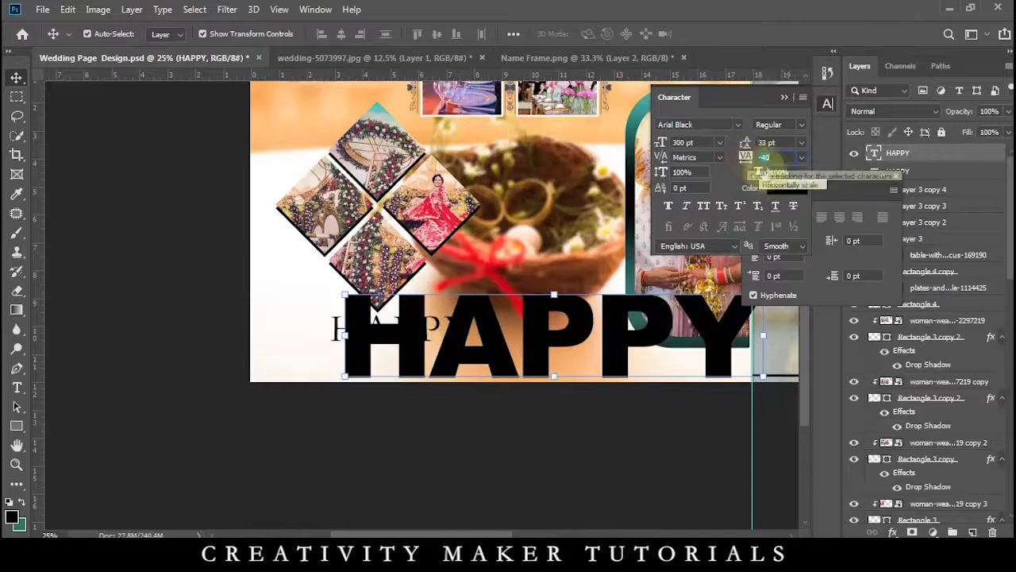
Change the large HAPPY copy's wording to WEDDING and set its tracking to 40
double_click(762, 329)
type("WEDDIN")
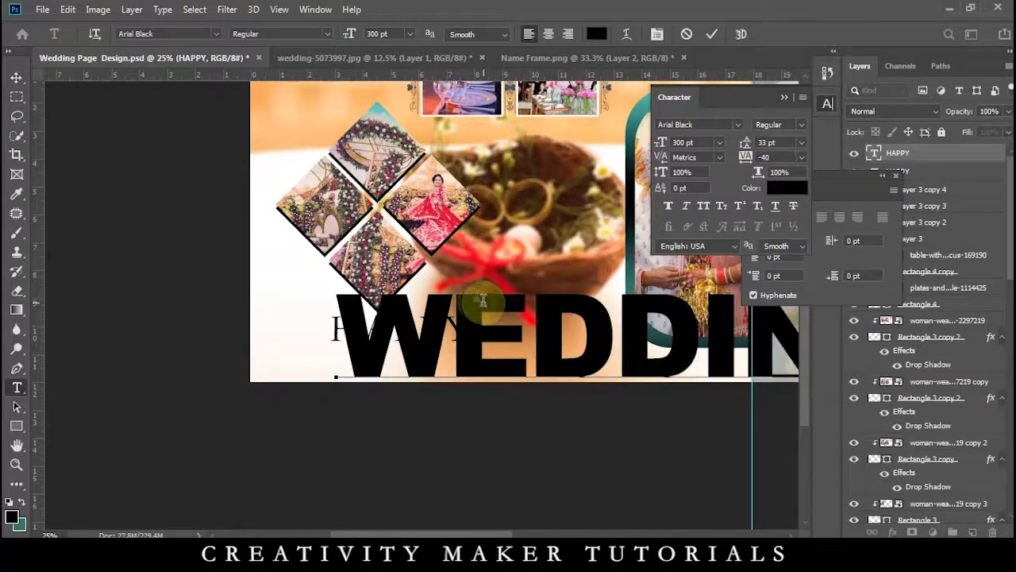
key("ctrl+a")
left_click_drag(744, 160, 748, 160)
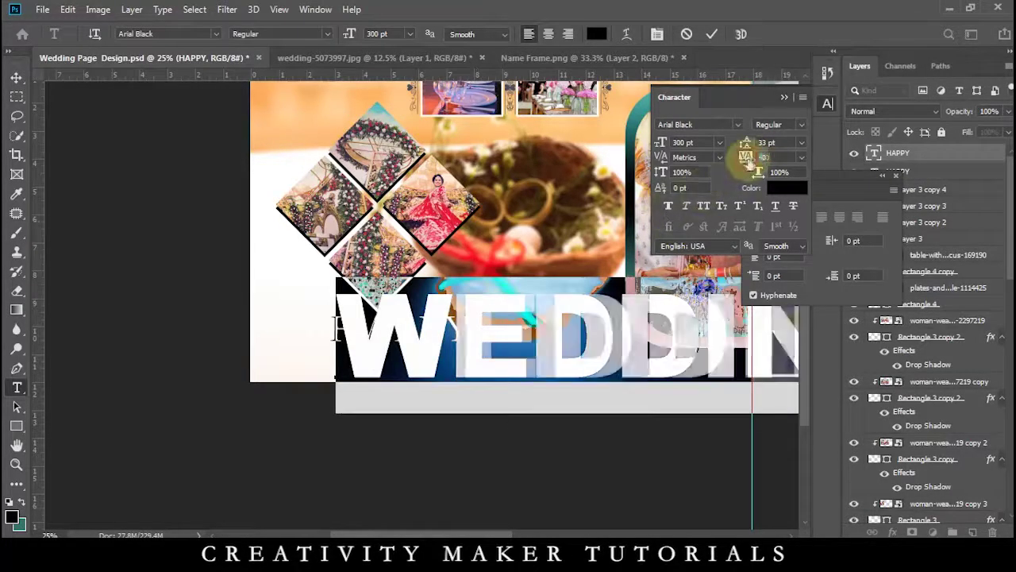
left_click(17, 78)
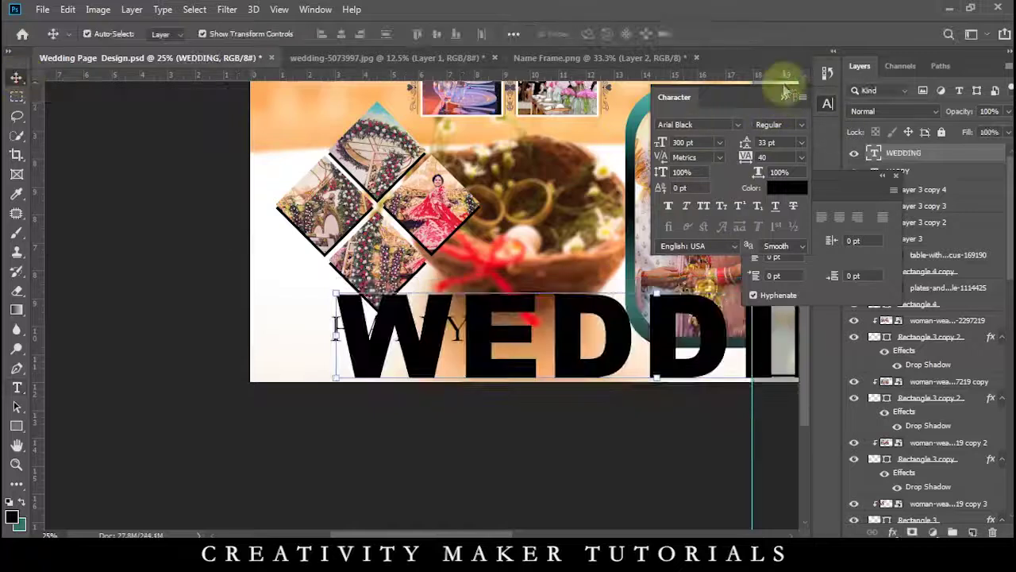
Set the WEDDING text to 120 pt, align it under HAPPY, and move HAPPY slightly closer to it
left_click(784, 93)
key("ctrl+plus")
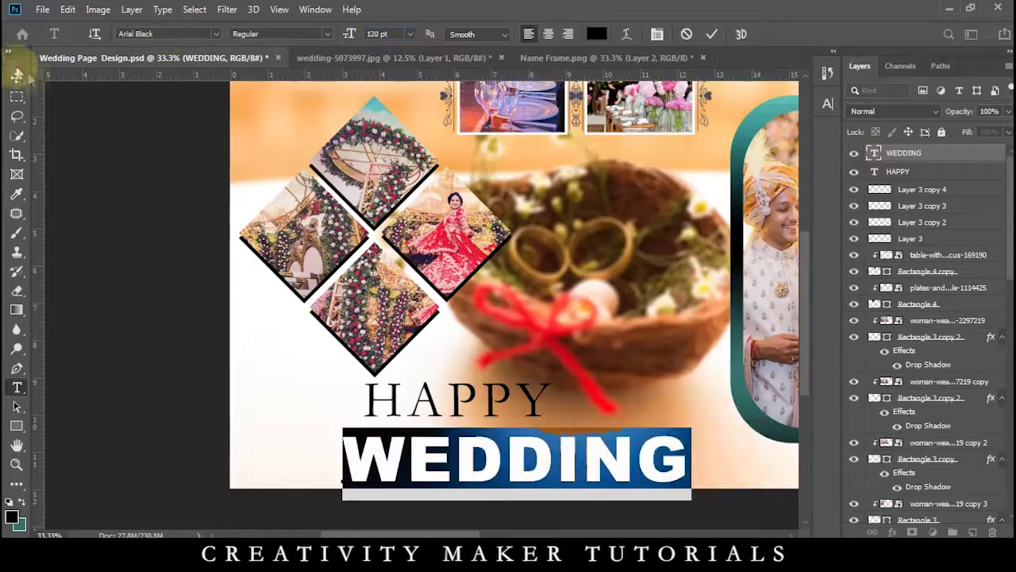
left_click(16, 77)
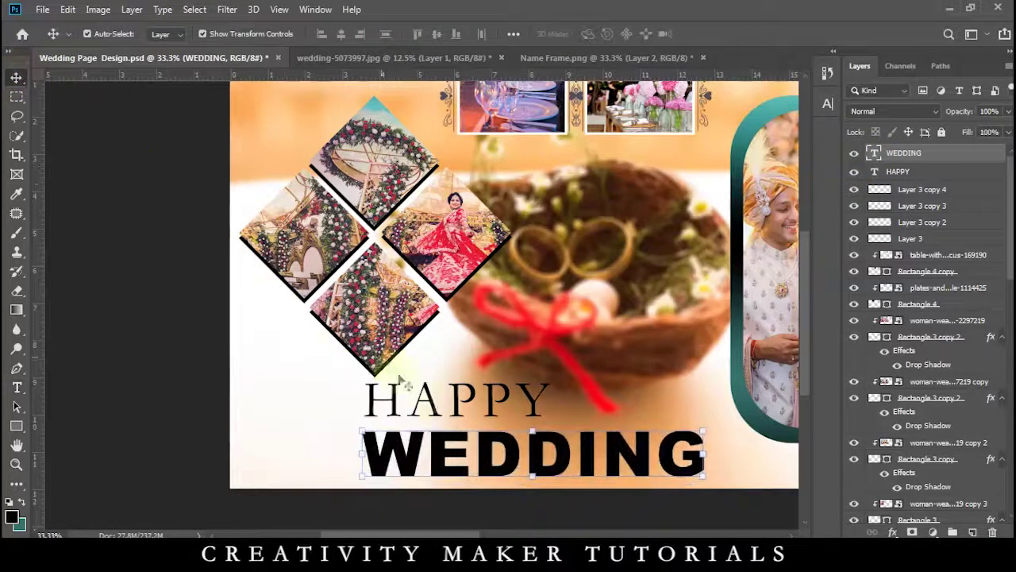
left_click(426, 401)
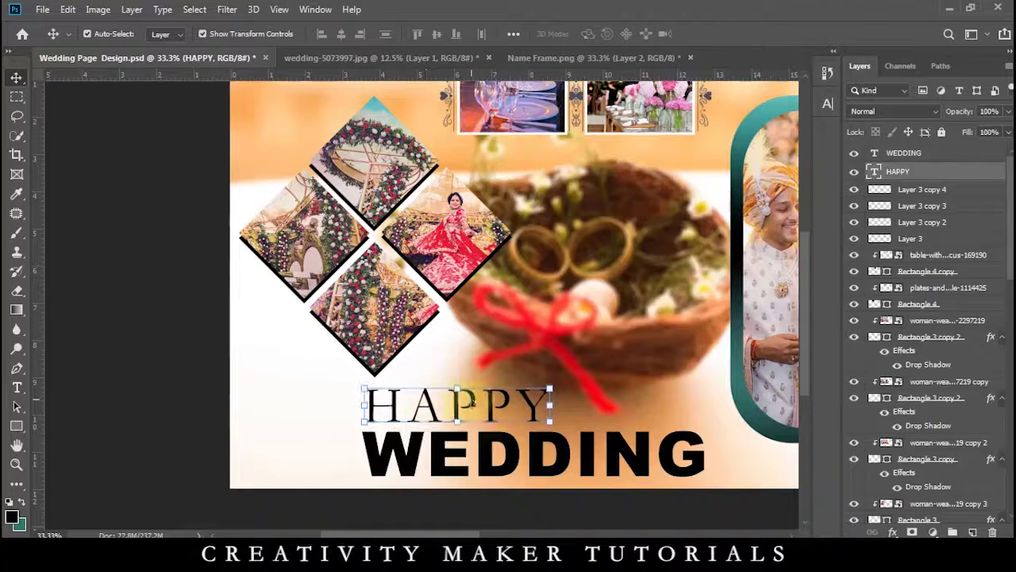
Give the WEDDING text a gradient overlay and a white outer glow with Normal blending, 11% spread and 0 px size
left_click(516, 448)
double_click(963, 159)
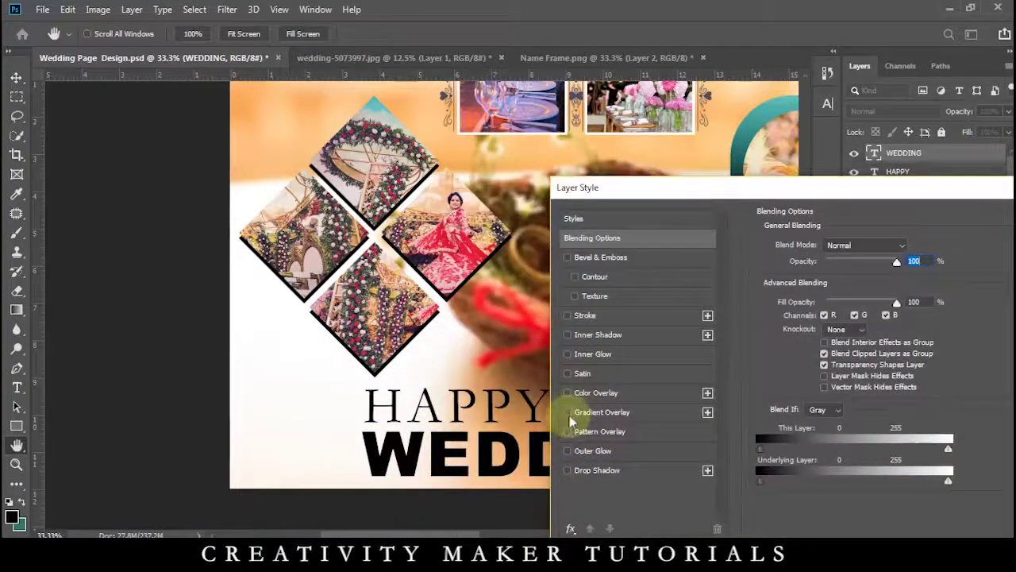
left_click(567, 412)
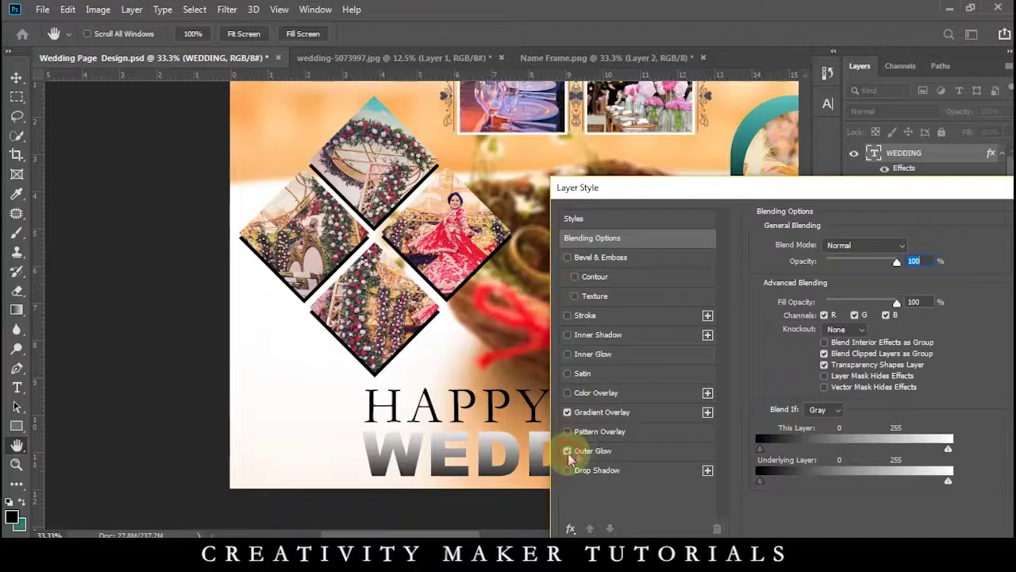
left_click(631, 450)
left_click(848, 245)
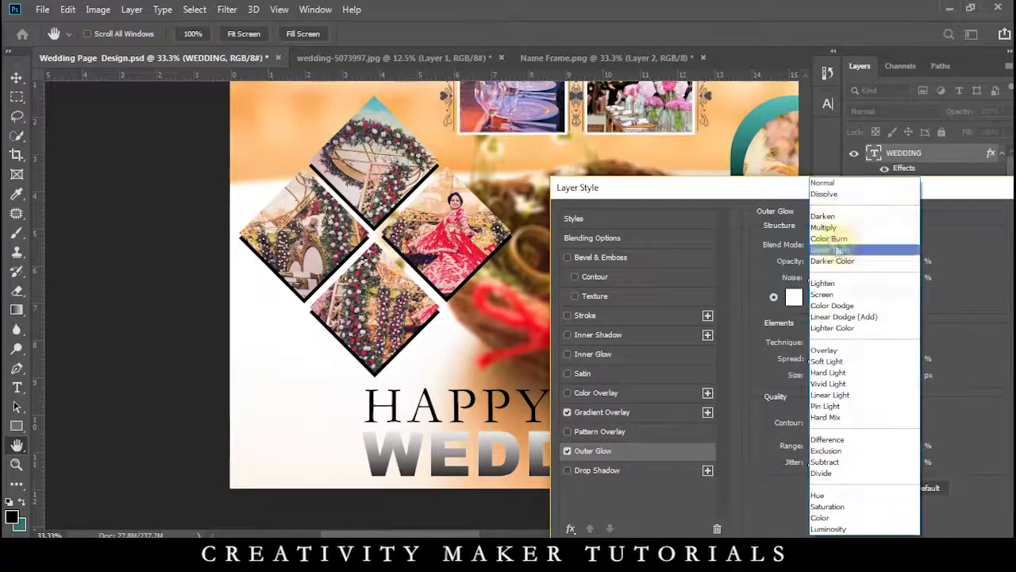
left_click(826, 180)
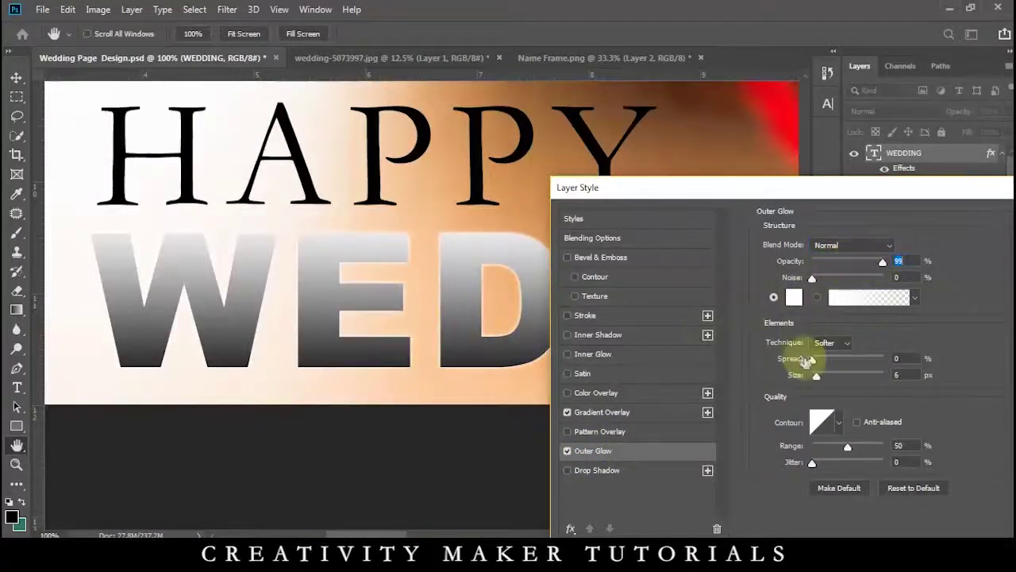
left_click_drag(828, 379, 813, 383)
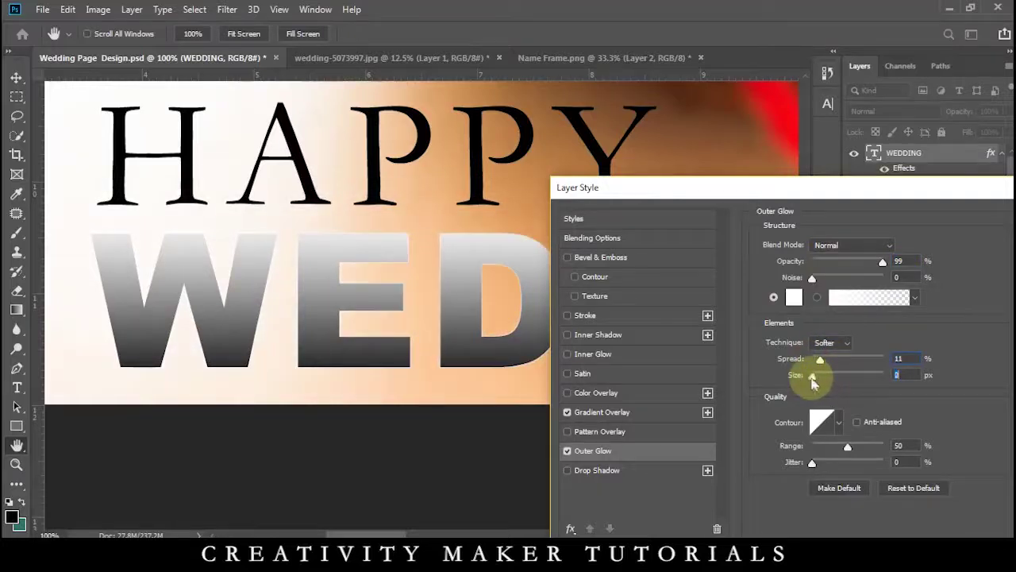
Try a red 5 px outside stroke on the WEDDING text
left_click(574, 317)
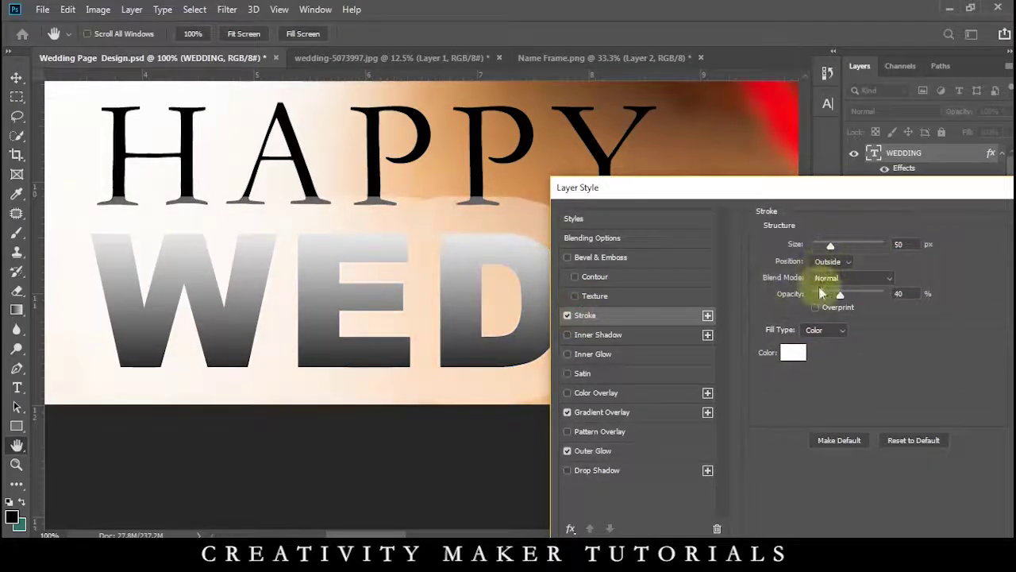
left_click(796, 350)
left_click_drag(749, 333, 785, 282)
left_click(917, 279)
left_click_drag(830, 247, 816, 242)
left_click(794, 350)
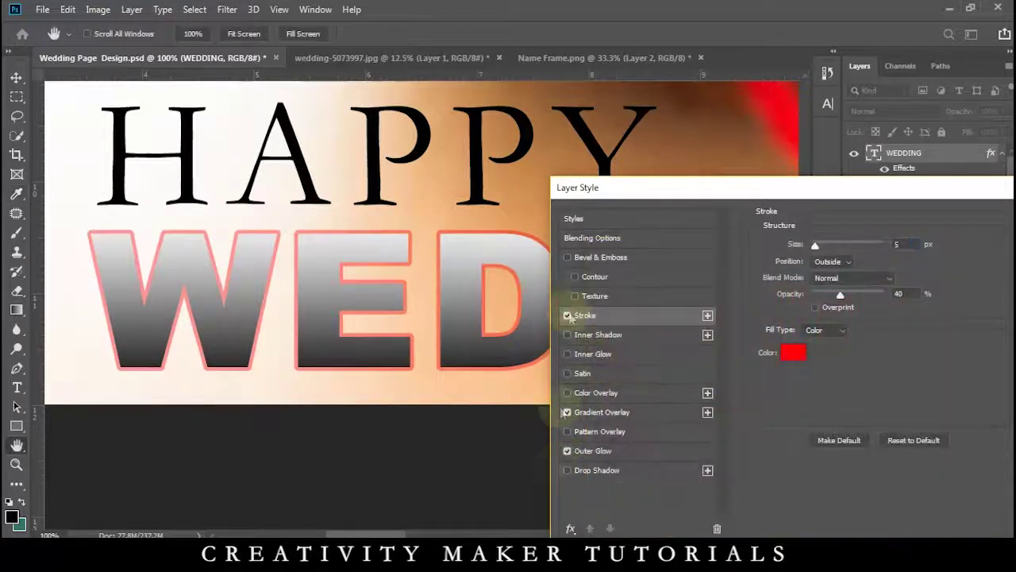
left_click(567, 315)
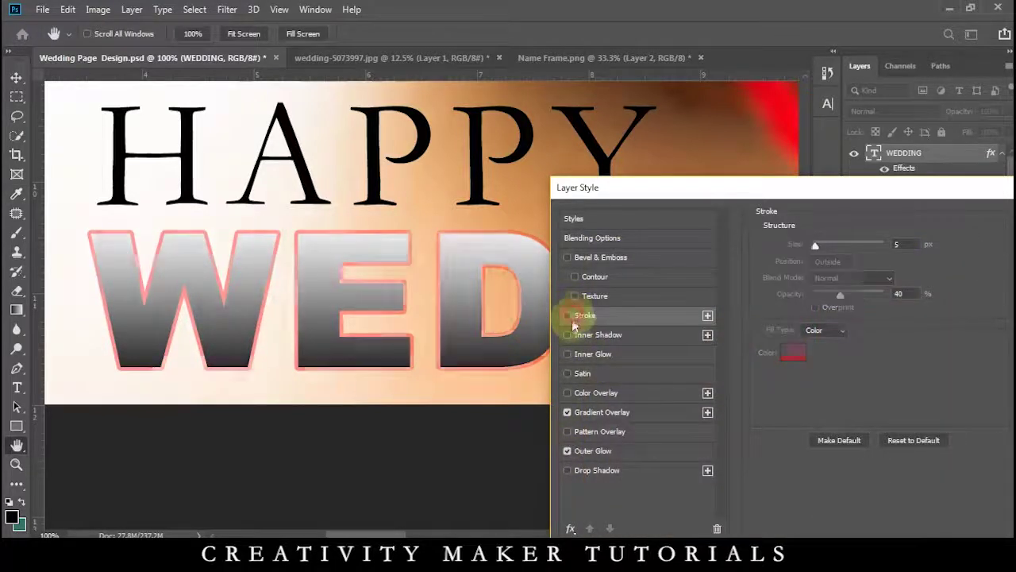
Add a red (ff0000) drop shadow to the WEDDING text with a 170° angle and 11 px distance
left_click(567, 471)
left_click(597, 470)
left_click(913, 246)
left_click(784, 288)
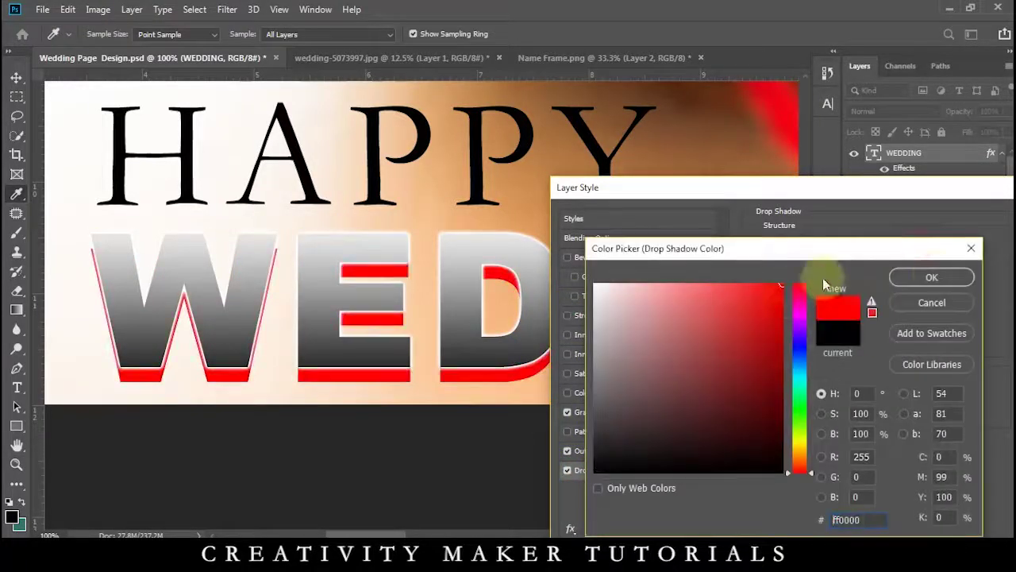
left_click(931, 276)
left_click_drag(823, 289, 819, 313)
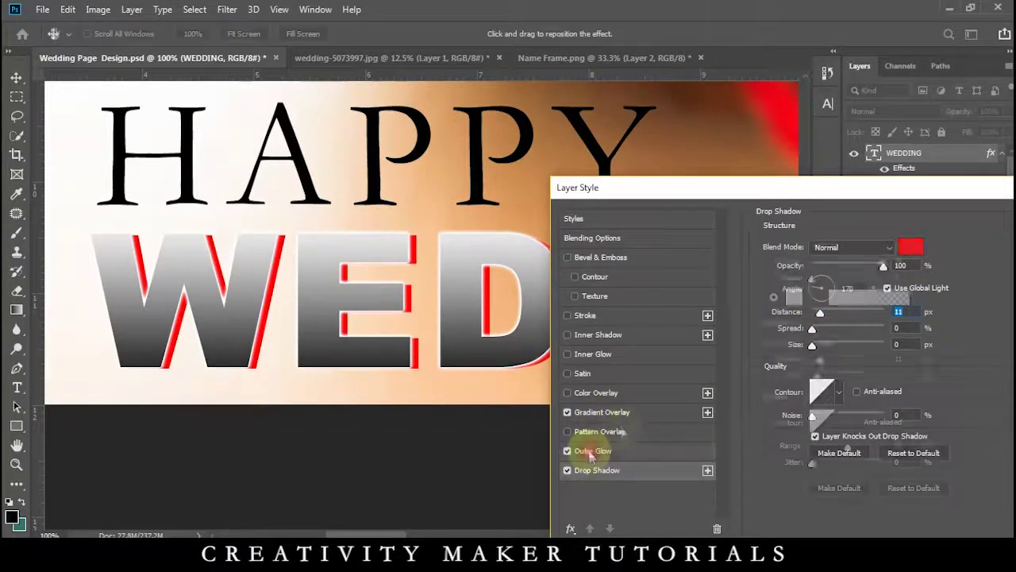
Set the WEDDING text's outer glow to 29% spread and 7 px size, and its drop shadow angle to 180°
left_click(592, 450)
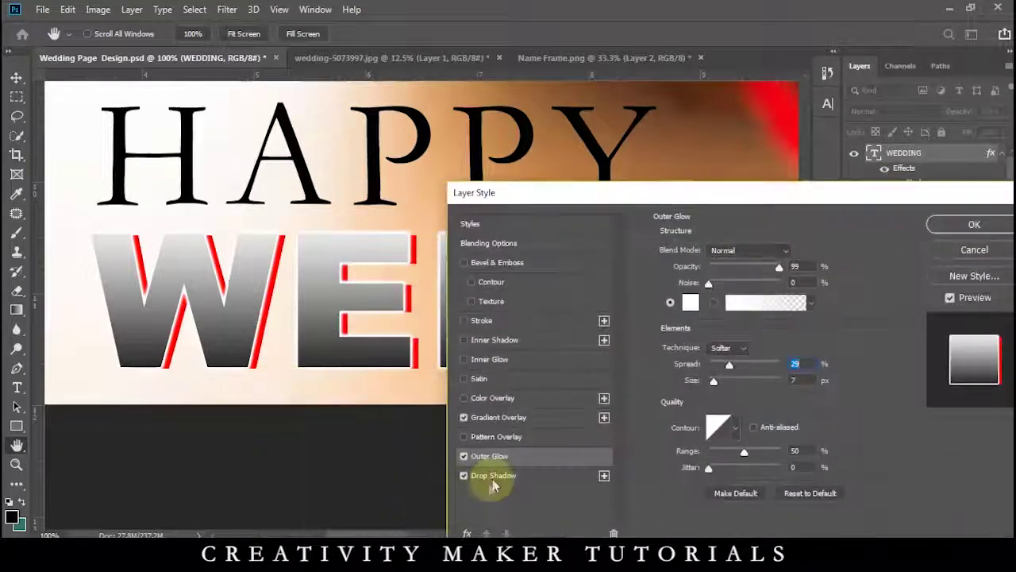
left_click(493, 475)
type("180")
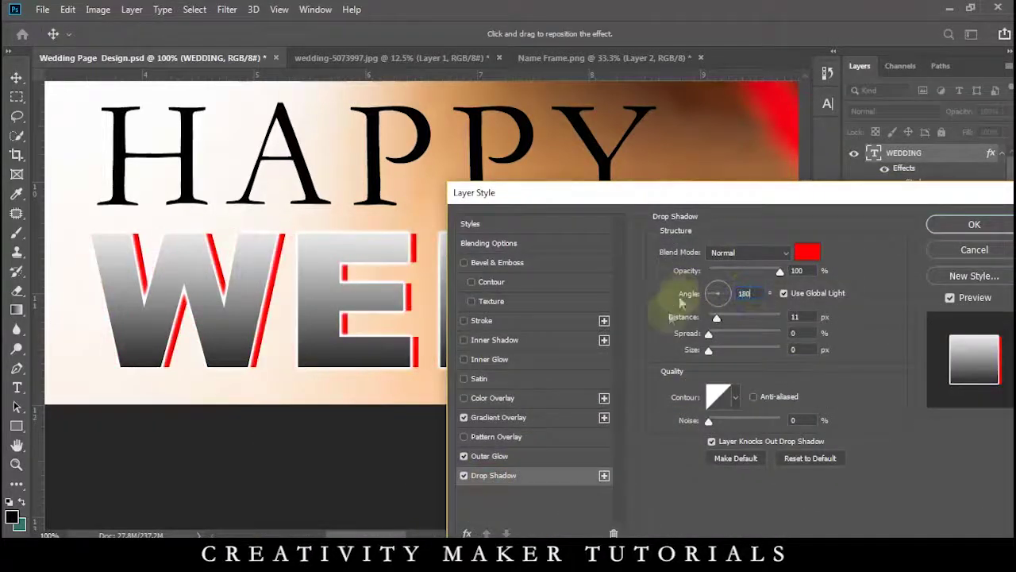
left_click(950, 228)
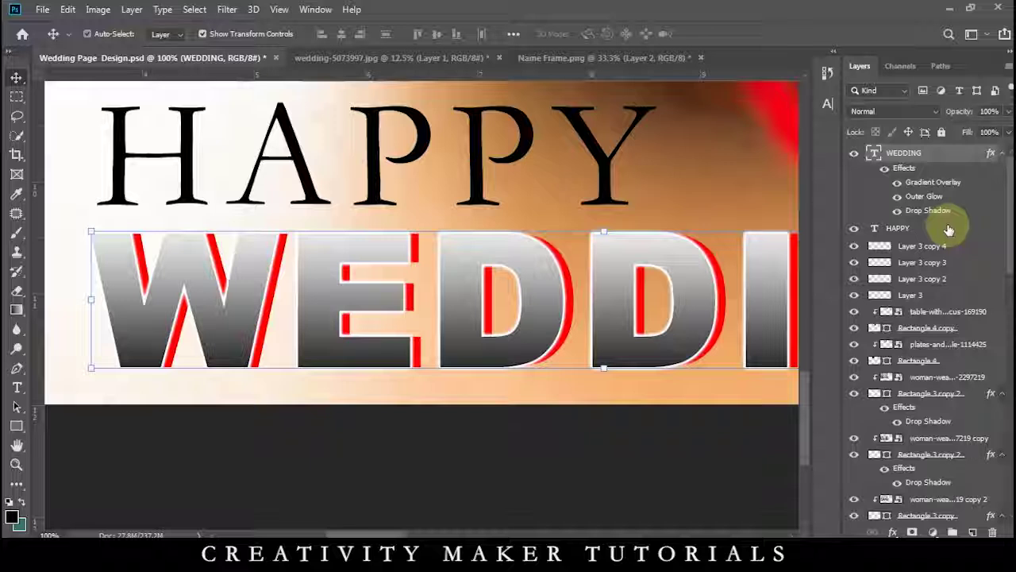
Reduce the HAPPY text above WEDDING to 70 pt
key("ctrl+minus")
key("ctrl+minus")
key("ctrl+minus")
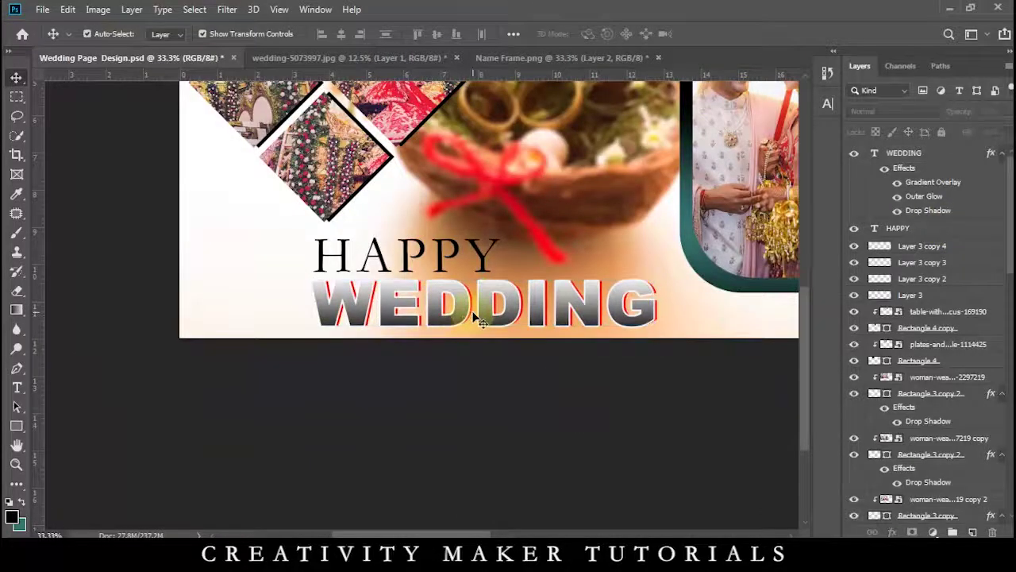
double_click(488, 262)
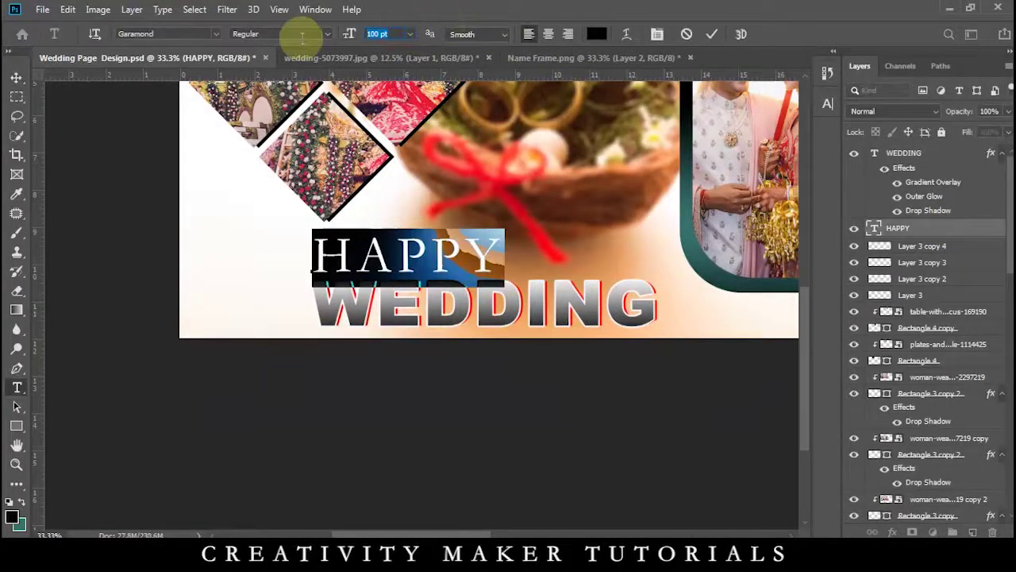
type("70")
key("Return")
left_click(16, 77)
left_click(281, 389)
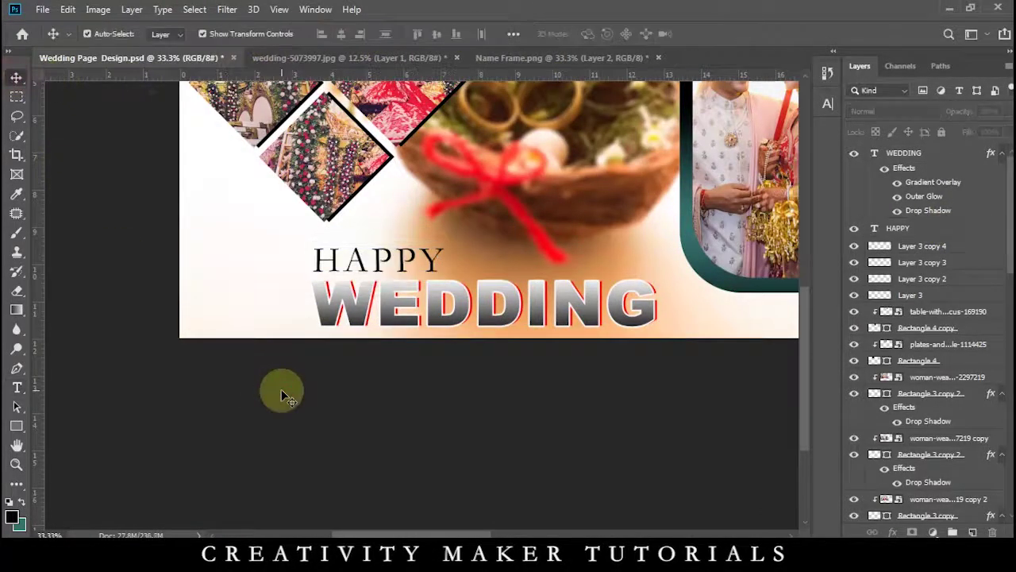
Hide the surrounding interface and review the full album spread at 25% magnification
key("ctrl+minus")
key("ctrl+minus")
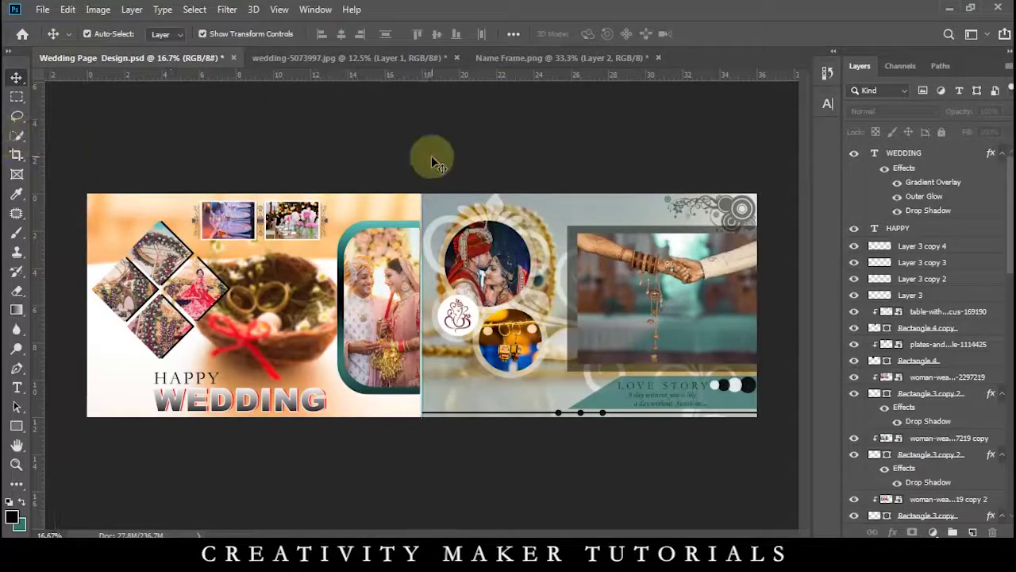
key("Tab")
key("ctrl+plus")
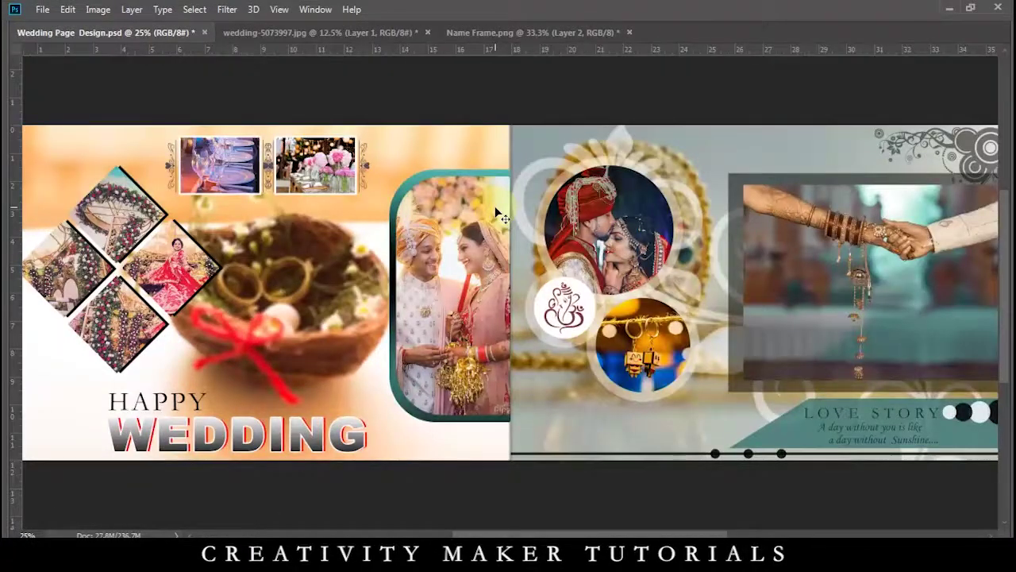